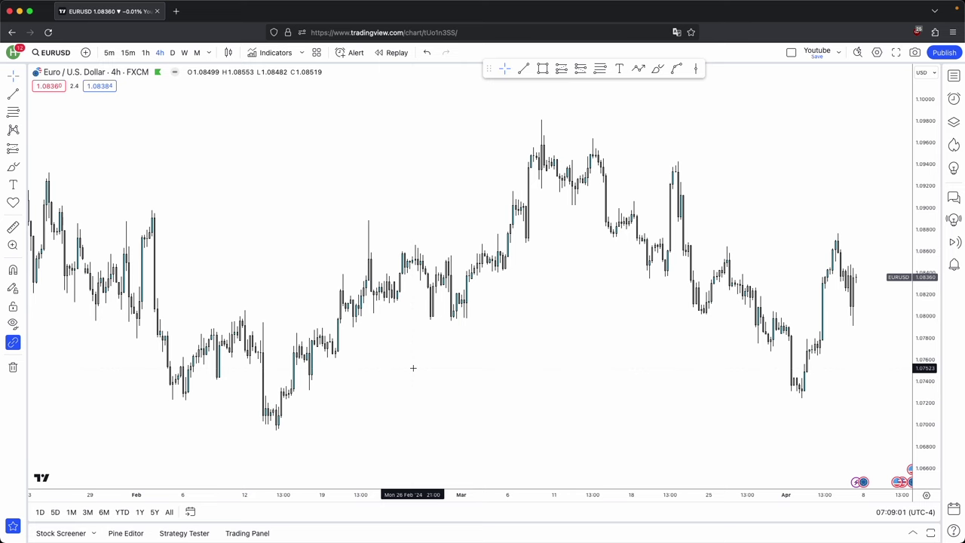
# - Trace the downtrend's swing highs and lows from the January high to the mid-February low with a path annotation, and delete it
pyautogui.moveTo(409, 380); pyautogui.dragTo(413, 374)
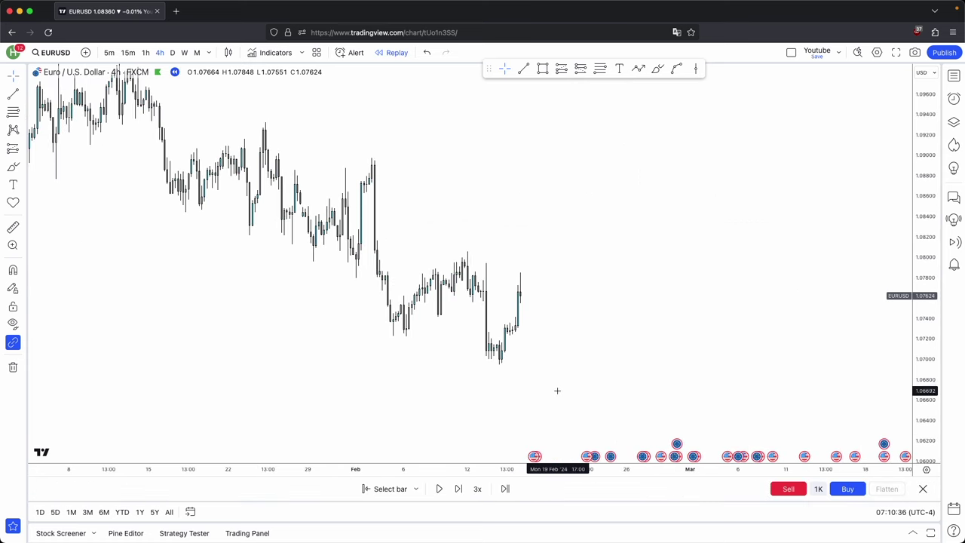
pyautogui.scroll(2, 558, 388)
pyautogui.moveTo(369, 337); pyautogui.dragTo(460, 352)
pyautogui.scroll(-2, 457, 348)
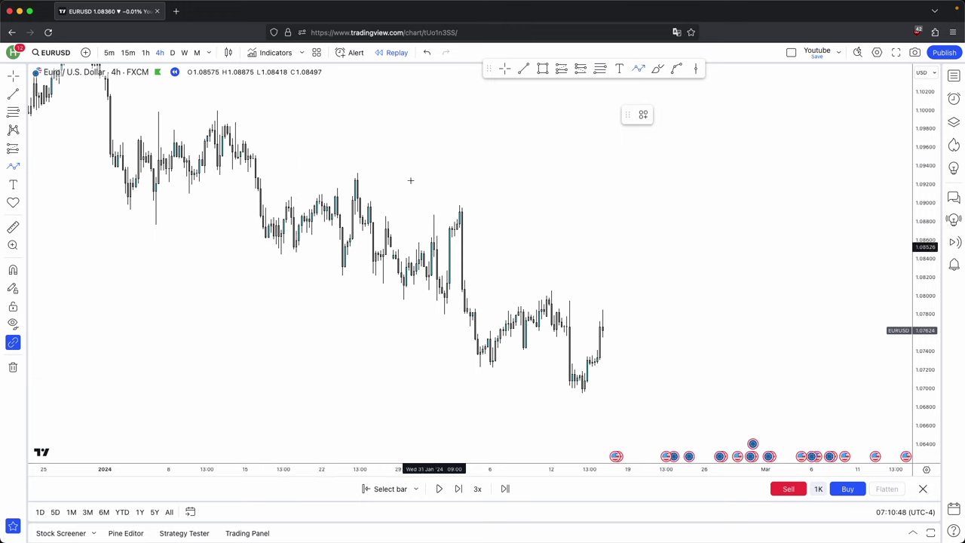
pyautogui.click(217, 121)
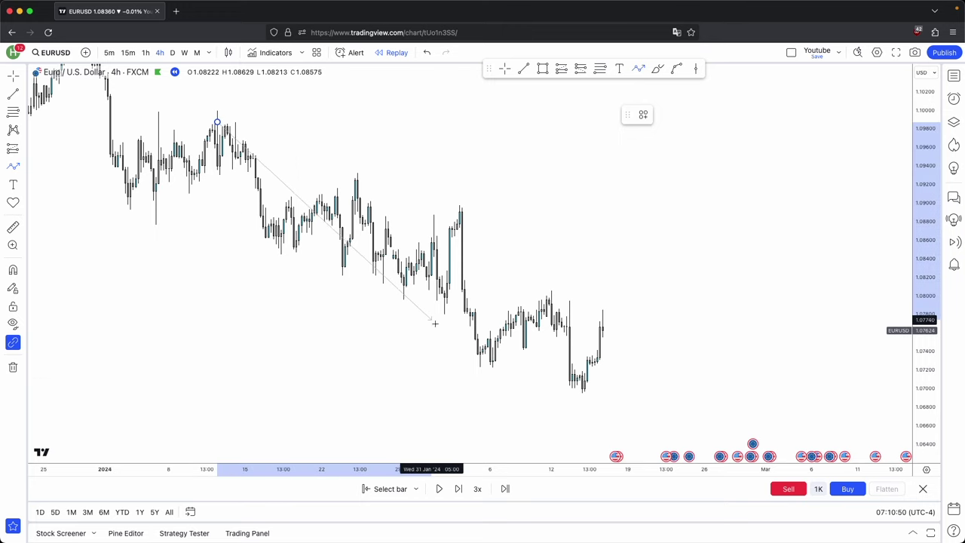
pyautogui.click(416, 299)
pyautogui.click(459, 206)
pyautogui.click(498, 368)
pyautogui.click(555, 305)
pyautogui.click(582, 396)
pyautogui.click(772, 116)
# - Draw a small rectangle over the mid-February lows and delete it
pyautogui.scroll(2, 606, 357)
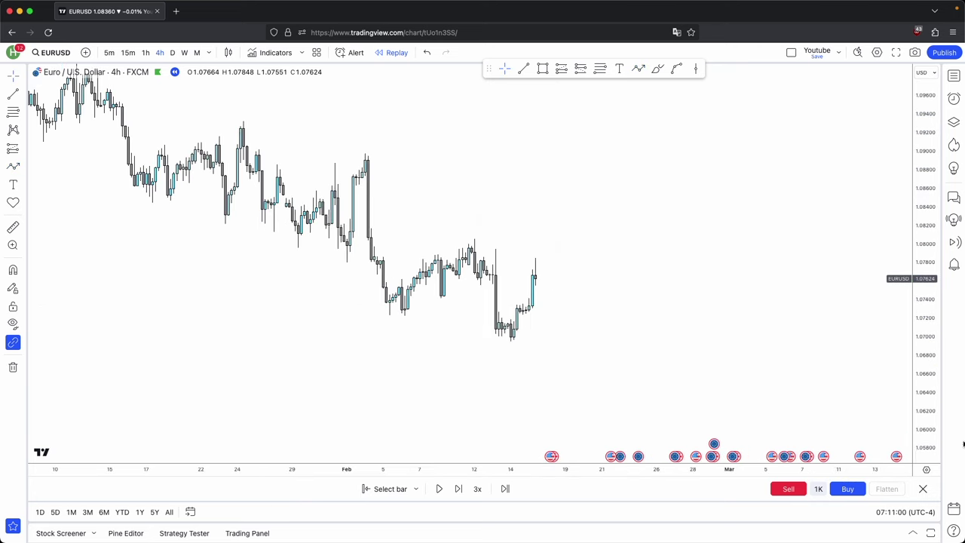
pyautogui.click(544, 70)
pyautogui.click(499, 345)
pyautogui.click(464, 331)
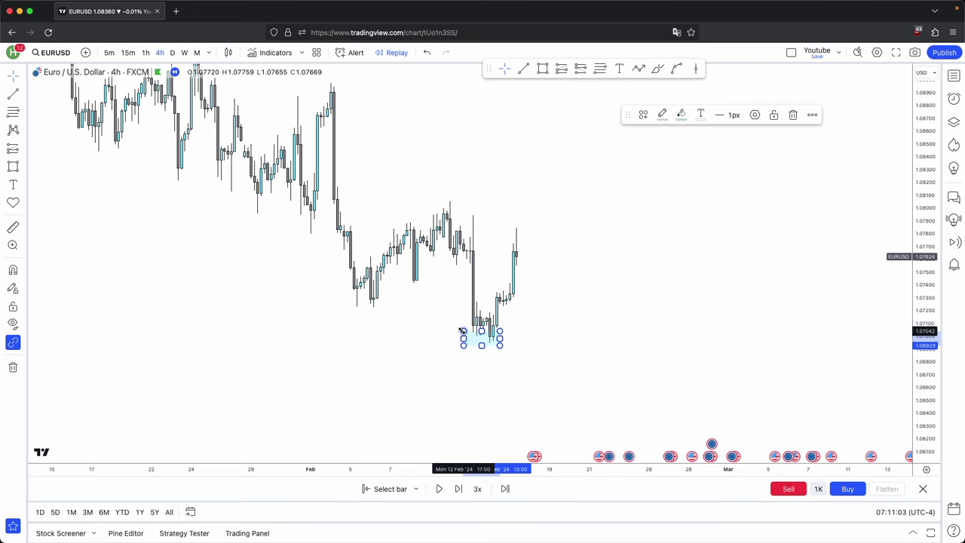
pyautogui.click(793, 115)
# - Draw a short trend line along the mid-February lows at about 1.0700 and apply the template that labels it "Sellside LQ"
pyautogui.click(523, 69)
pyautogui.click(476, 336)
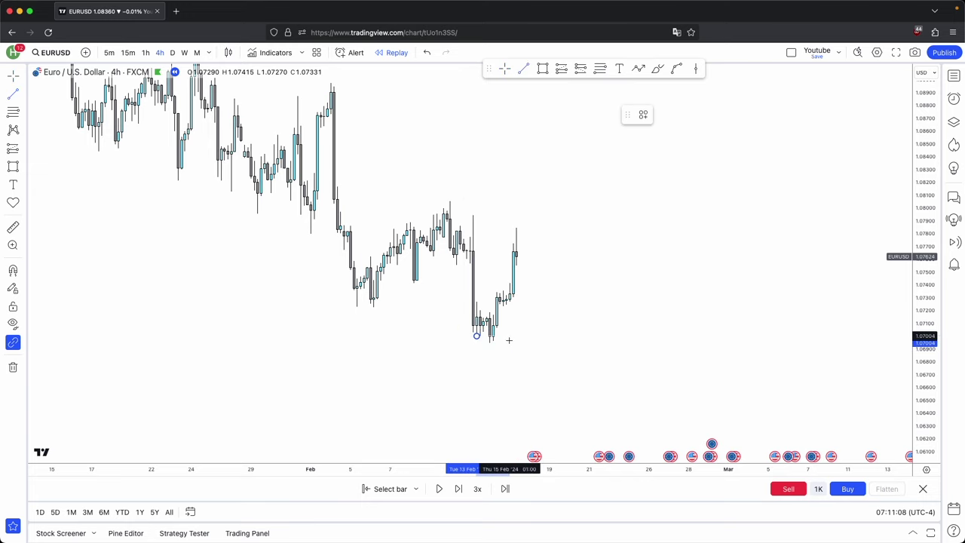
pyautogui.click(509, 340)
pyautogui.click(640, 114)
pyautogui.click(650, 287)
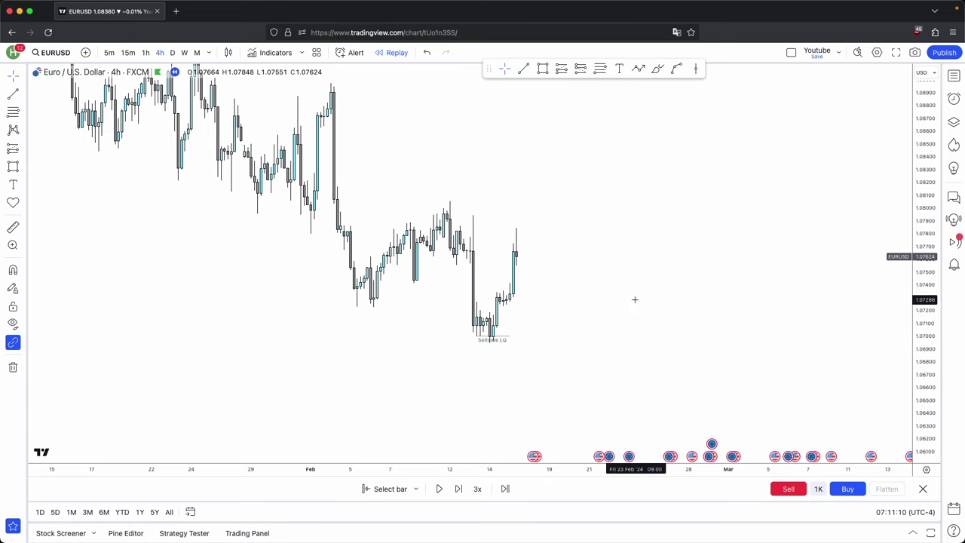
# - Draw a short line from the swing high at about 1.0735 to the strong bullish candle and colour it red
pyautogui.scroll(3, 560, 325)
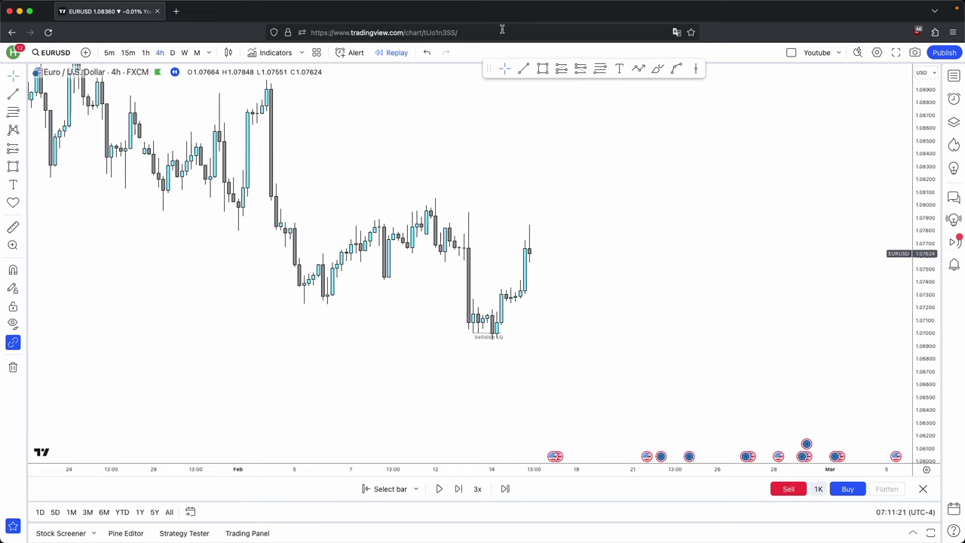
pyautogui.click(524, 69)
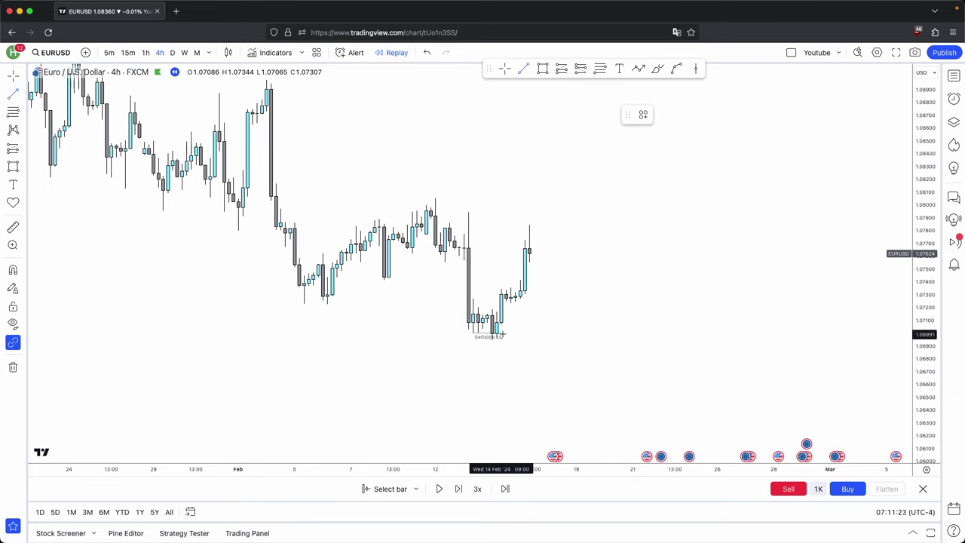
pyautogui.click(521, 286)
pyautogui.click(661, 115)
pyautogui.click(658, 153)
pyautogui.click(602, 288)
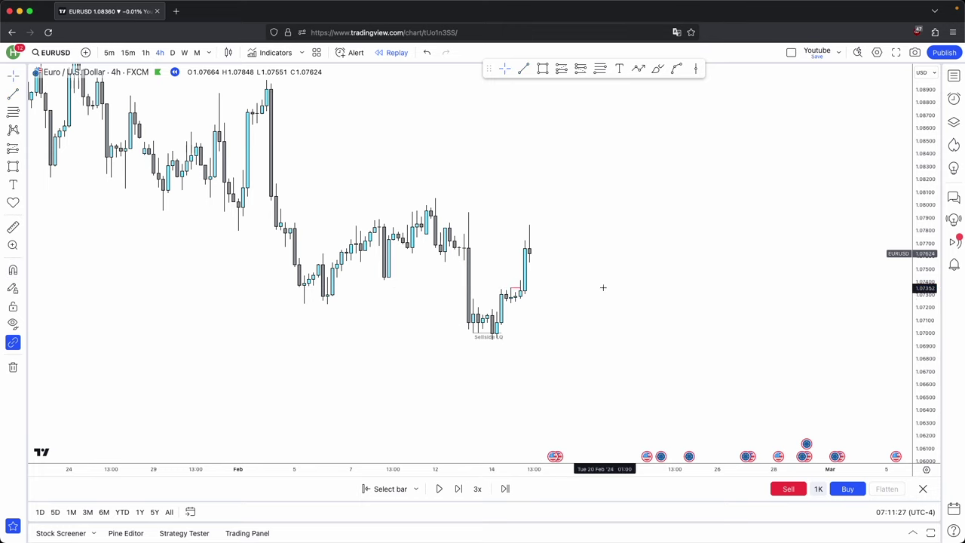
# - Draw a rectangle over the last bearish candle at the low, from about 1.0714 down to 1.0700, extending past the current price bar
pyautogui.scroll(5, 603, 288)
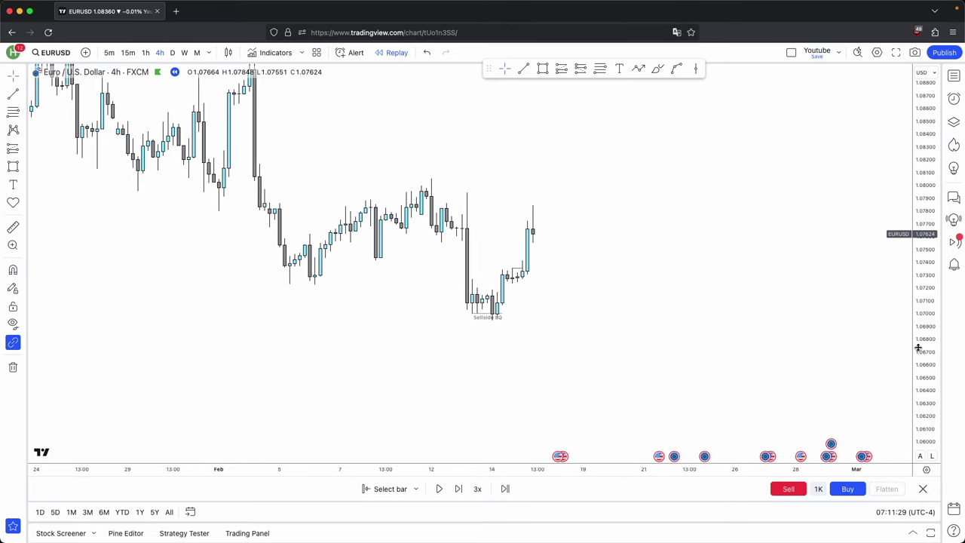
pyautogui.scroll(4, 601, 308)
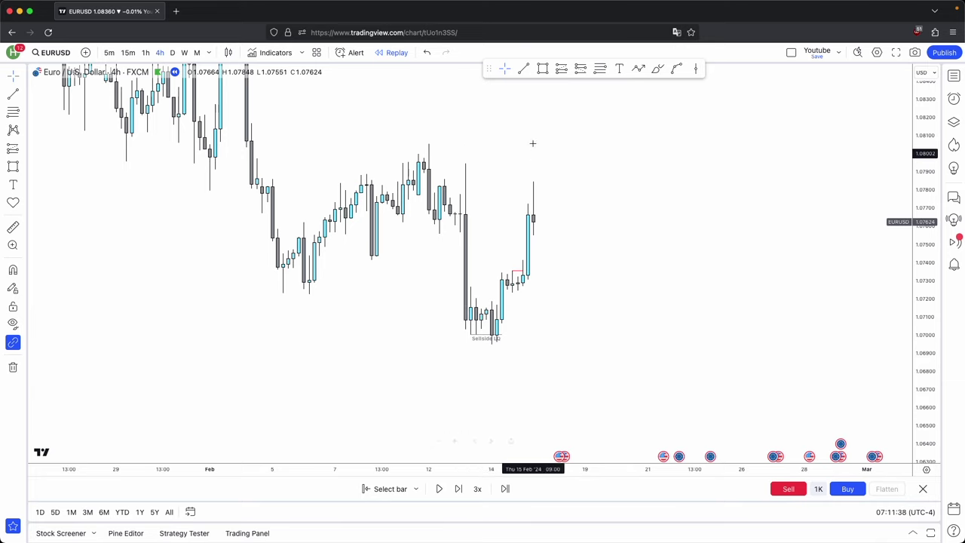
pyautogui.click(543, 69)
pyautogui.click(494, 309)
pyautogui.click(560, 334)
pyautogui.click(582, 383)
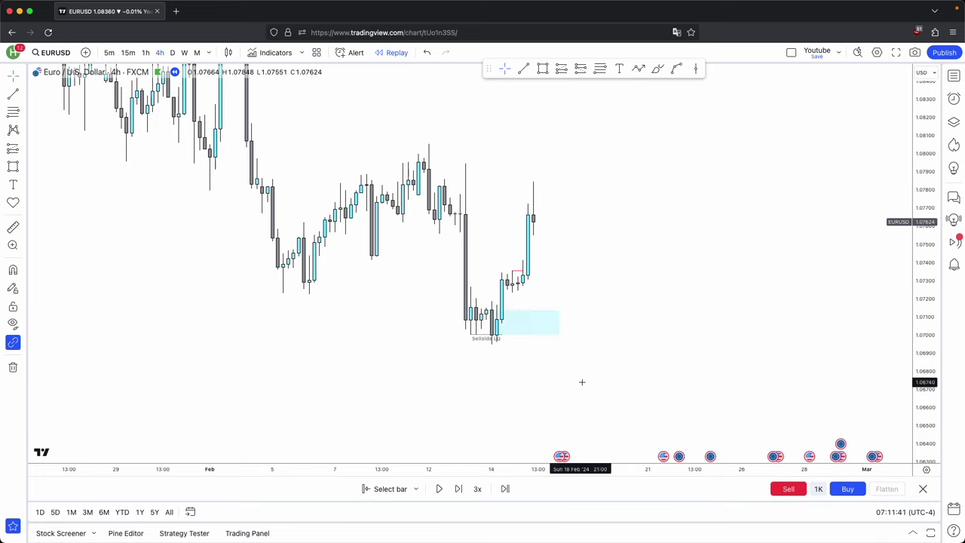
# - Draw a rectangle over the price gap above the first zone, about 1.0716 to 1.0725, and stretch its right edge to match that zone
pyautogui.scroll(1, 518, 312)
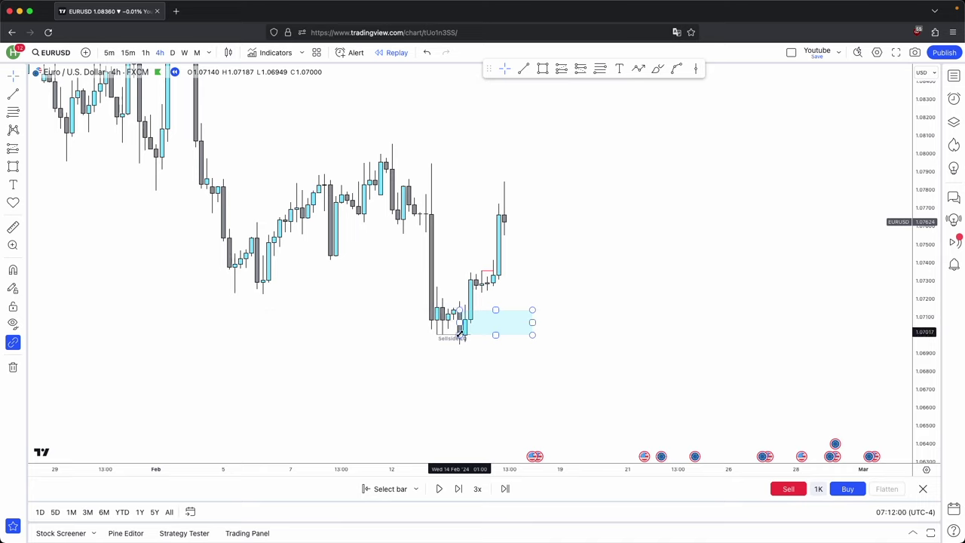
pyautogui.moveTo(472, 234); pyautogui.dragTo(493, 229)
pyautogui.scroll(1, 493, 229)
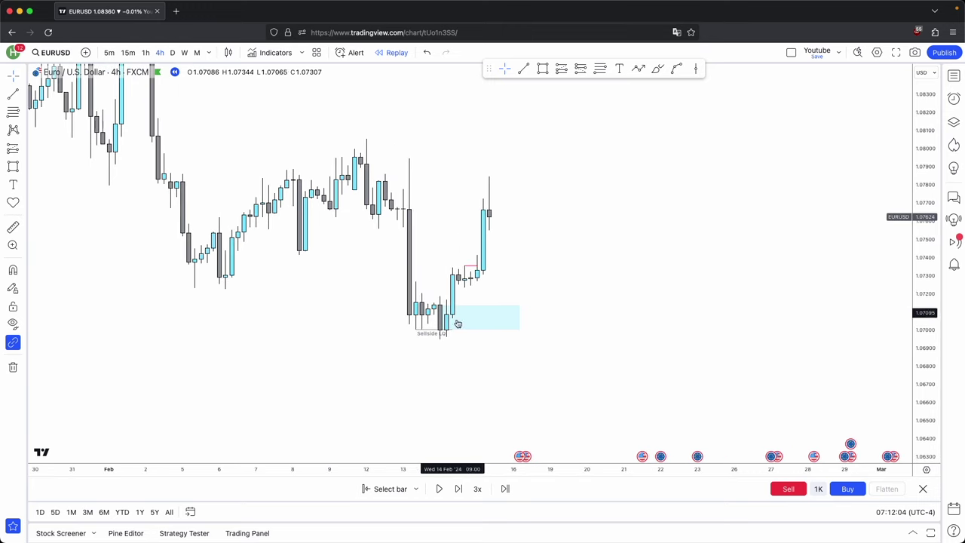
pyautogui.moveTo(473, 290); pyautogui.dragTo(489, 294)
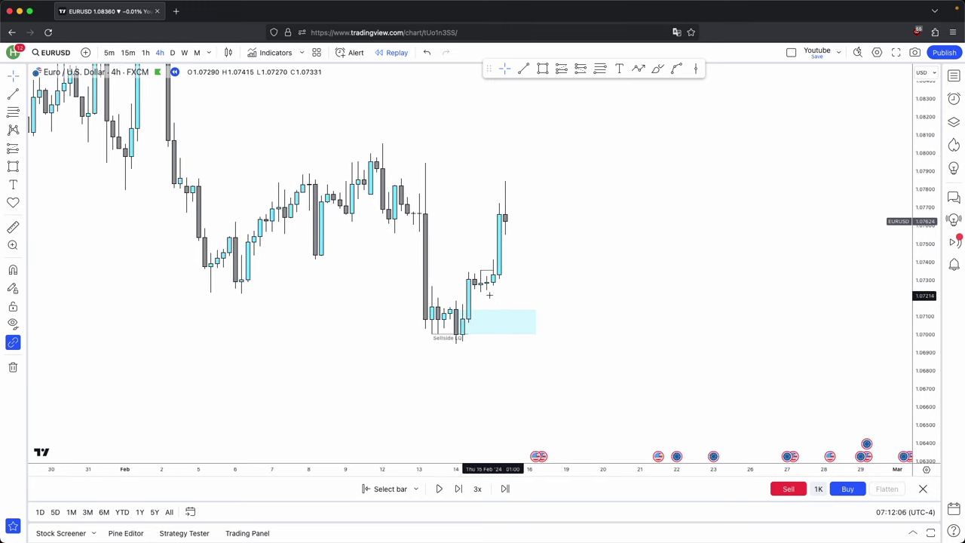
pyautogui.scroll(1, 490, 295)
pyautogui.hotkey('alt', 'shift', 'r')
pyautogui.keyDown('super'); pyautogui.click(449, 305); pyautogui.keyUp('super')
pyautogui.keyDown('super'); pyautogui.click(461, 291); pyautogui.keyUp('super')
pyautogui.moveTo(462, 296); pyautogui.dragTo(629, 309)
# - Draw a thin rectangle over the small zone at about 1.0727 to 1.0730, ending level with the two rectangles below it
pyautogui.moveTo(921, 378); pyautogui.dragTo(921, 332)
pyautogui.moveTo(701, 310); pyautogui.dragTo(691, 302)
pyautogui.scroll(1, 520, 290)
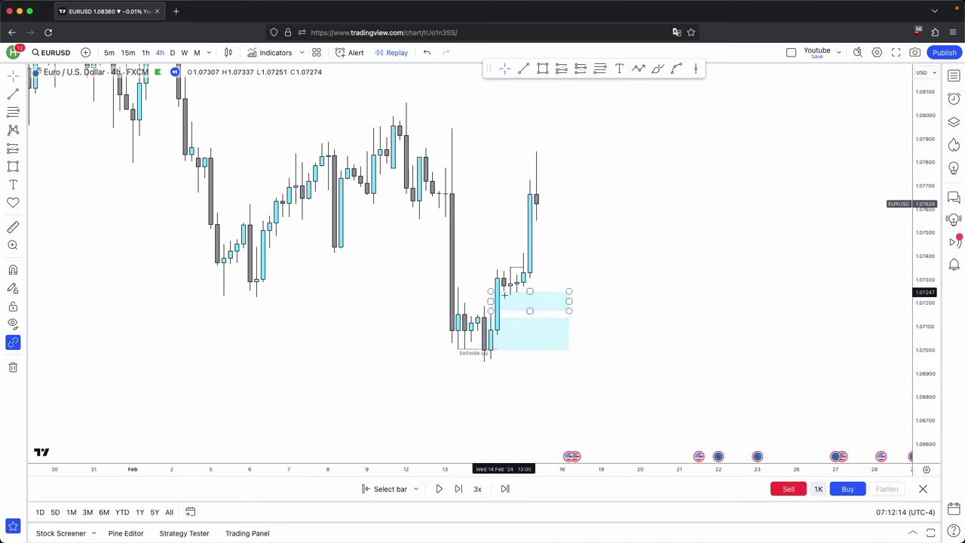
pyautogui.scroll(1, 567, 234)
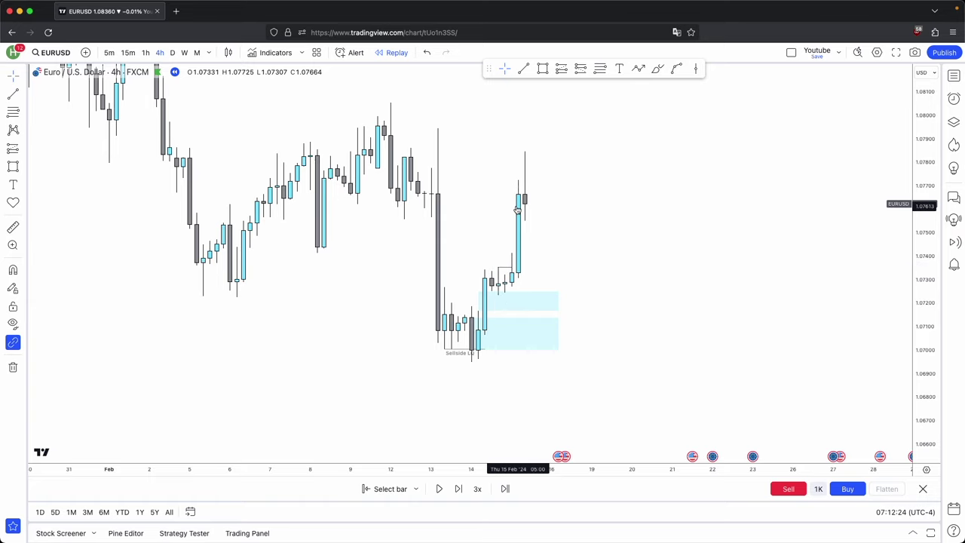
pyautogui.hscroll(2, 533, 204)
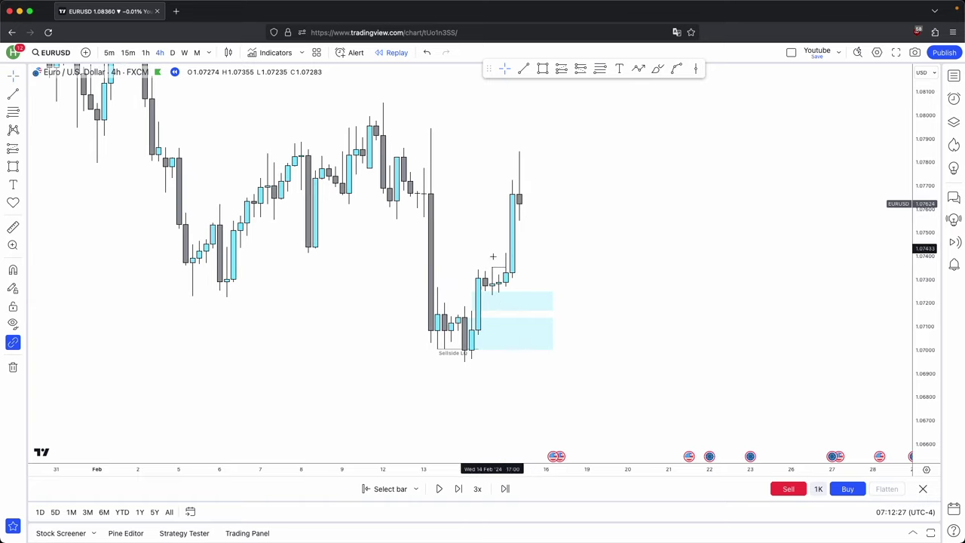
pyautogui.click(543, 69)
pyautogui.click(485, 281)
pyautogui.click(551, 287)
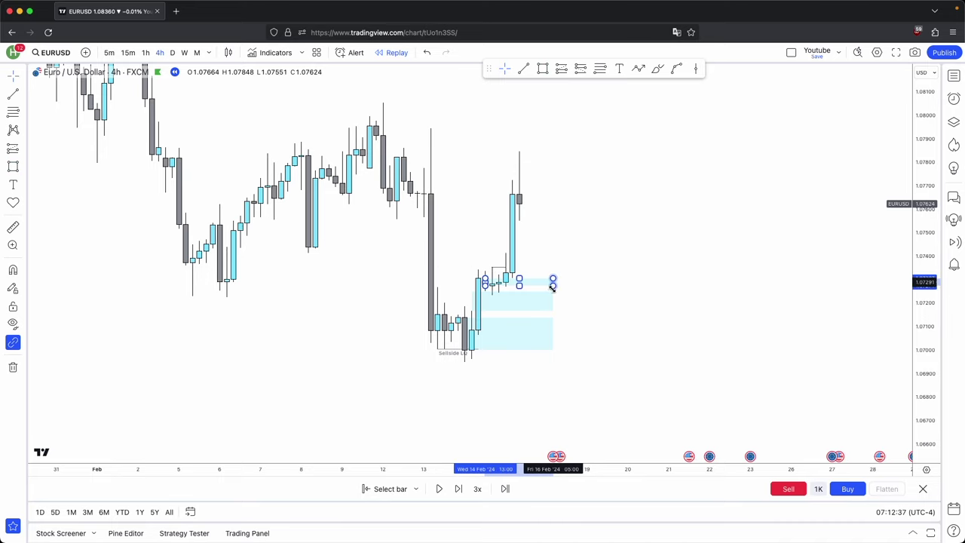
# - Draw a rectangle over the large bearish candle's gap on 13 Feb, about 1.0727 to 1.0756, and extend its right edge
pyautogui.moveTo(926, 364); pyautogui.dragTo(925, 326)
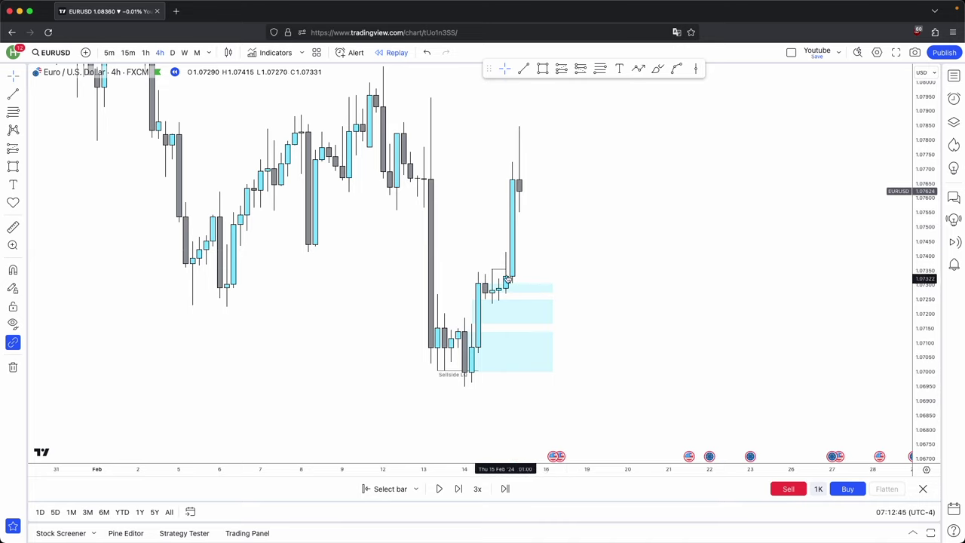
pyautogui.moveTo(914, 230); pyautogui.dragTo(915, 243)
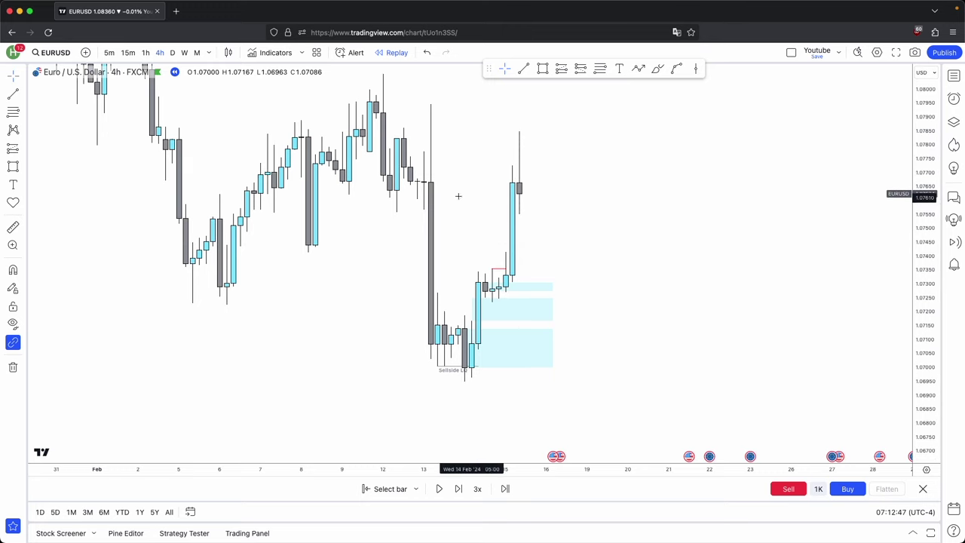
pyautogui.moveTo(481, 226); pyautogui.dragTo(481, 237)
pyautogui.click(543, 68)
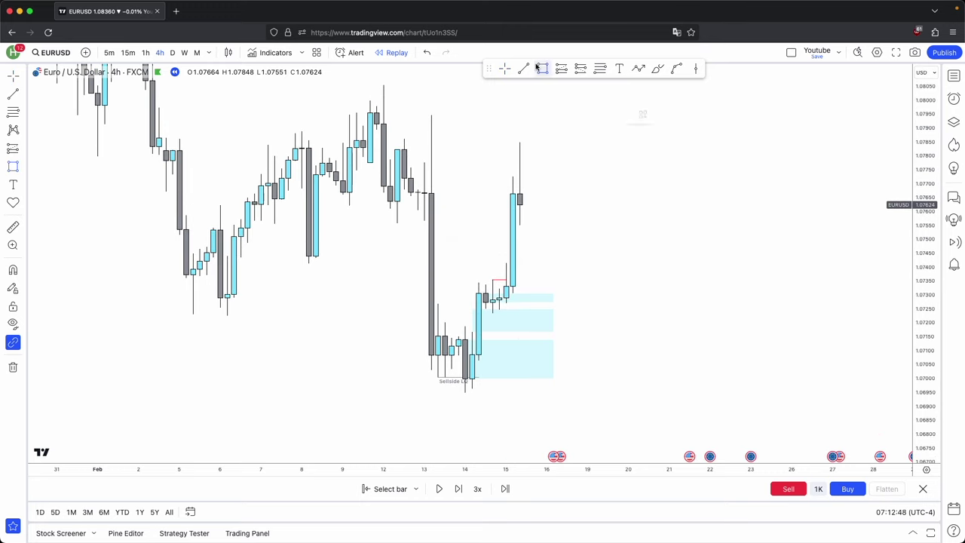
pyautogui.keyDown('super'); pyautogui.click(438, 303); pyautogui.keyUp('super')
pyautogui.keyDown('super'); pyautogui.click(424, 221); pyautogui.keyUp('super')
pyautogui.moveTo(437, 262); pyautogui.dragTo(457, 261)
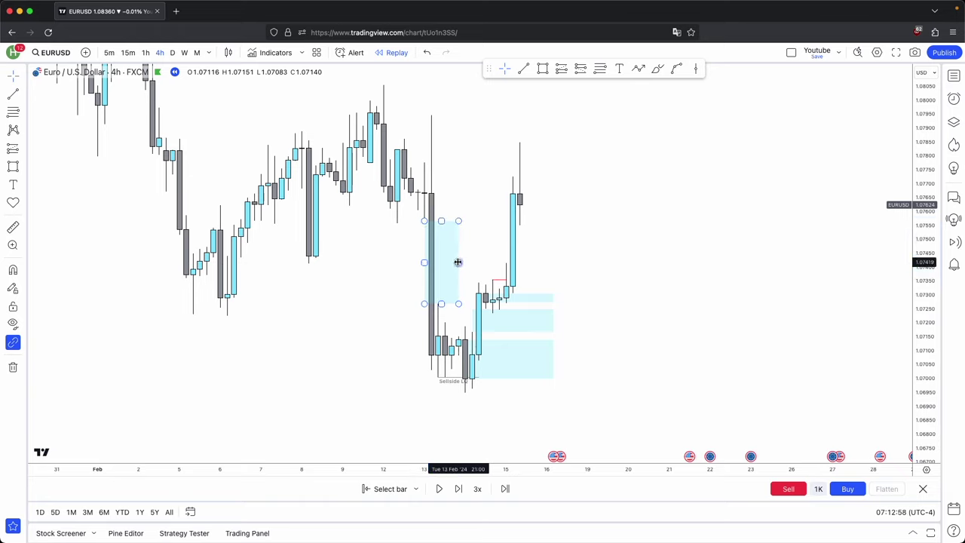
pyautogui.moveTo(553, 321); pyautogui.dragTo(558, 323)
pyautogui.click(459, 262)
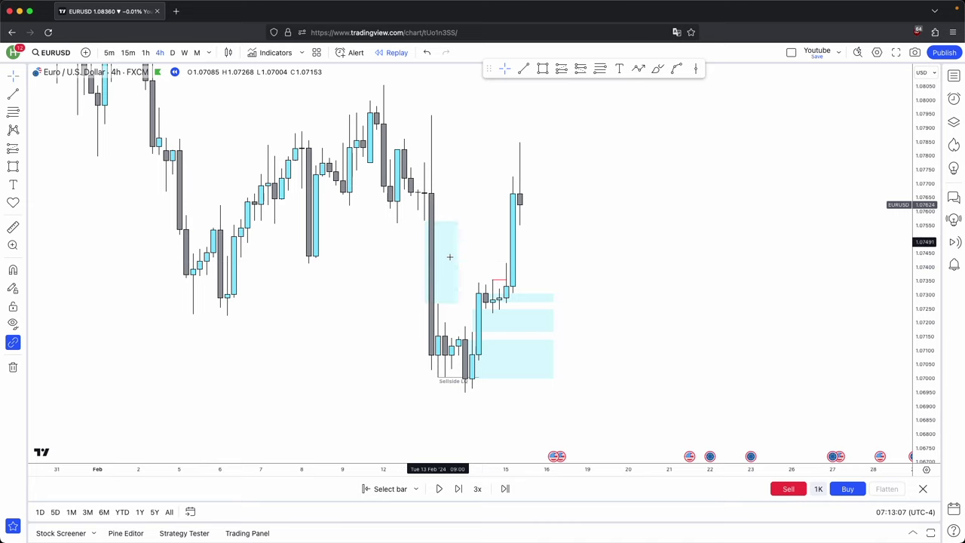
pyautogui.click(473, 260)
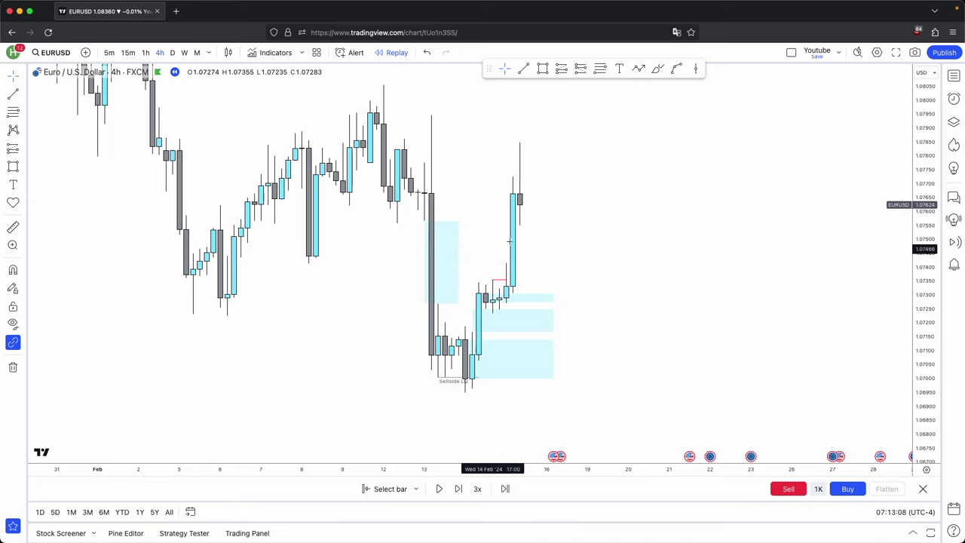
pyautogui.click(544, 319)
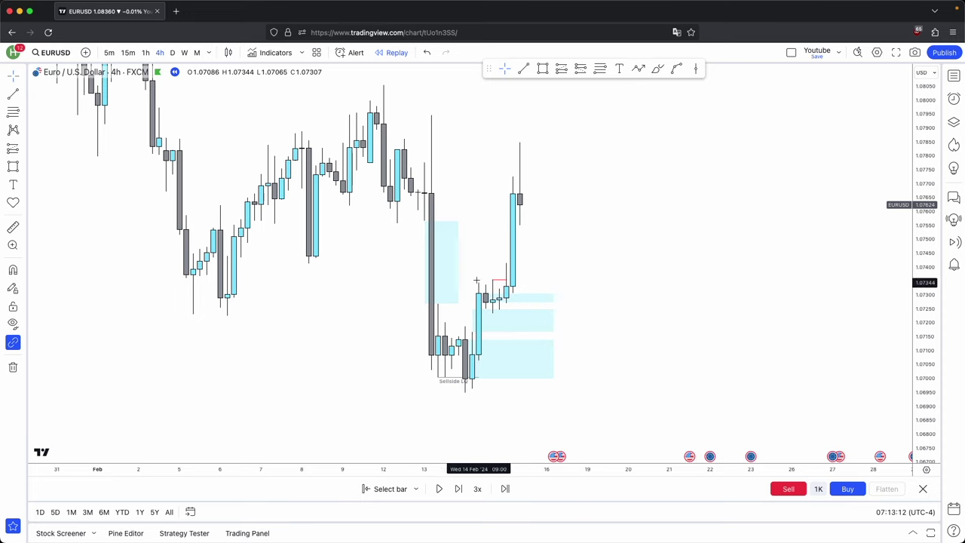
pyautogui.click(459, 260)
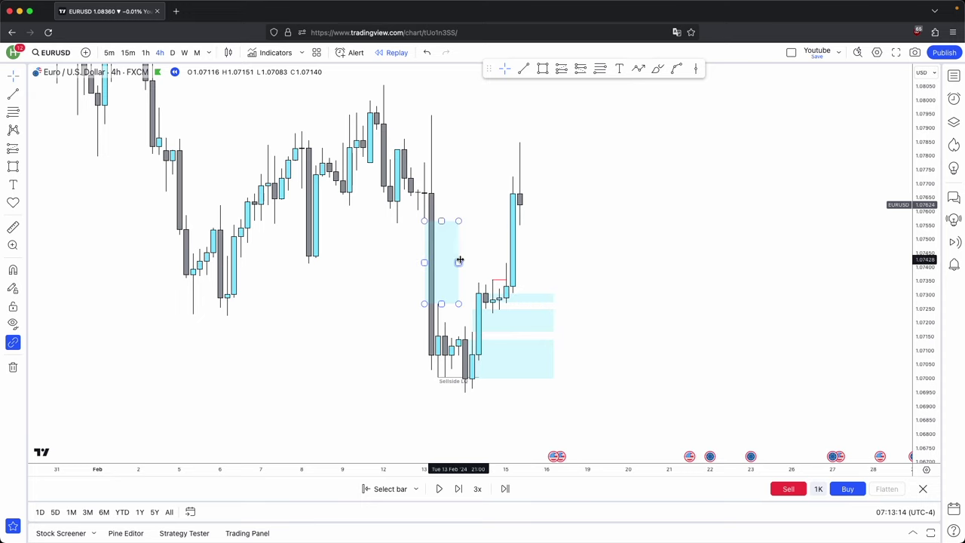
pyautogui.click(511, 296)
pyautogui.click(566, 390)
pyautogui.click(550, 321)
# - Extend the right edge of the large bearish candle's gap rectangle to the start of 14 Feb
pyautogui.click(456, 260)
pyautogui.moveTo(457, 261)
pyautogui.mouseDown()
pyautogui.moveTo(517, 272)
pyautogui.moveTo(465, 269)
pyautogui.mouseUp()
pyautogui.click(466, 195)
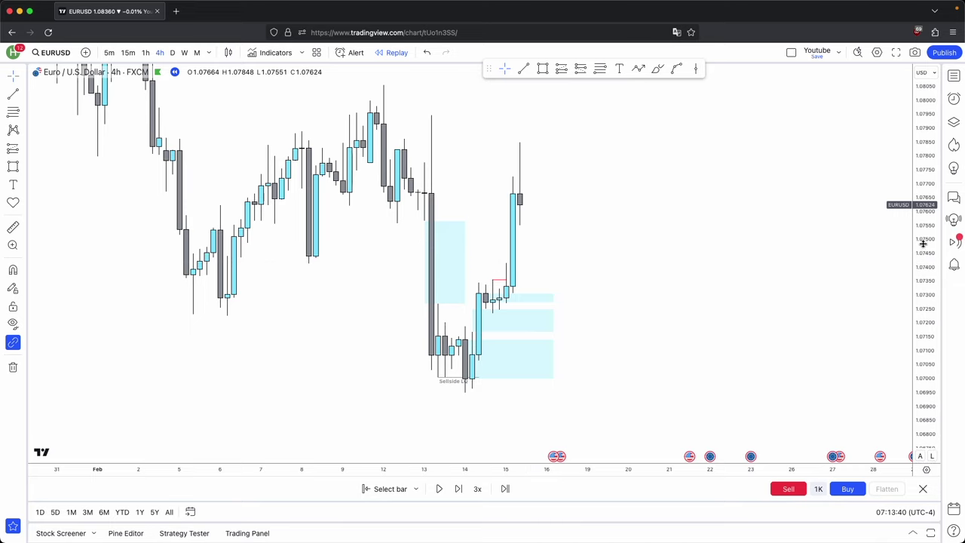
# - Sketch a projected price path dipping to about 1.0745, rallying to about 1.0818, pulling back to about 1.0792 and rising again
pyautogui.scroll(-3, 494, 215)
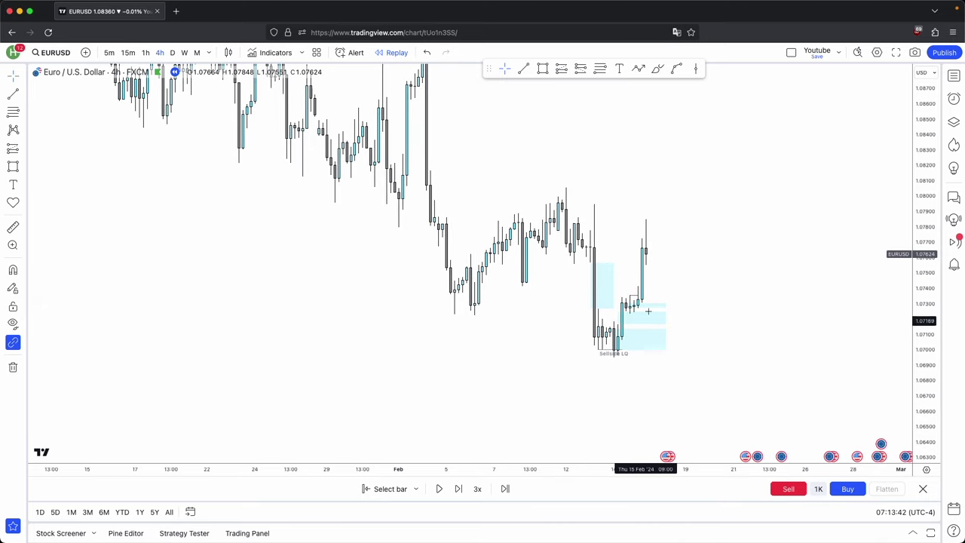
pyautogui.scroll(5, 677, 189)
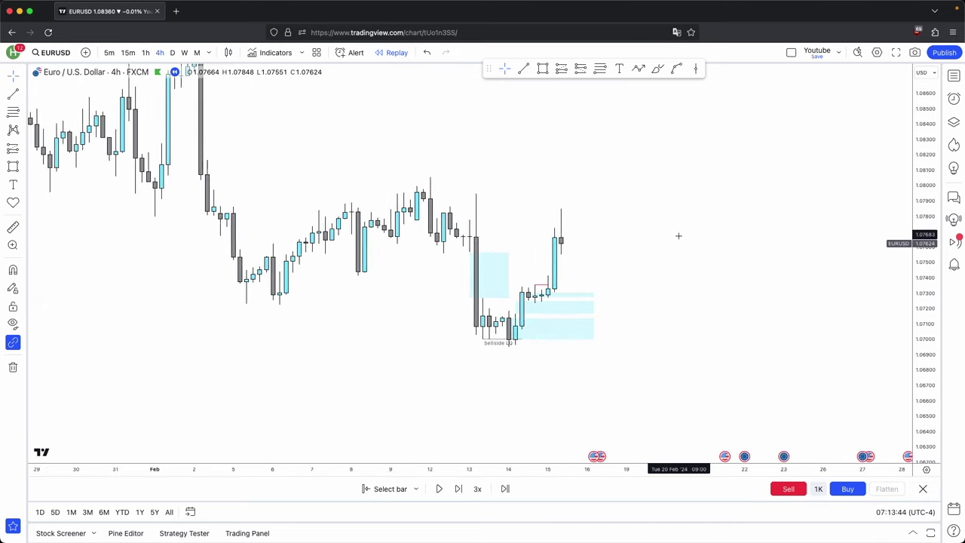
pyautogui.hscroll(-3, 611, 271)
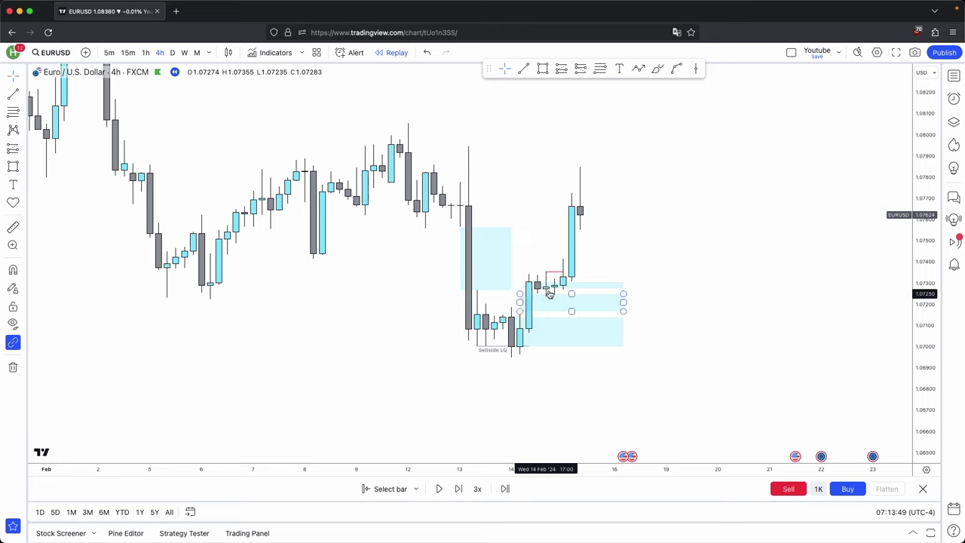
pyautogui.moveTo(606, 219); pyautogui.dragTo(591, 227)
pyautogui.click(592, 205)
pyautogui.click(610, 267)
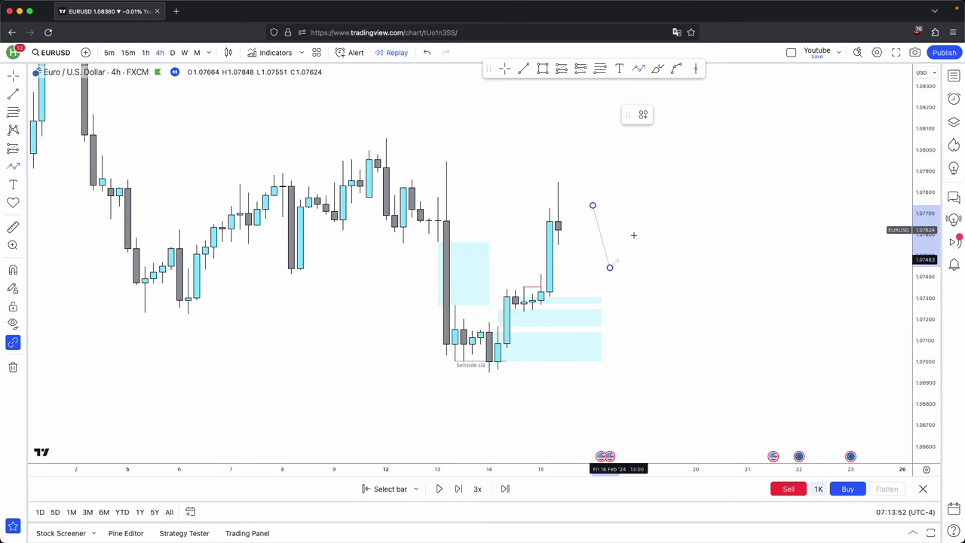
pyautogui.click(661, 110)
pyautogui.click(704, 168)
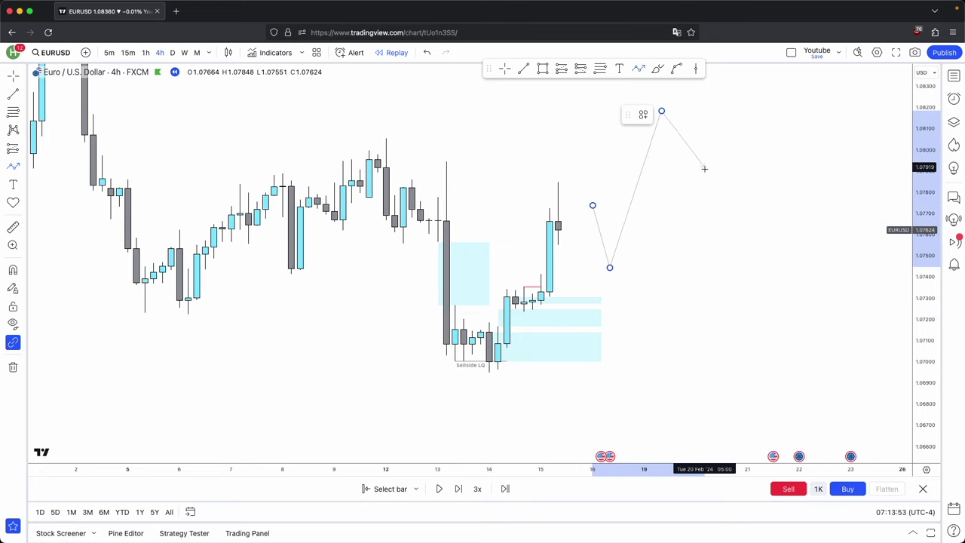
pyautogui.doubleClick(738, 75)
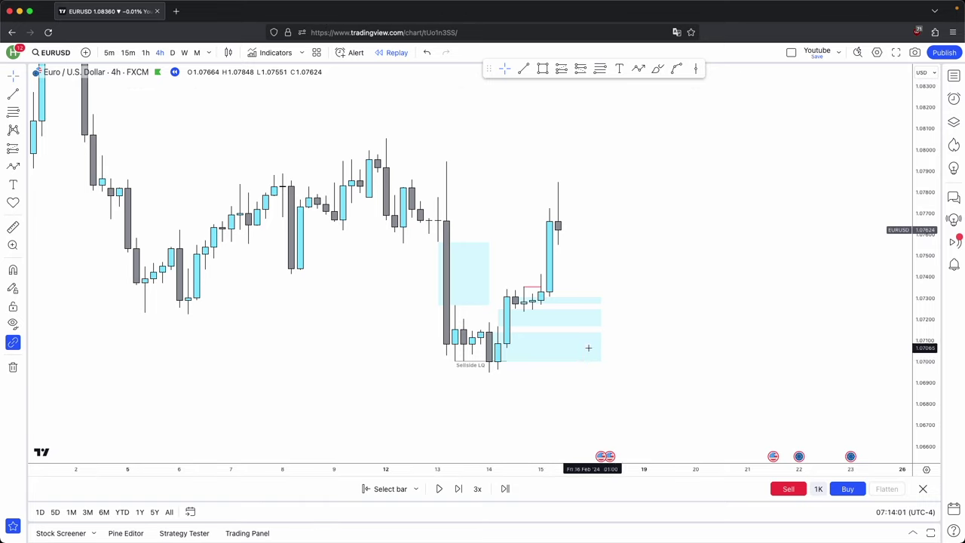
# - Delete the three lower gap rectangles together with the structure-break line, and remove the Sellside LQ line
pyautogui.moveTo(636, 388); pyautogui.dragTo(520, 279)
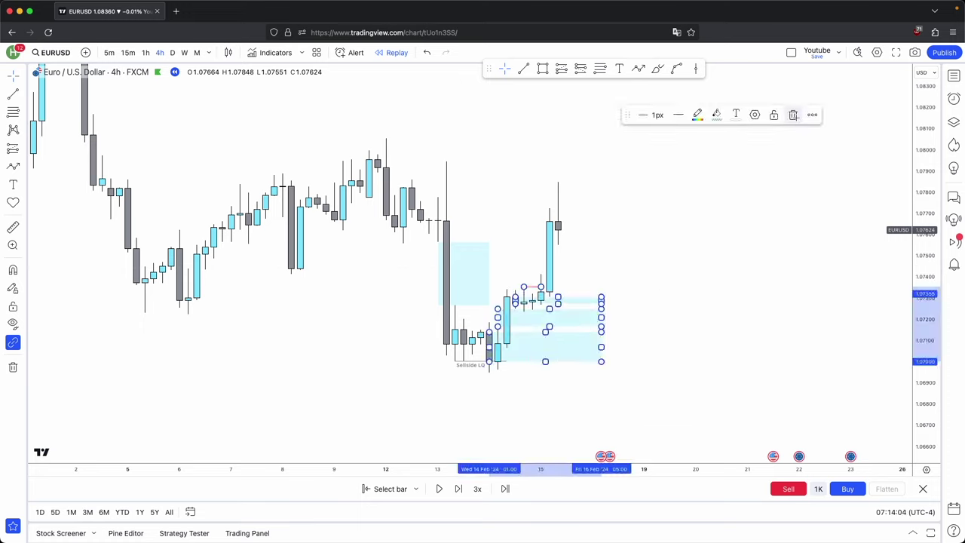
pyautogui.press('Delete')
pyautogui.click(474, 364)
pyautogui.click(793, 115)
# - Extend the right edge of the 13 Feb bearish gap rectangle to about 18 Feb 21:00
pyautogui.moveTo(490, 273); pyautogui.dragTo(634, 296)
pyautogui.click(699, 273)
pyautogui.scroll(2, 698, 272)
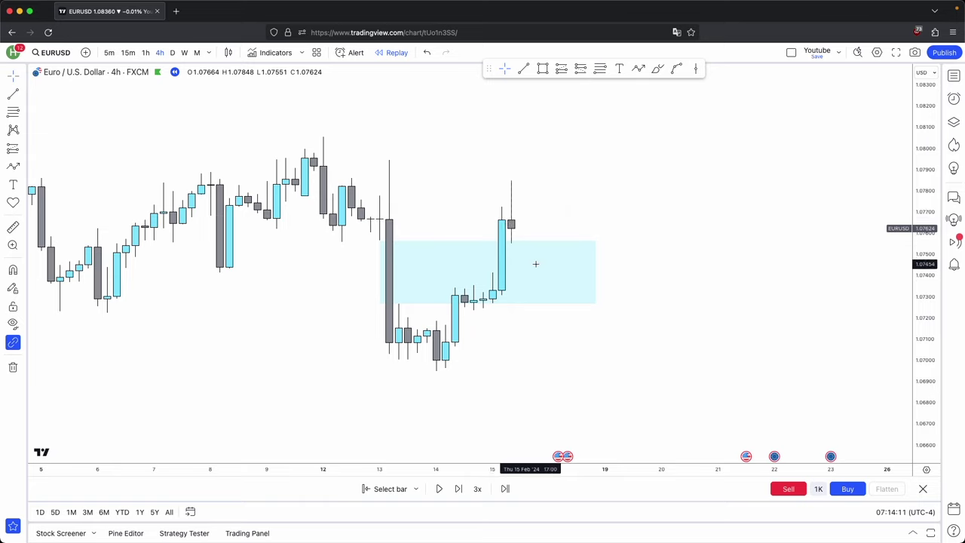
# - Draw a rectangle over the 15 Feb bullish gap from 1.07415 to 1.07551, ending level with the larger gap rectangle
pyautogui.click(542, 69)
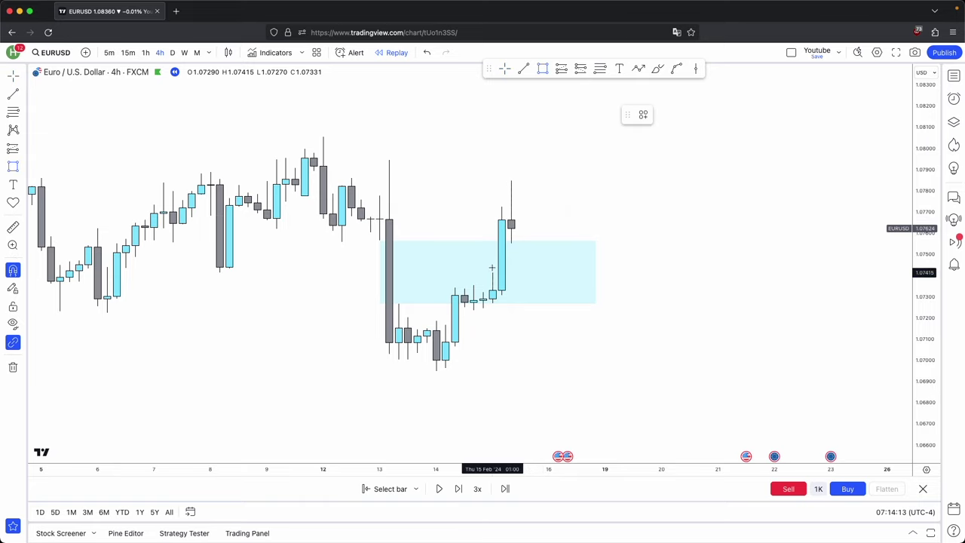
pyautogui.moveTo(492, 272)
pyautogui.mouseDown()
pyautogui.moveTo(511, 244)
pyautogui.moveTo(596, 265)
pyautogui.mouseUp()
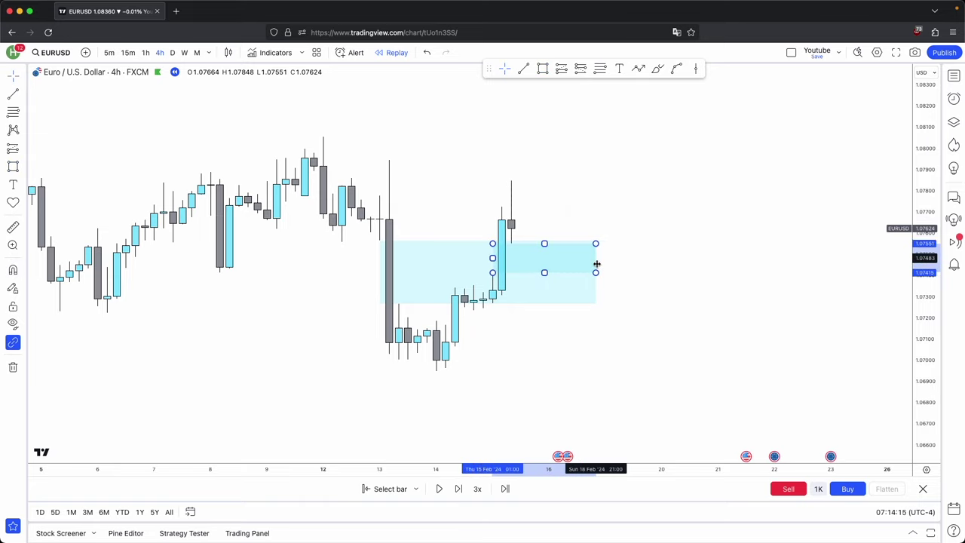
pyautogui.click(612, 263)
pyautogui.click(492, 257)
pyautogui.click(578, 209)
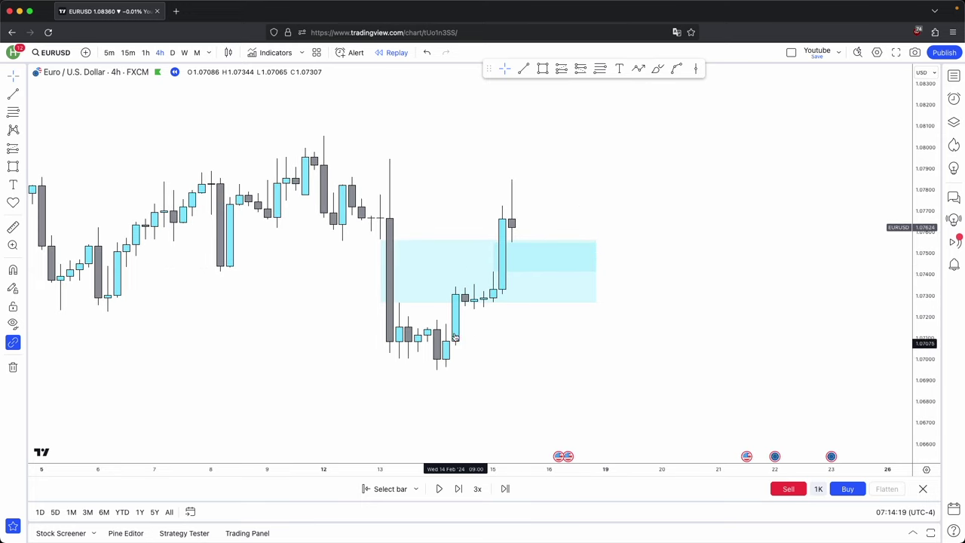
# - Draw two short horizontal trend lines below the gap rectangles, the upper one at about 1.0725 starting on 14 Feb 13:00
pyautogui.click(524, 70)
pyautogui.keyDown('super'); pyautogui.click(464, 306); pyautogui.keyUp('super')
pyautogui.keyDown('shift'); pyautogui.click(530, 307); pyautogui.keyUp('shift')
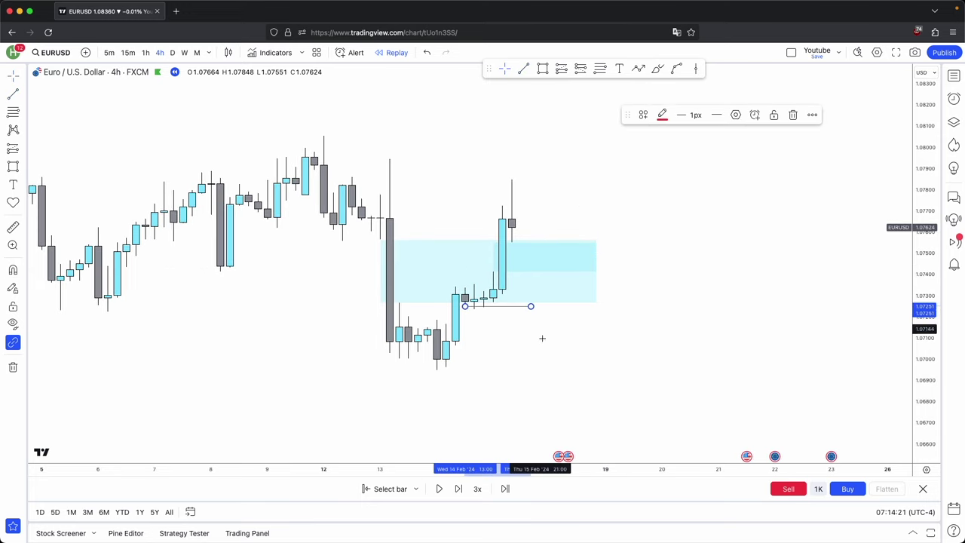
pyautogui.click(524, 70)
pyautogui.moveTo(446, 324); pyautogui.dragTo(530, 325)
pyautogui.click(539, 332)
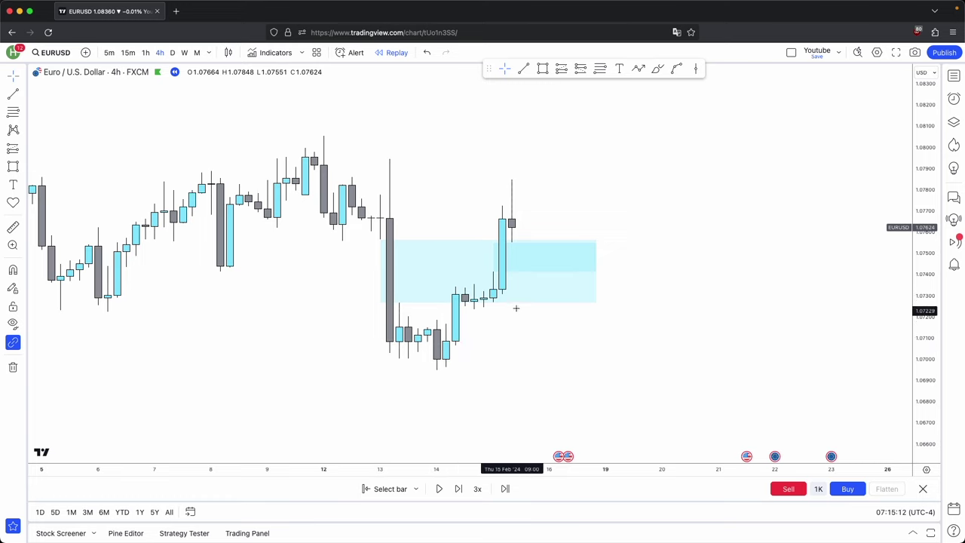
# - Sketch a projected price path from about 1.0766 dipping to 1.0746, rallying to 1.0808, pulling back to 1.0781 and rising to 1.0829
pyautogui.moveTo(571, 205); pyautogui.dragTo(571, 216)
pyautogui.scroll(1, 518, 316)
pyautogui.moveTo(586, 267)
pyautogui.mouseDown()
pyautogui.moveTo(603, 276)
pyautogui.moveTo(584, 272)
pyautogui.mouseUp()
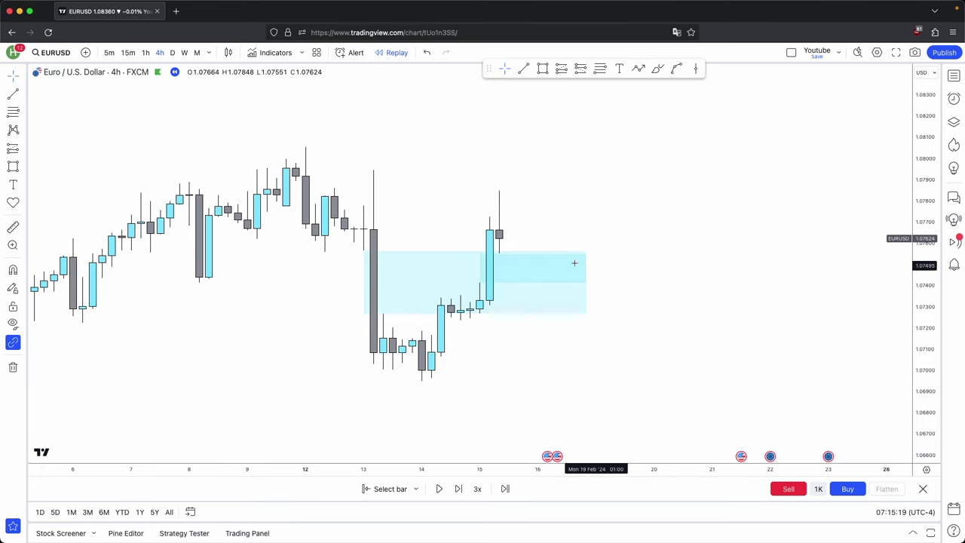
pyautogui.moveTo(526, 258); pyautogui.dragTo(524, 262)
pyautogui.click(524, 72)
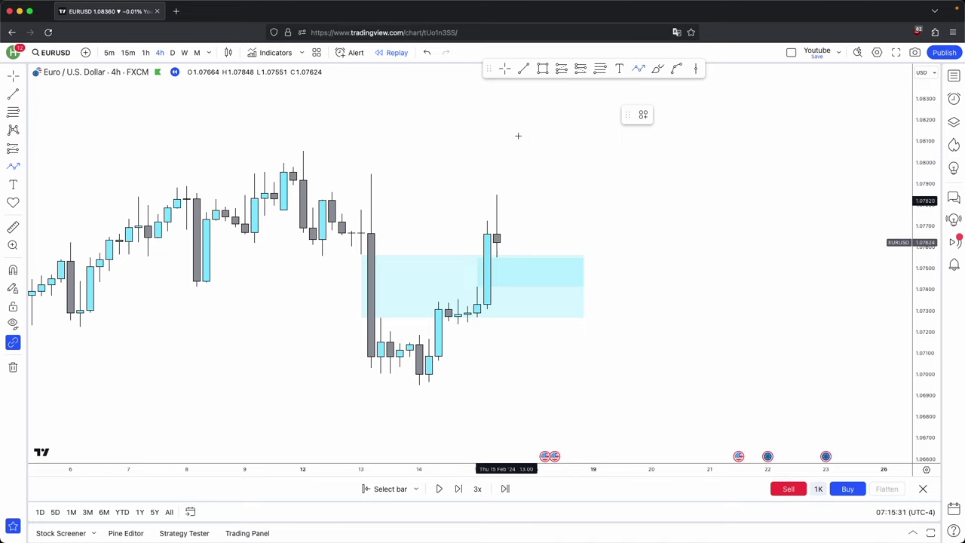
pyautogui.click(506, 233)
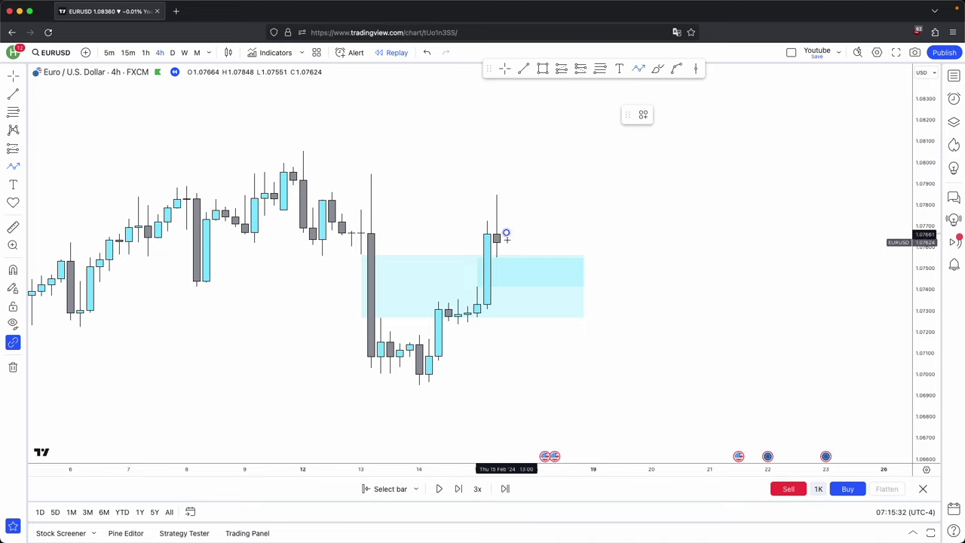
pyautogui.click(525, 276)
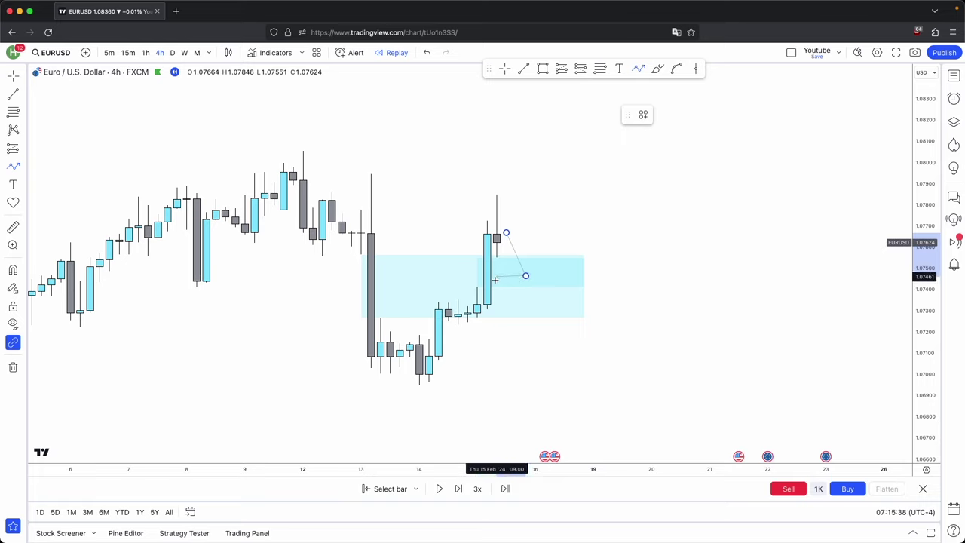
pyautogui.click(564, 146)
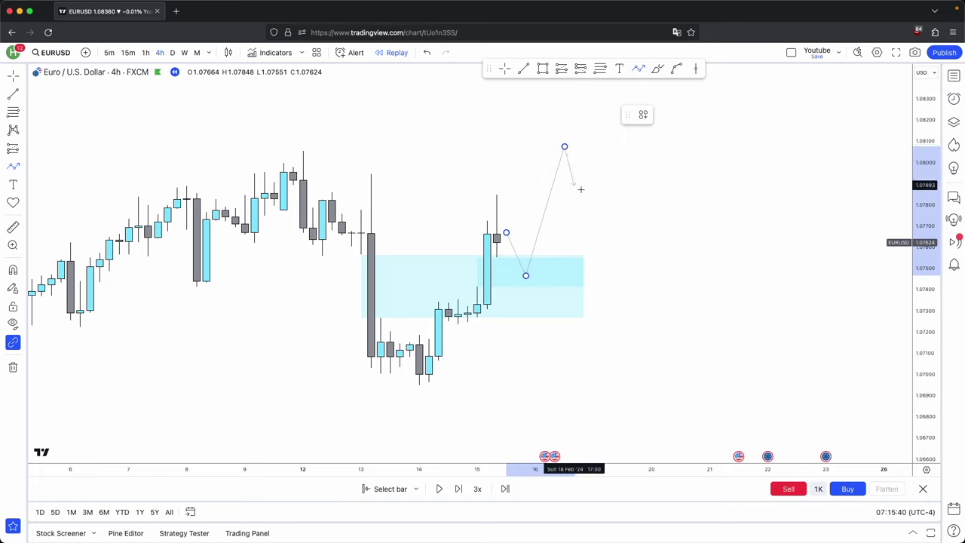
pyautogui.click(594, 202)
pyautogui.doubleClick(622, 101)
# - Draw a short horizontal line from the 15 Feb wick high at 1.07848 and apply the Buyside LQ (L) template to it
pyautogui.click(484, 238)
pyautogui.click(497, 195)
pyautogui.click(525, 195)
pyautogui.click(643, 114)
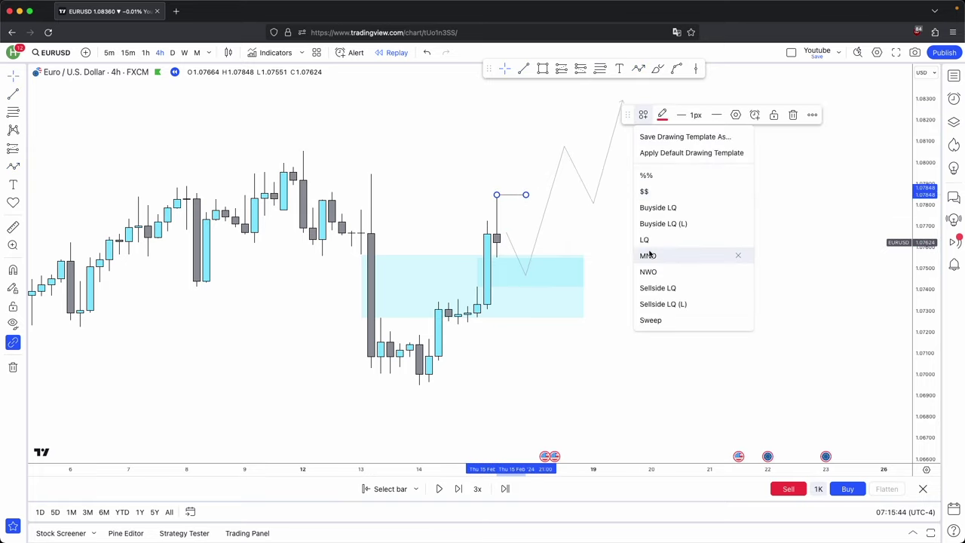
pyautogui.click(659, 223)
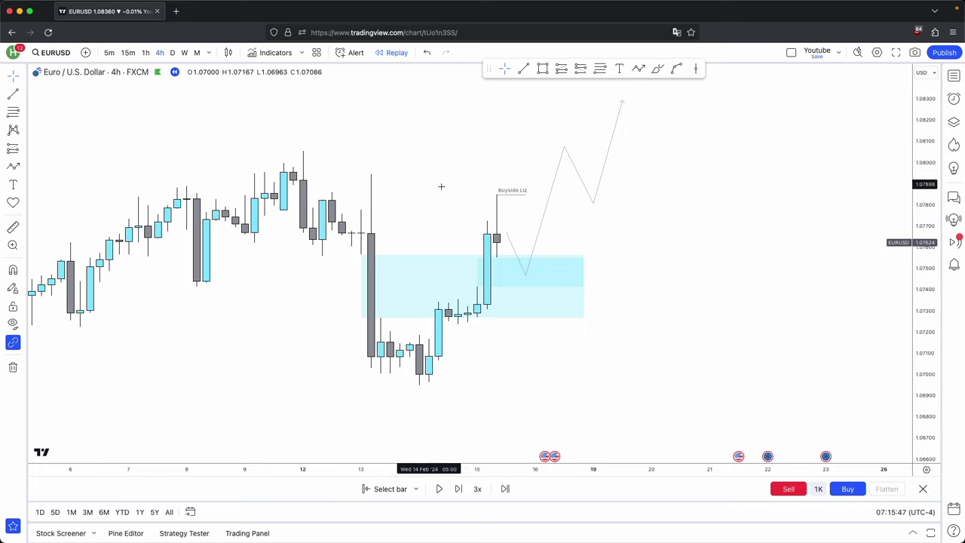
pyautogui.click(499, 195)
pyautogui.click(708, 203)
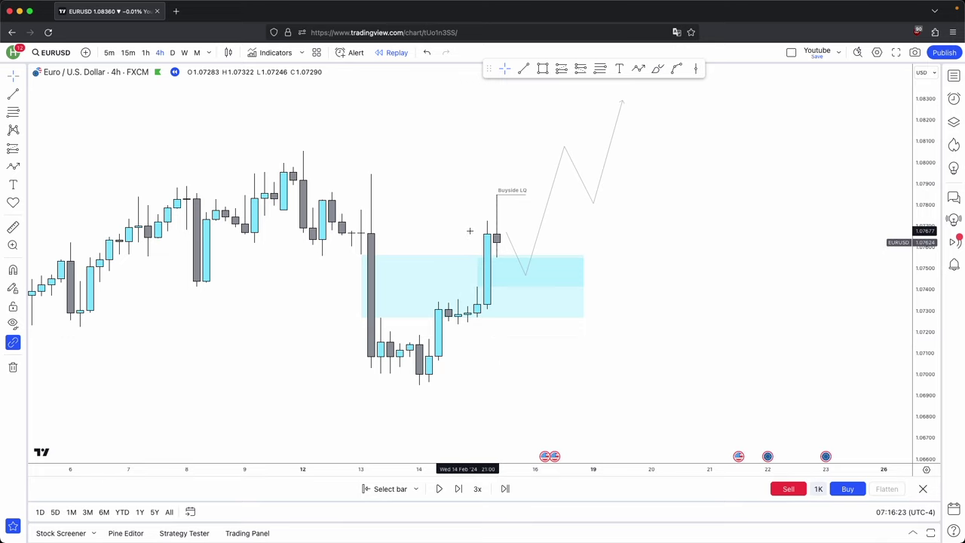
# - Draw a rectangle over the 12 Feb bearish gap, about 1.0763 to 1.0782, extending from 12 Feb 09:00 to about 15 Feb 13:00
pyautogui.scroll(-1, 189, 325)
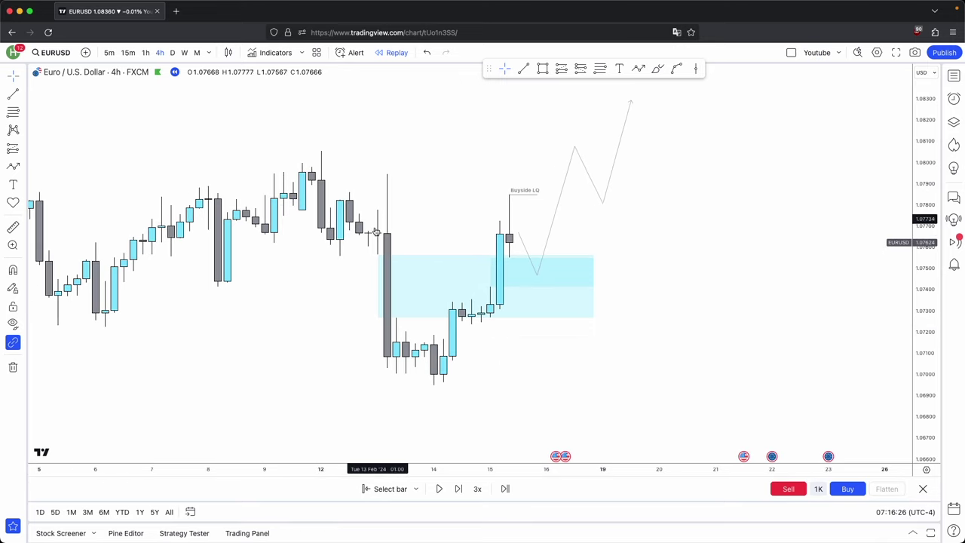
pyautogui.scroll(1, 558, 242)
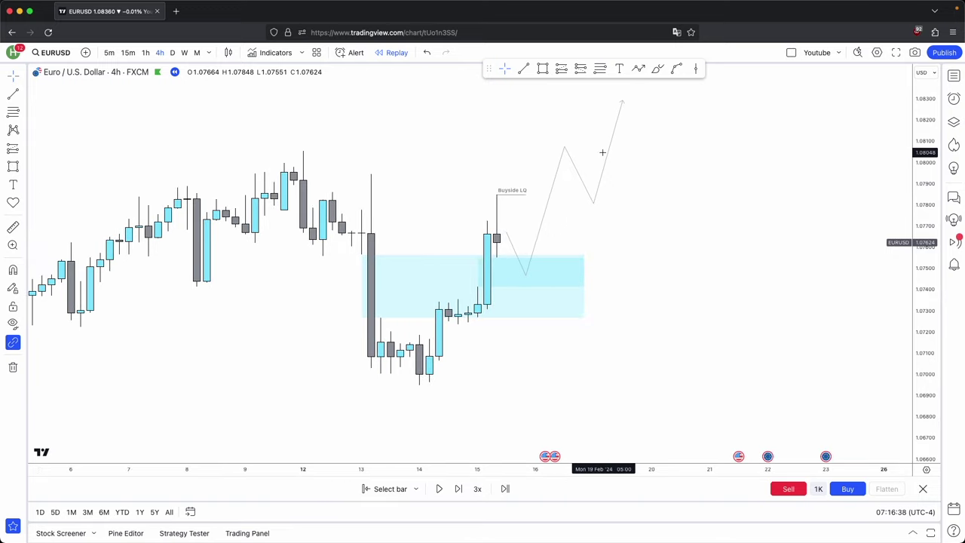
pyautogui.click(542, 69)
pyautogui.moveTo(322, 200); pyautogui.dragTo(507, 240)
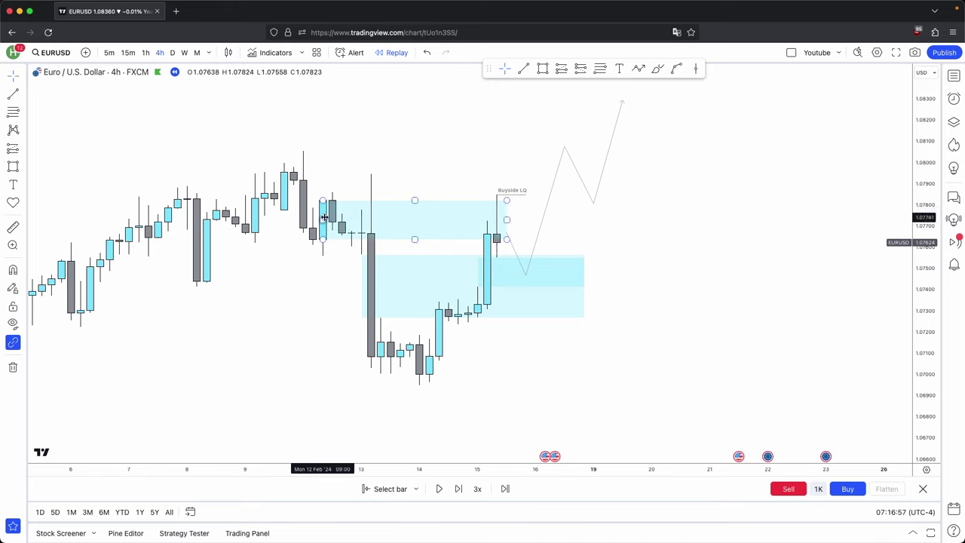
pyautogui.click(531, 283)
pyautogui.click(516, 273)
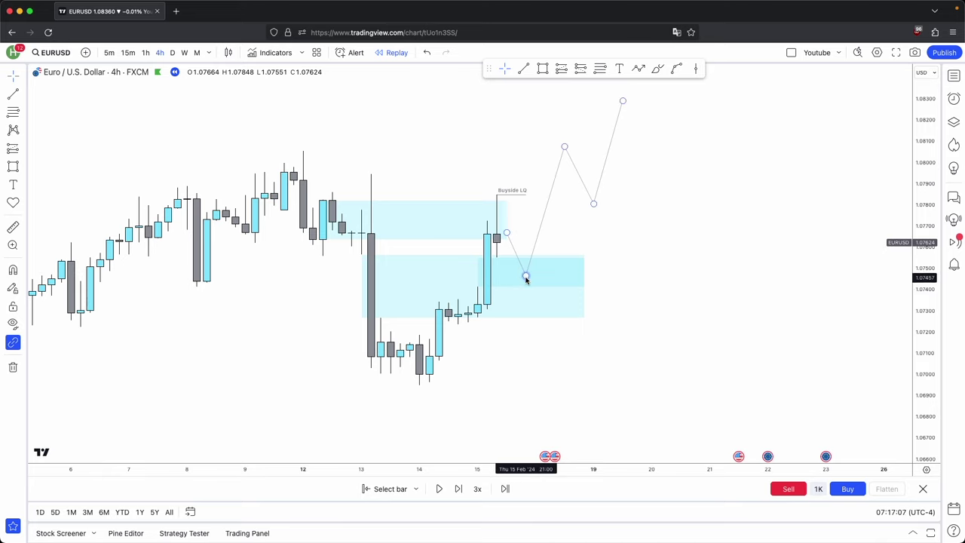
pyautogui.click(538, 280)
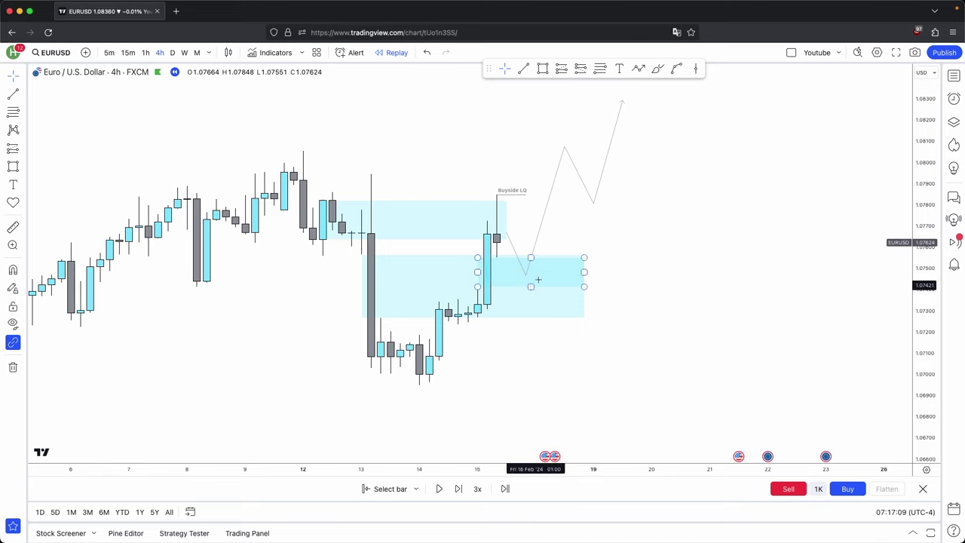
pyautogui.click(536, 280)
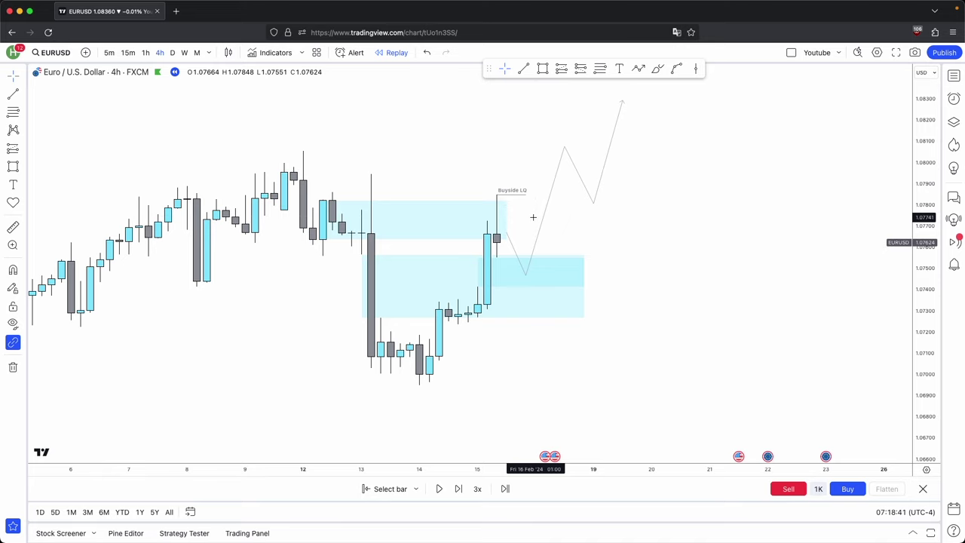
# - Step the 4-hour replay forward until the large bearish candle on 16 Feb trades into the gap rectangles
pyautogui.scroll(1, 490, 309)
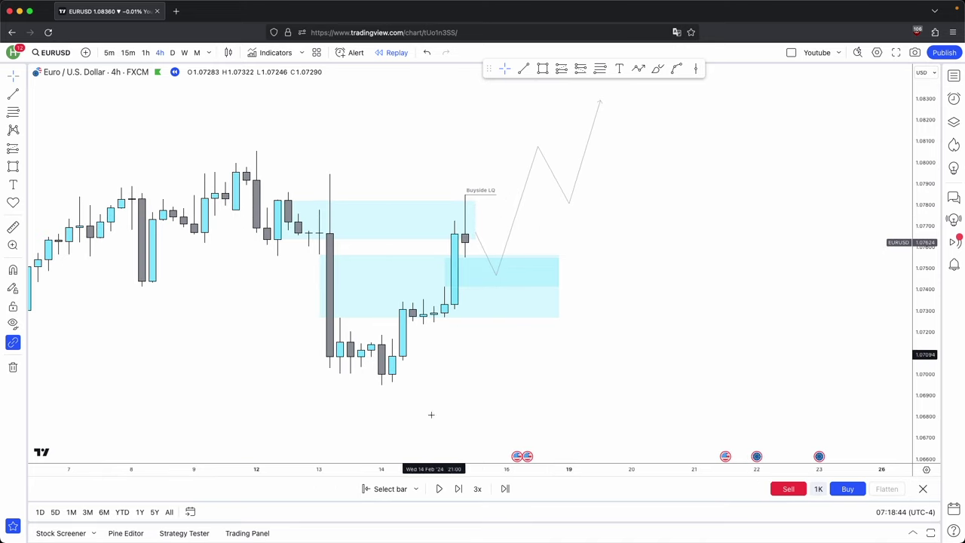
pyautogui.click(459, 490)
pyautogui.click(458, 489)
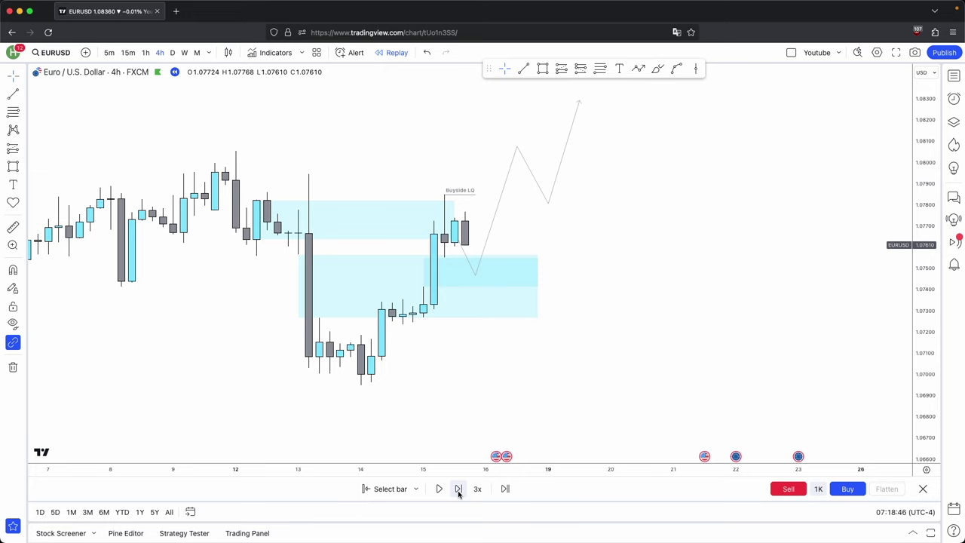
pyautogui.click(459, 489)
pyautogui.click(457, 494)
pyautogui.click(456, 494)
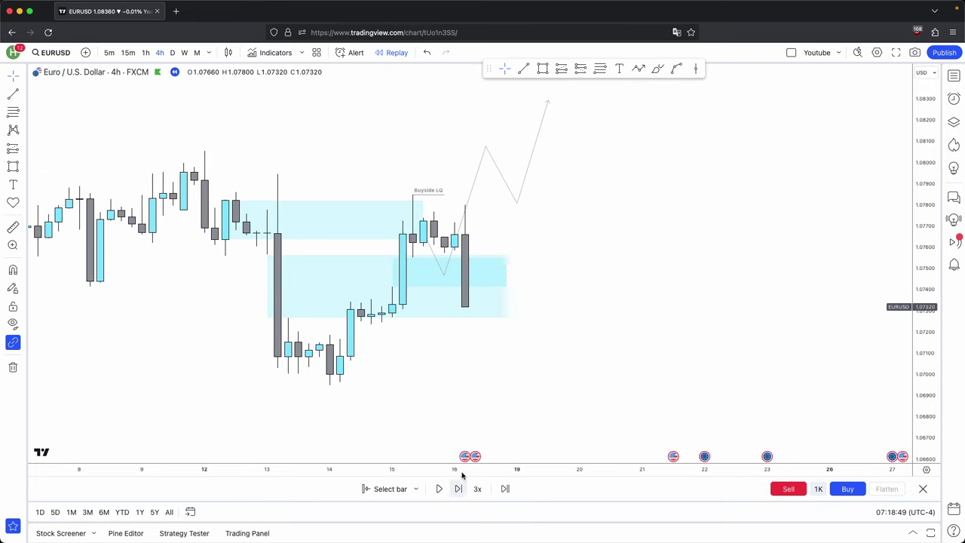
# - Delete the upper gap rectangle that starts on 12 Feb
pyautogui.moveTo(555, 295); pyautogui.dragTo(636, 277)
pyautogui.scroll(1, 634, 278)
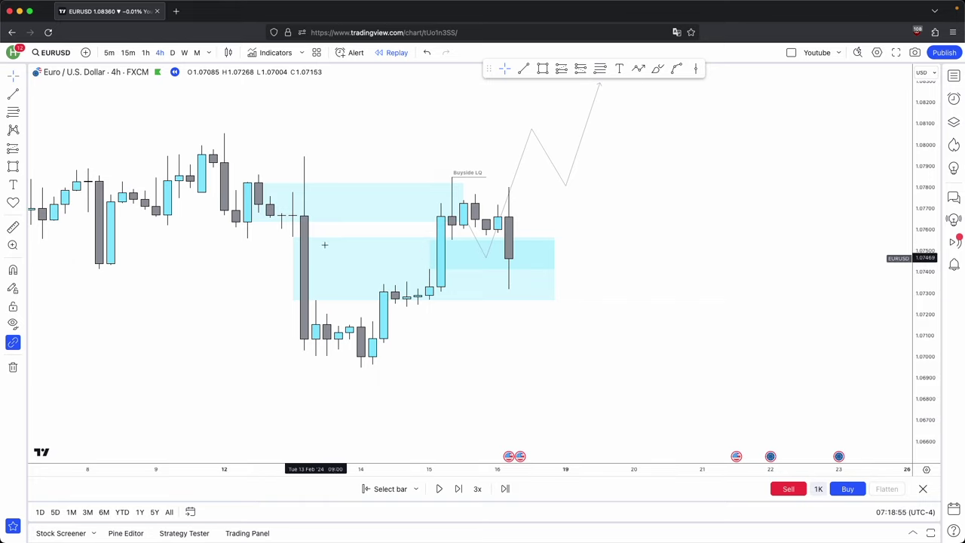
pyautogui.click(390, 220)
pyautogui.click(793, 115)
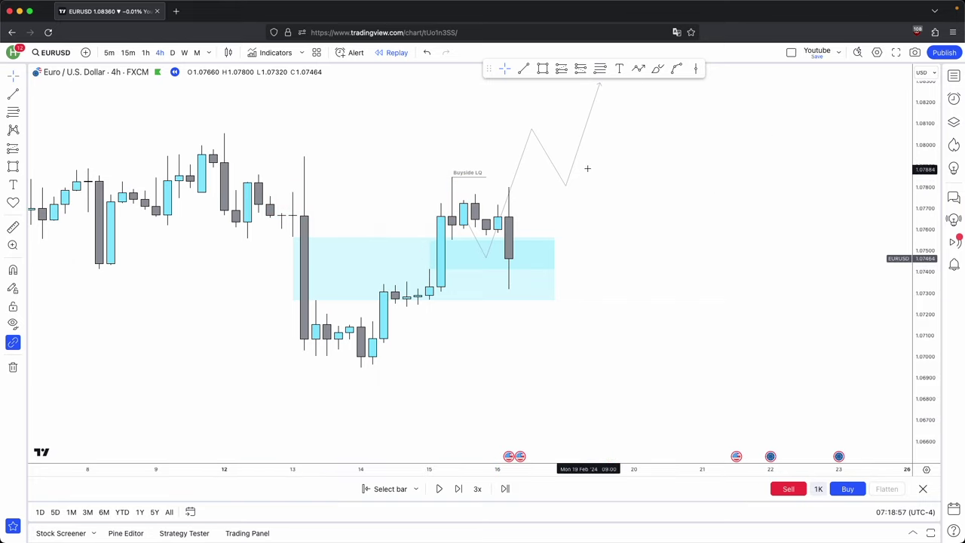
# - Delete the projected price path and extend the Buyside LQ line to about 19 Feb 05:00
pyautogui.click(568, 180)
pyautogui.click(775, 114)
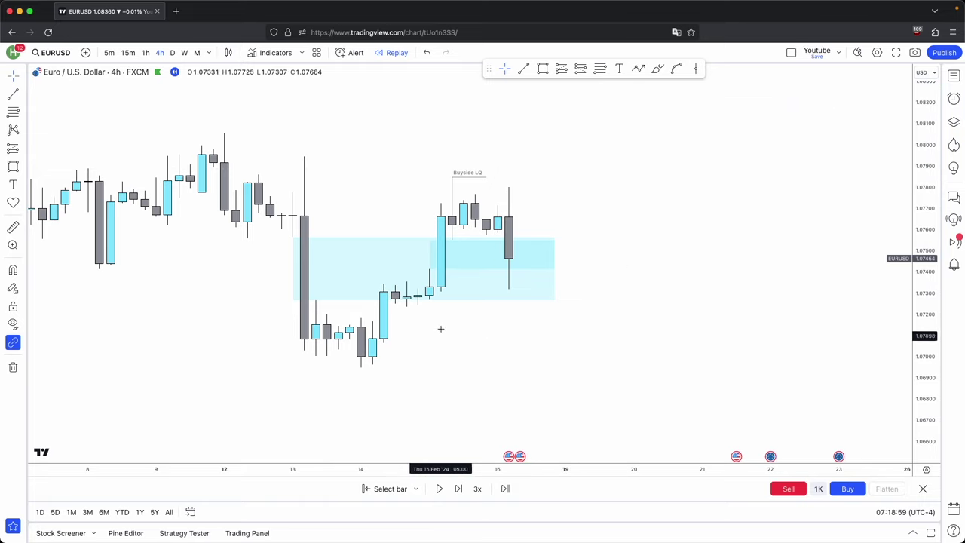
pyautogui.moveTo(489, 180); pyautogui.dragTo(577, 178)
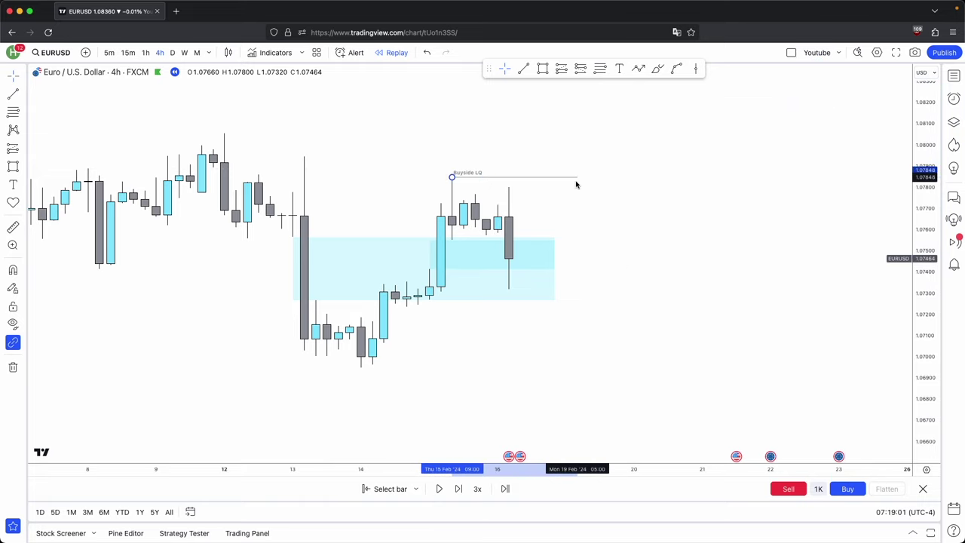
# - Restart the replay from the large bearish candle on 16 Feb and switch the chart to the 5-minute timeframe
pyautogui.click(399, 488)
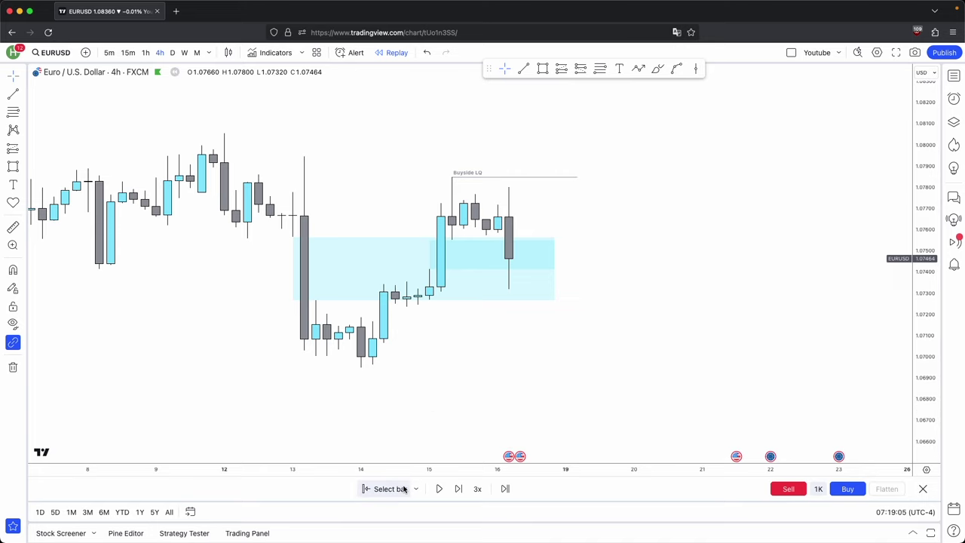
pyautogui.click(510, 392)
pyautogui.moveTo(734, 369); pyautogui.dragTo(649, 359)
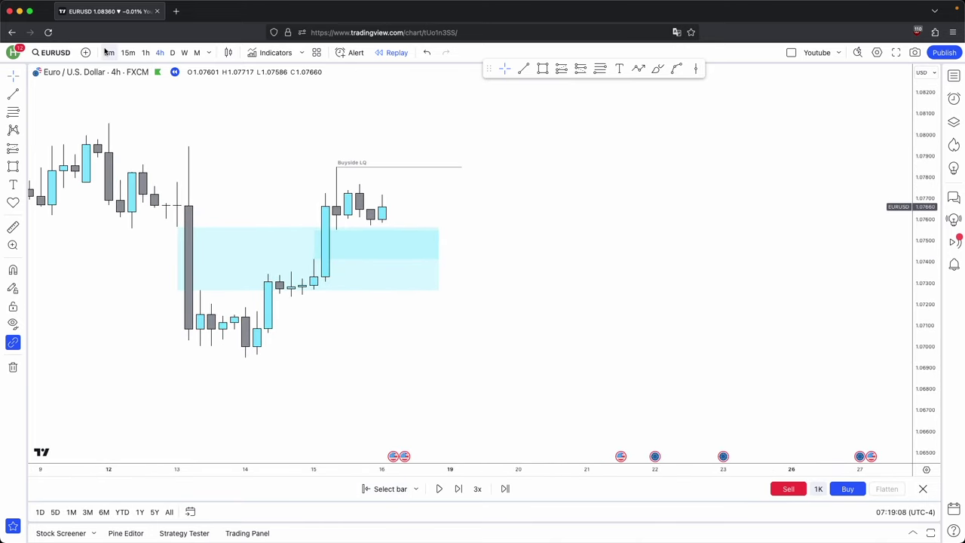
pyautogui.click(110, 53)
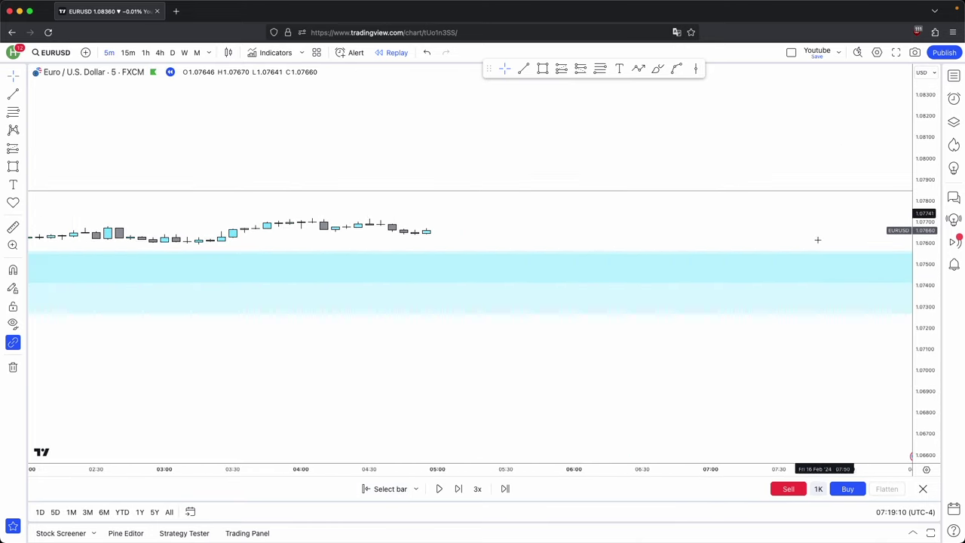
# - Advance the 5-minute replay through the sharp drop into the gap zones, up to about 08:50 on 16 Feb
pyautogui.moveTo(795, 172); pyautogui.dragTo(621, 186)
pyautogui.scroll(-2, 622, 185)
pyautogui.click(456, 495)
pyautogui.click(456, 495)
pyautogui.click(456, 494)
pyautogui.click(457, 495)
pyautogui.click(456, 495)
pyautogui.click(456, 495)
pyautogui.click(456, 495)
pyautogui.click(456, 495)
pyautogui.click(456, 494)
pyautogui.click(456, 495)
pyautogui.click(456, 494)
pyautogui.click(456, 494)
pyautogui.moveTo(641, 302); pyautogui.dragTo(637, 290)
pyautogui.moveTo(925, 245); pyautogui.dragTo(925, 363)
pyautogui.scroll(-2, 789, 393)
pyautogui.moveTo(789, 392); pyautogui.dragTo(723, 389)
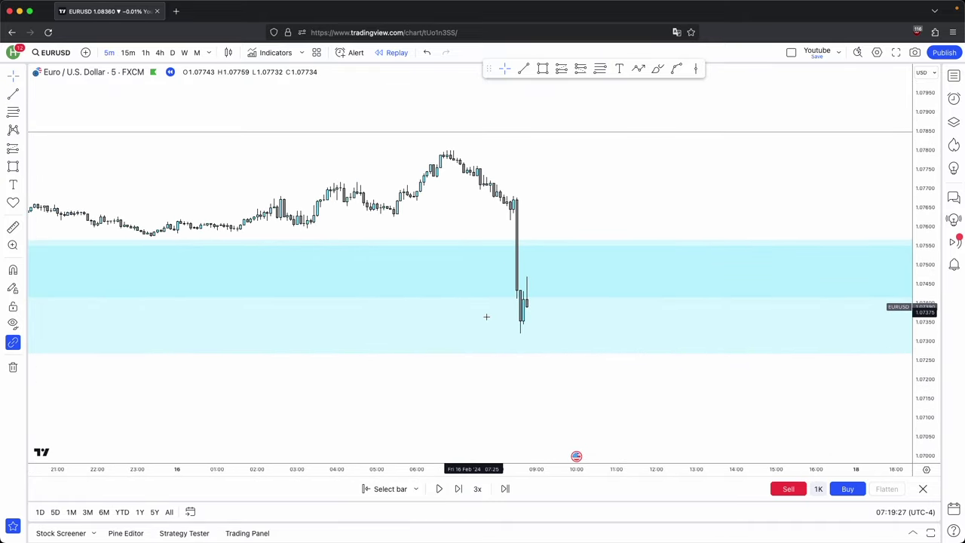
pyautogui.click(457, 489)
pyautogui.click(457, 489)
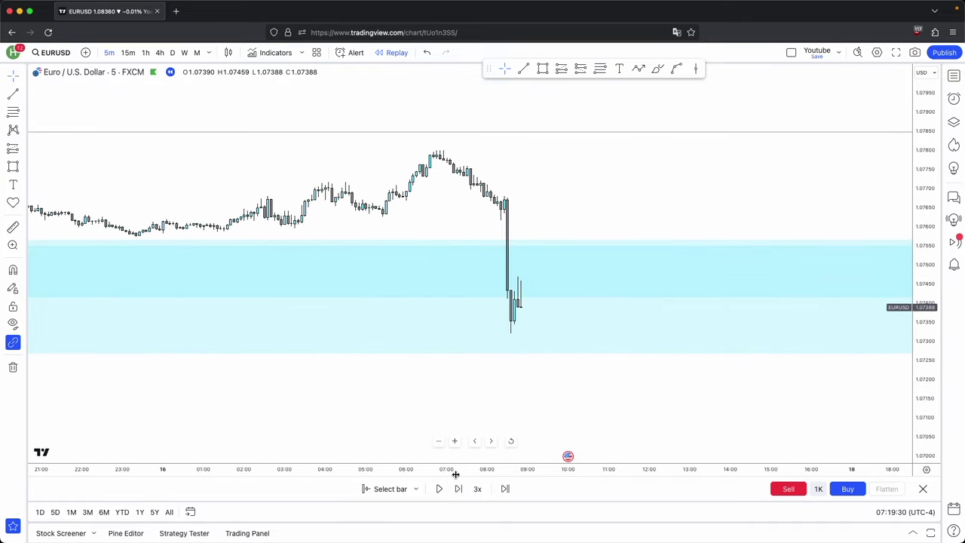
pyautogui.click(456, 486)
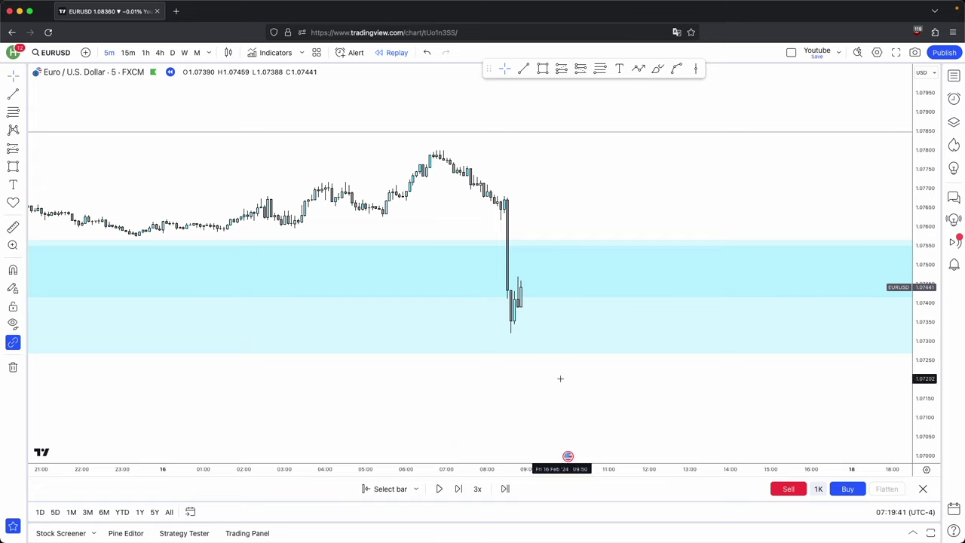
# - Delete both blue gap zone rectangles from the 5-minute chart
pyautogui.moveTo(560, 379); pyautogui.dragTo(384, 218)
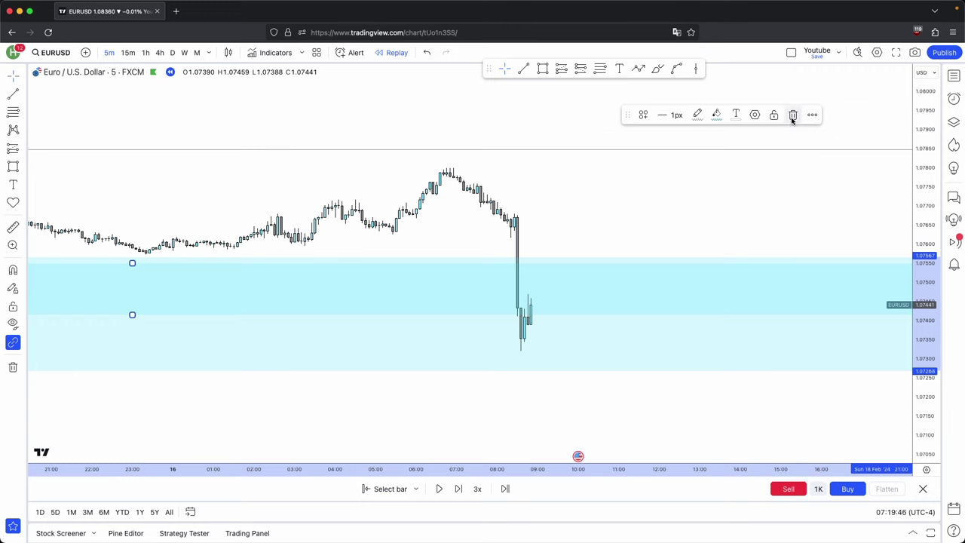
pyautogui.click(792, 115)
pyautogui.scroll(3, 490, 260)
pyautogui.moveTo(527, 278); pyautogui.dragTo(555, 280)
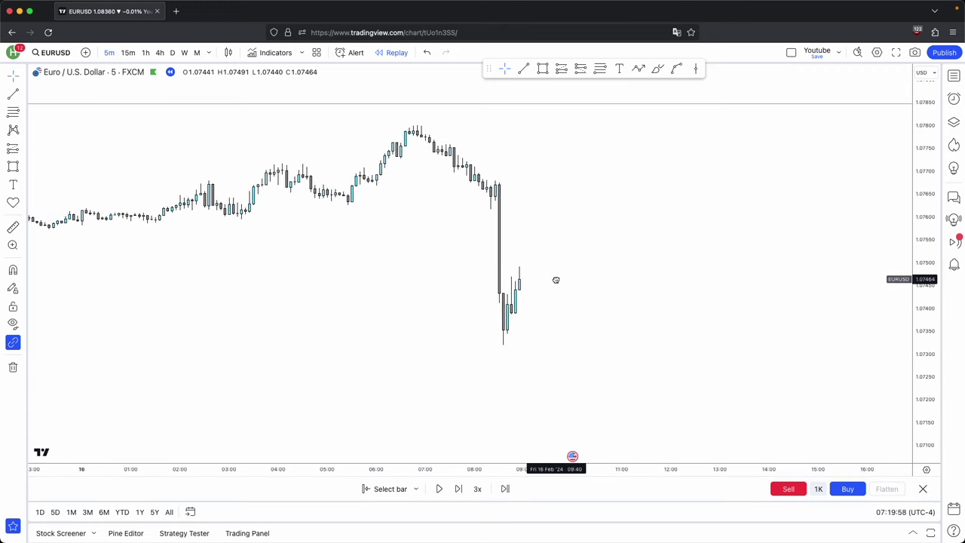
# - Draw a rectangle over the sharp drop from 1.07671 to 1.07353, starting at 08:35 and extended to about 11:20
pyautogui.scroll(1, 555, 279)
pyautogui.click(543, 69)
pyautogui.click(476, 313)
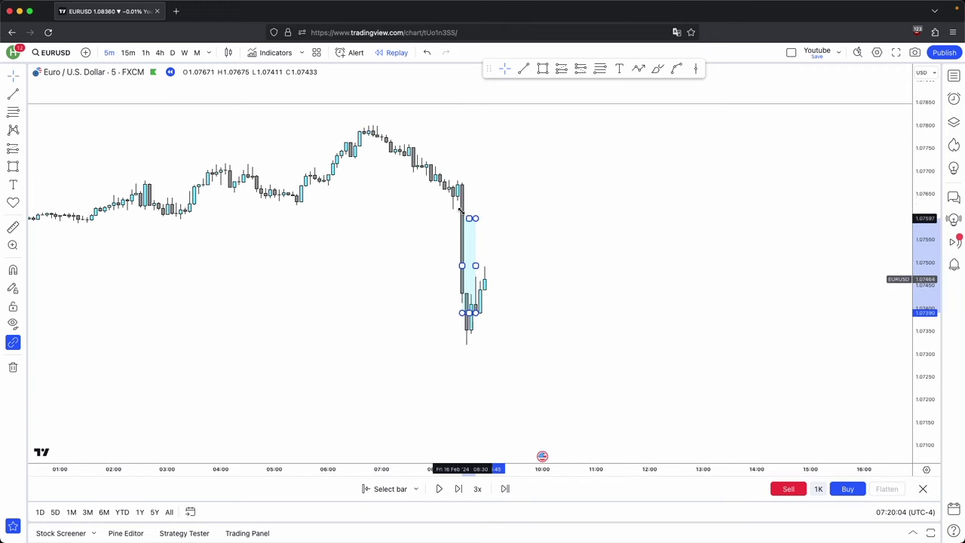
pyautogui.click(462, 185)
pyautogui.moveTo(468, 321); pyautogui.dragTo(475, 329)
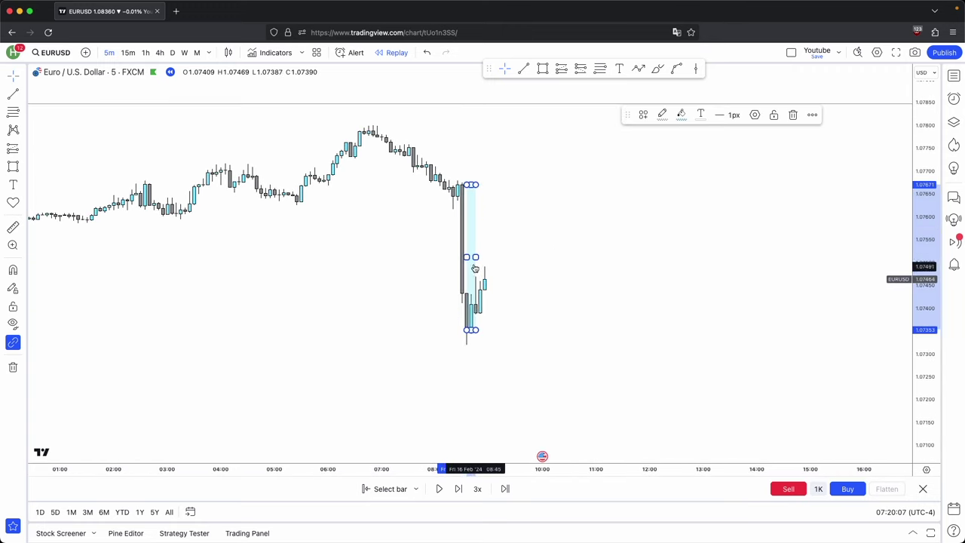
pyautogui.moveTo(466, 257); pyautogui.dragTo(615, 270)
pyautogui.click(684, 233)
# - Sketch a zigzag price path from the last candle through about 1.07766 up to about 1.07827, and delete it
pyautogui.click(639, 69)
pyautogui.click(498, 279)
pyautogui.click(533, 141)
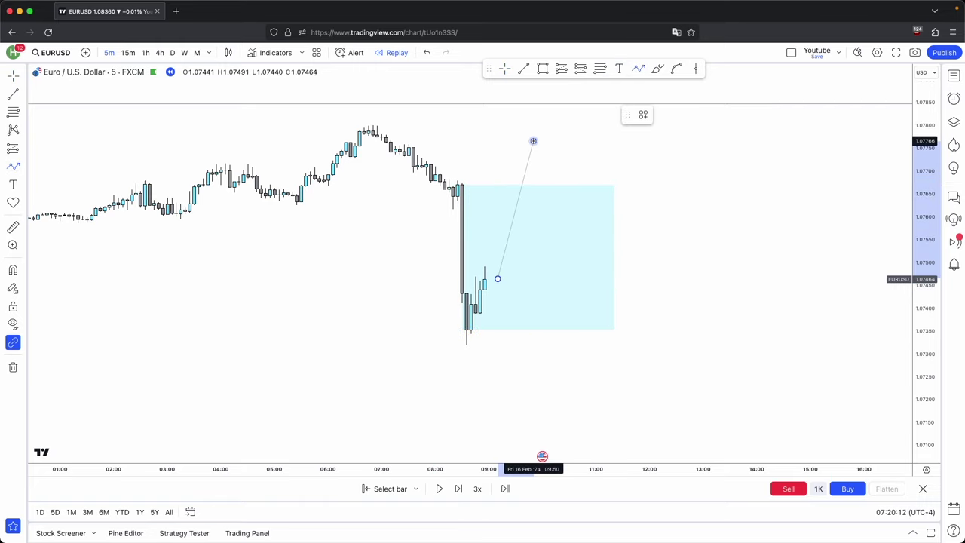
pyautogui.click(574, 219)
pyautogui.click(605, 113)
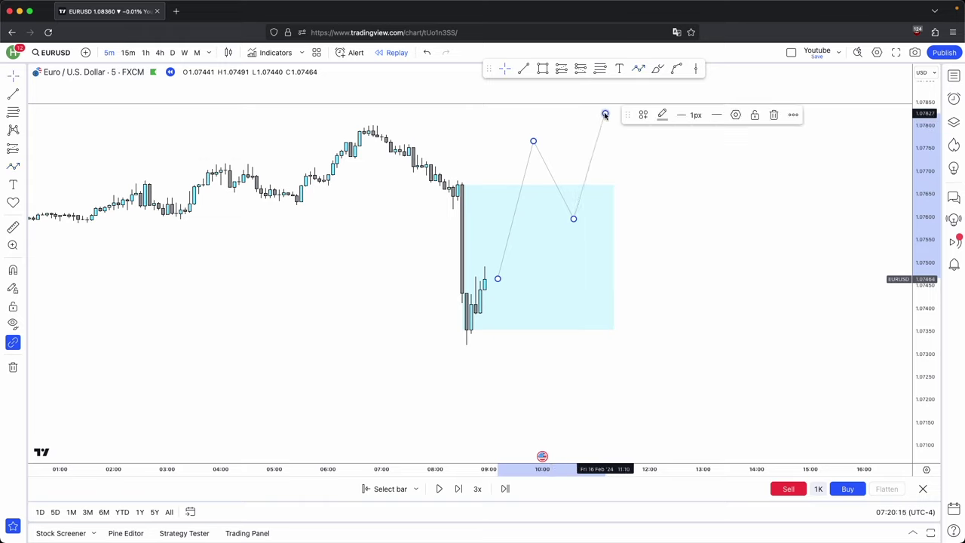
pyautogui.click(774, 115)
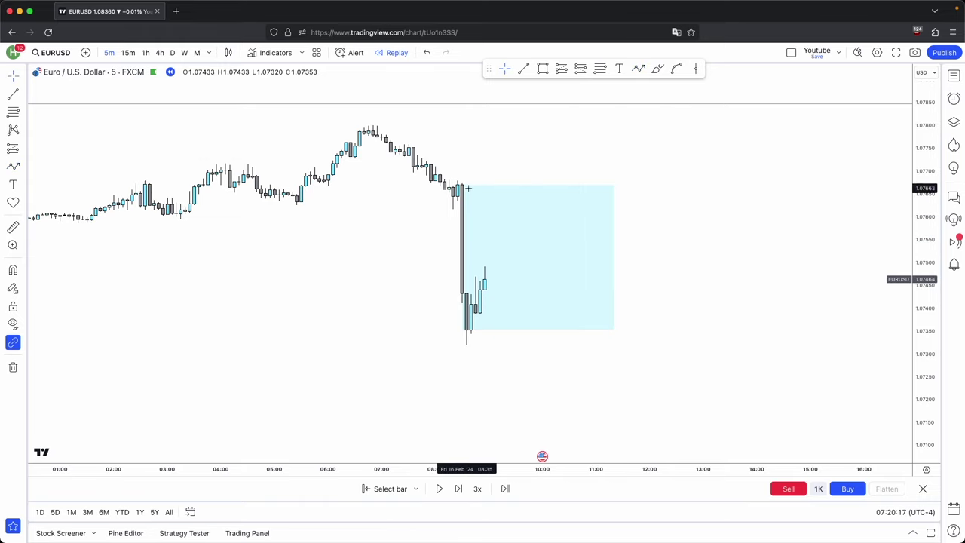
# - Lower the rectangle's upper edge to the 08:35 candle's open at 1.07433
pyautogui.moveTo(462, 185); pyautogui.dragTo(465, 291)
pyautogui.click(475, 266)
pyautogui.scroll(1, 476, 267)
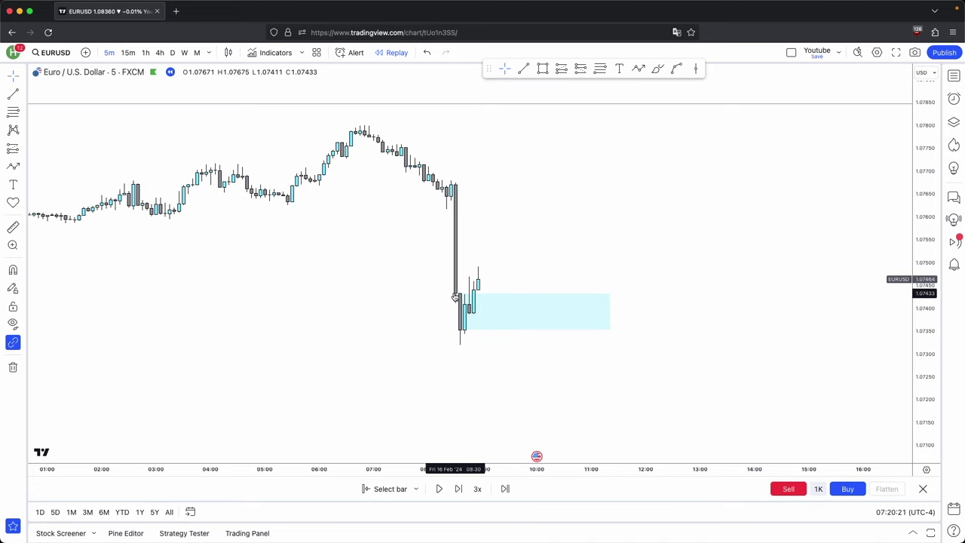
pyautogui.scroll(2, 536, 340)
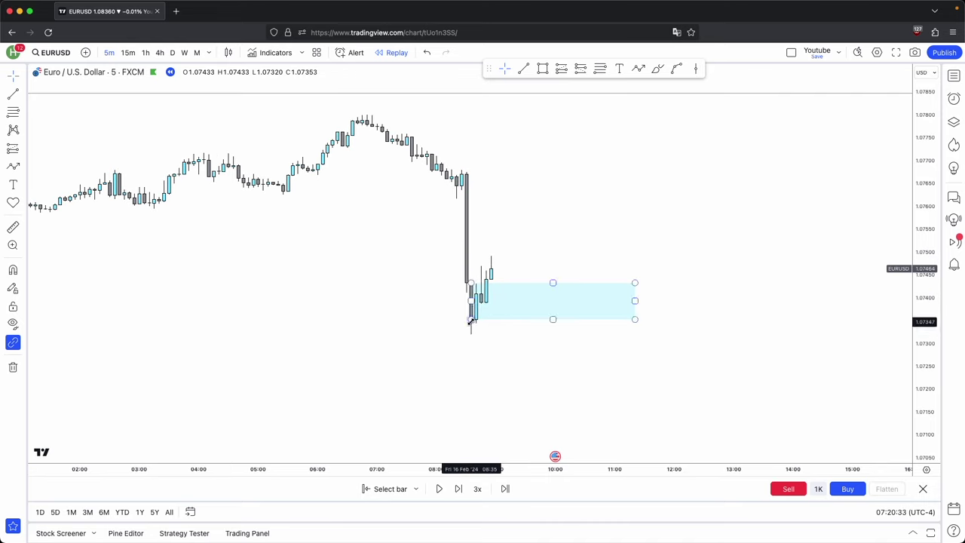
pyautogui.click(488, 302)
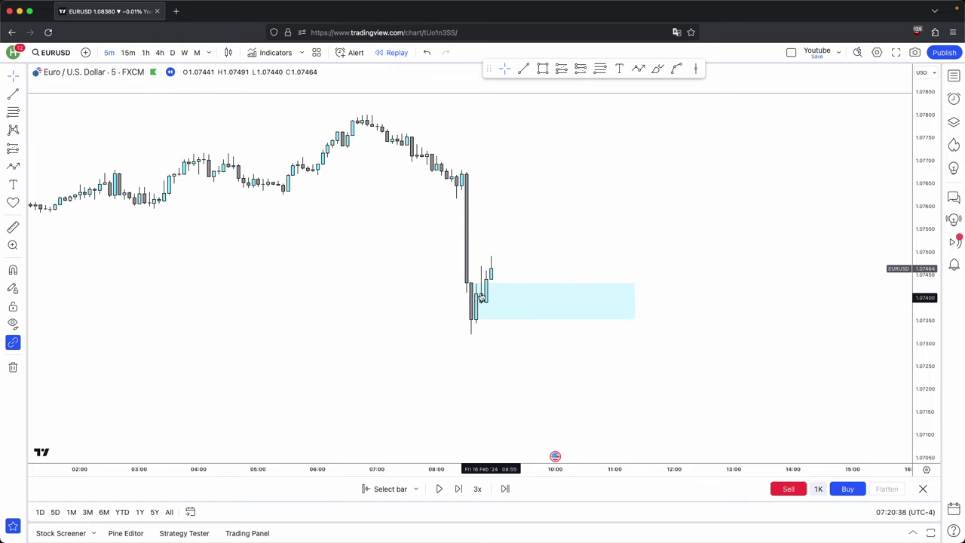
# - Draw a smaller rectangle inside the zone on the 08:45 candle body, from 1.07409 to 1.07390, extended to about 10:50
pyautogui.click(543, 68)
pyautogui.click(481, 299)
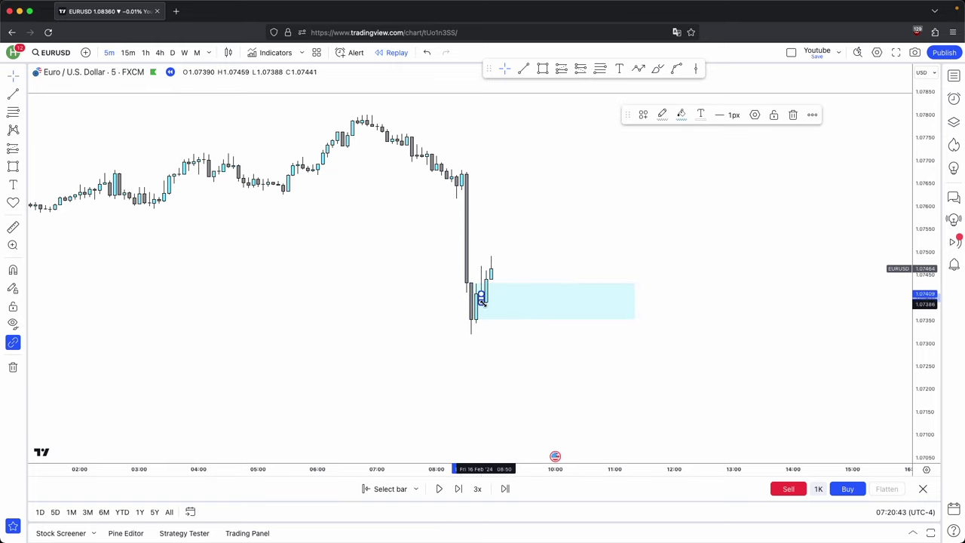
pyautogui.moveTo(483, 297); pyautogui.dragTo(605, 299)
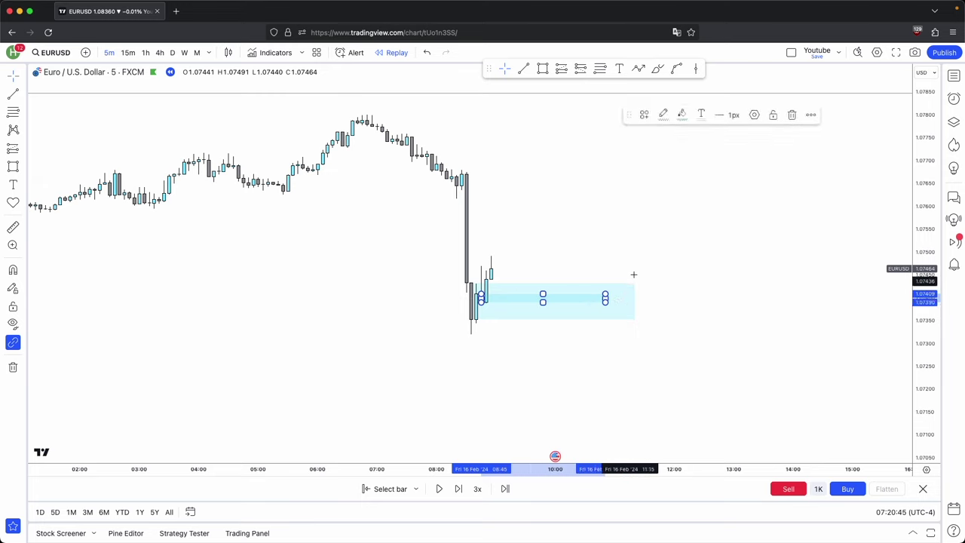
pyautogui.click(634, 278)
# - Advance the replay to 09:05 and draw a thin gap rectangle at about 1.07460, extended to about 10:30
pyautogui.moveTo(916, 363); pyautogui.dragTo(915, 334)
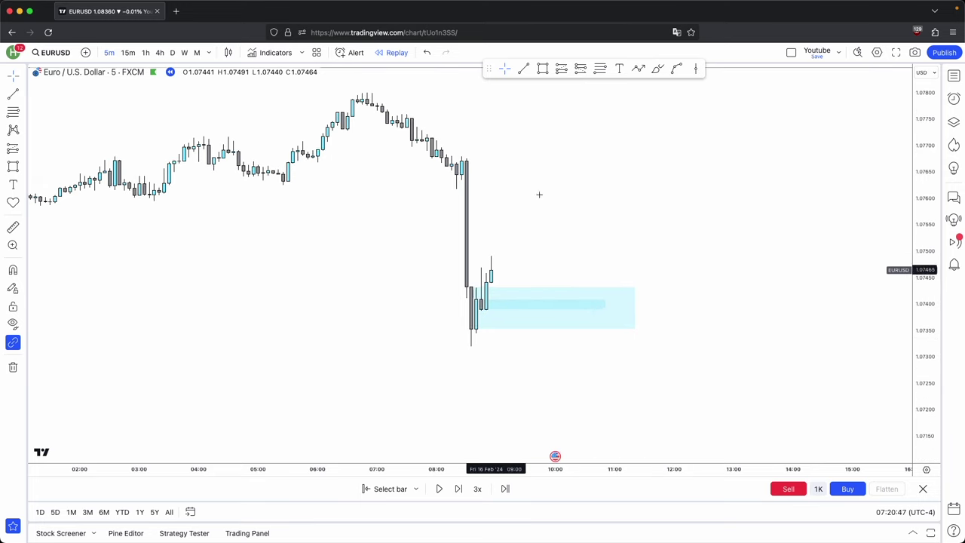
pyautogui.scroll(1, 491, 317)
pyautogui.click(458, 488)
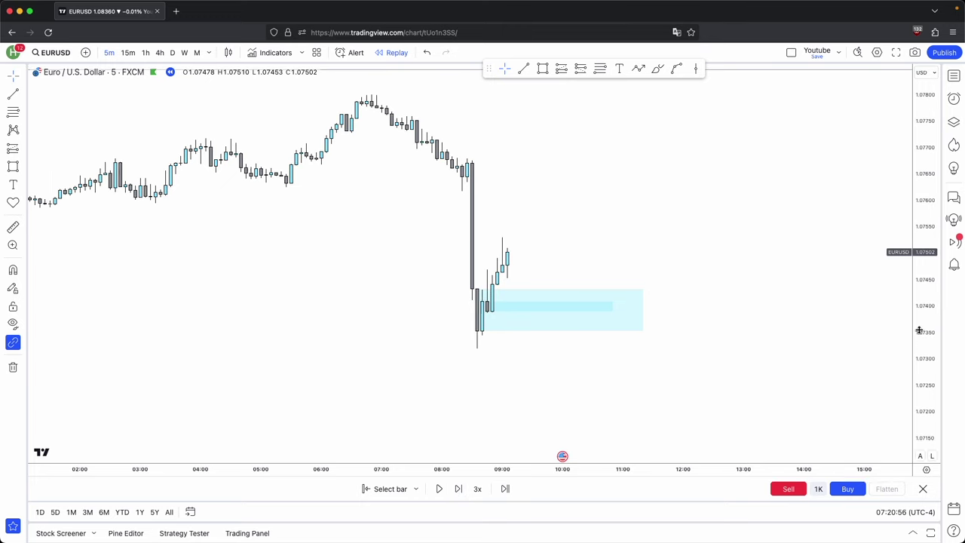
pyautogui.moveTo(918, 330); pyautogui.dragTo(918, 266)
pyautogui.moveTo(551, 279); pyautogui.dragTo(574, 272)
pyautogui.scroll(1, 573, 270)
pyautogui.click(542, 69)
pyautogui.keyDown('super'); pyautogui.click(485, 278); pyautogui.keyUp('super')
pyautogui.keyDown('super'); pyautogui.click(501, 279); pyautogui.keyUp('super')
pyautogui.moveTo(501, 279); pyautogui.dragTo(495, 278)
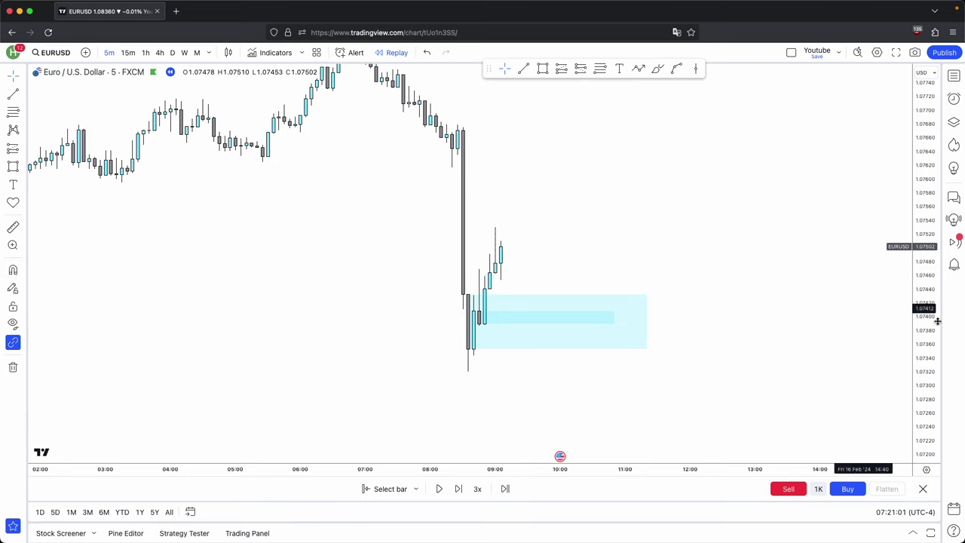
pyautogui.moveTo(934, 331); pyautogui.dragTo(921, 232)
pyautogui.click(601, 294)
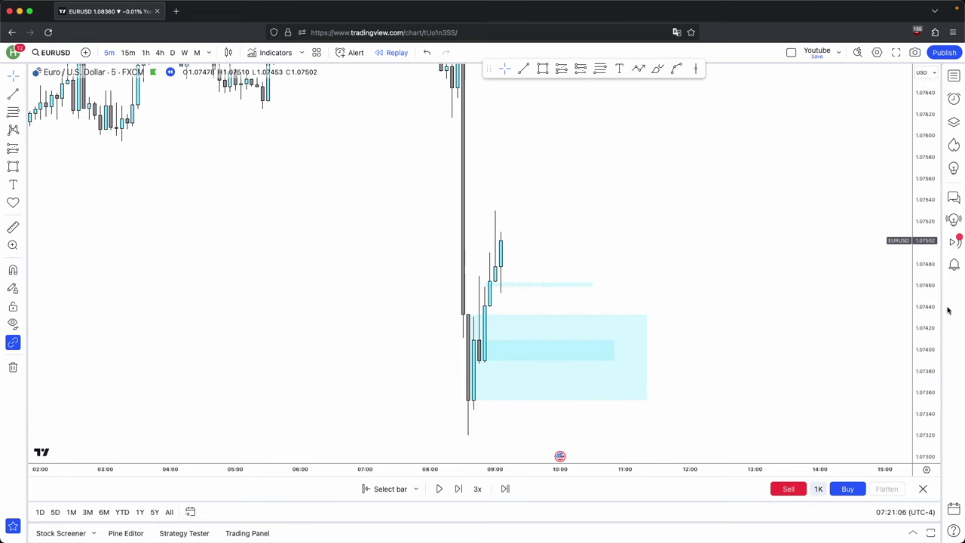
# - Draw a short horizontal trend line at 1.07469 from the 08:45 high to 08:55 and colour it red
pyautogui.moveTo(929, 312); pyautogui.dragTo(927, 336)
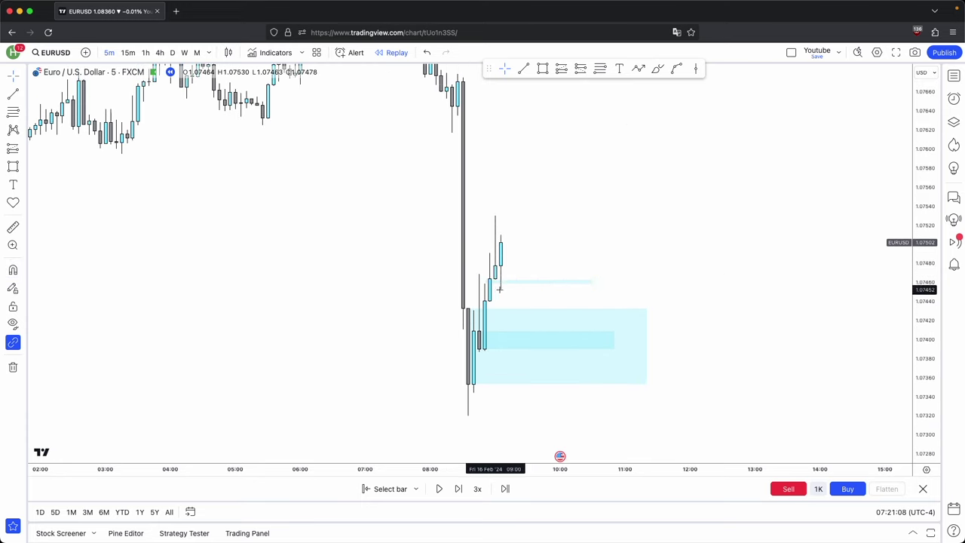
pyautogui.moveTo(921, 222); pyautogui.dragTo(920, 291)
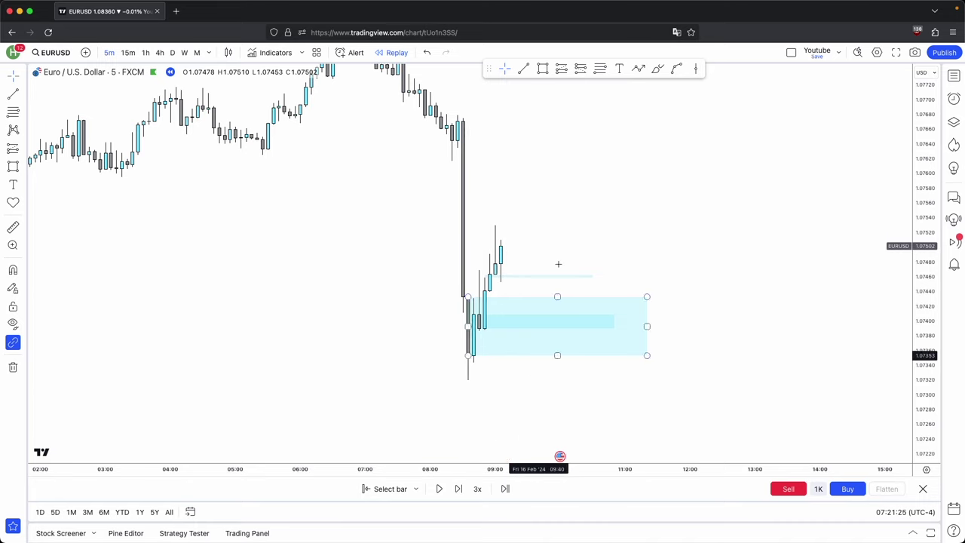
pyautogui.scroll(1, 581, 164)
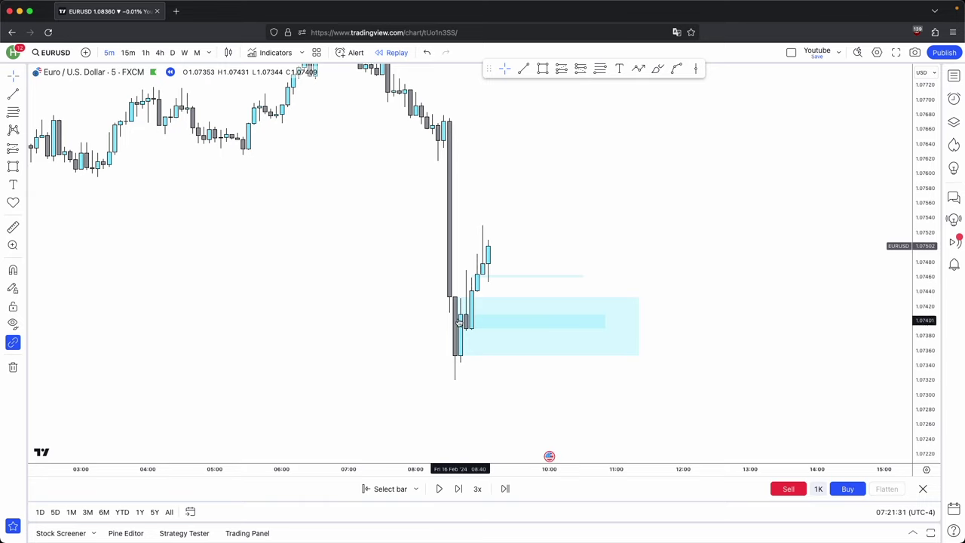
pyautogui.moveTo(532, 233); pyautogui.dragTo(580, 219)
pyautogui.scroll(1, 581, 219)
pyautogui.scroll(3, 581, 220)
pyautogui.click(523, 69)
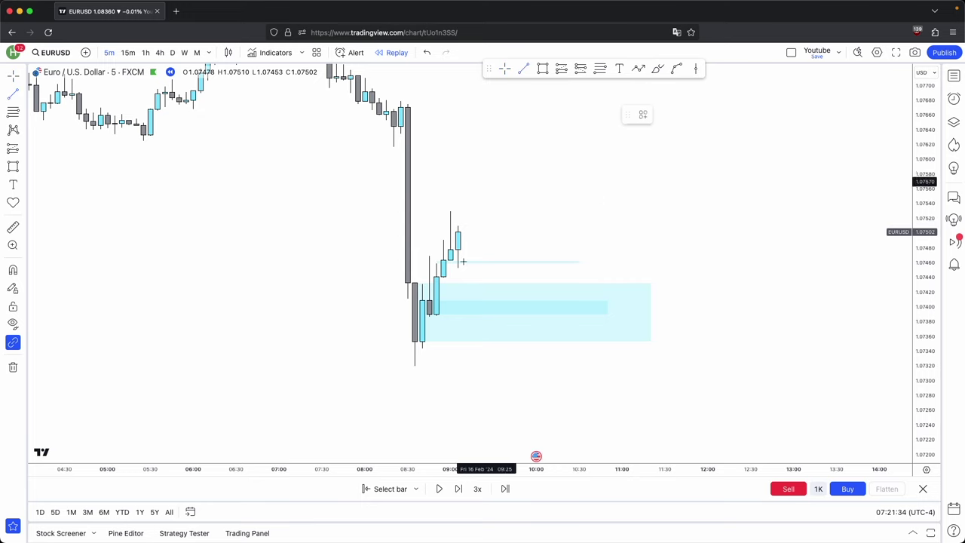
pyautogui.keyDown('super'); pyautogui.click(429, 256); pyautogui.keyUp('super')
pyautogui.click(445, 257)
pyautogui.click(664, 116)
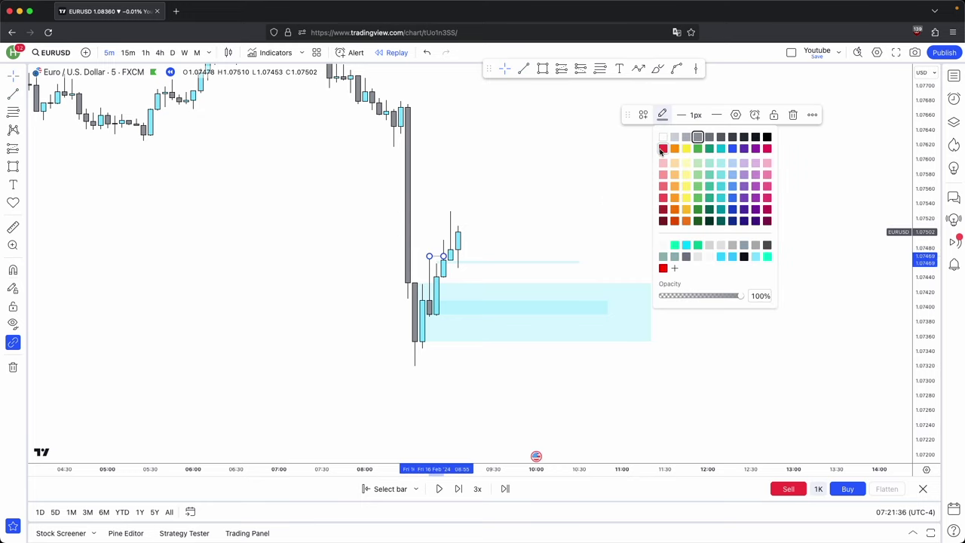
pyautogui.click(664, 149)
pyautogui.moveTo(660, 164); pyautogui.dragTo(699, 156)
# - Draw a horizontal line at 1.07453 from the 09:05 low to 09:35 and apply the Sellside LQ (L) template
pyautogui.scroll(1, 698, 156)
pyautogui.click(525, 70)
pyautogui.moveTo(501, 258); pyautogui.dragTo(545, 258)
pyautogui.click(643, 115)
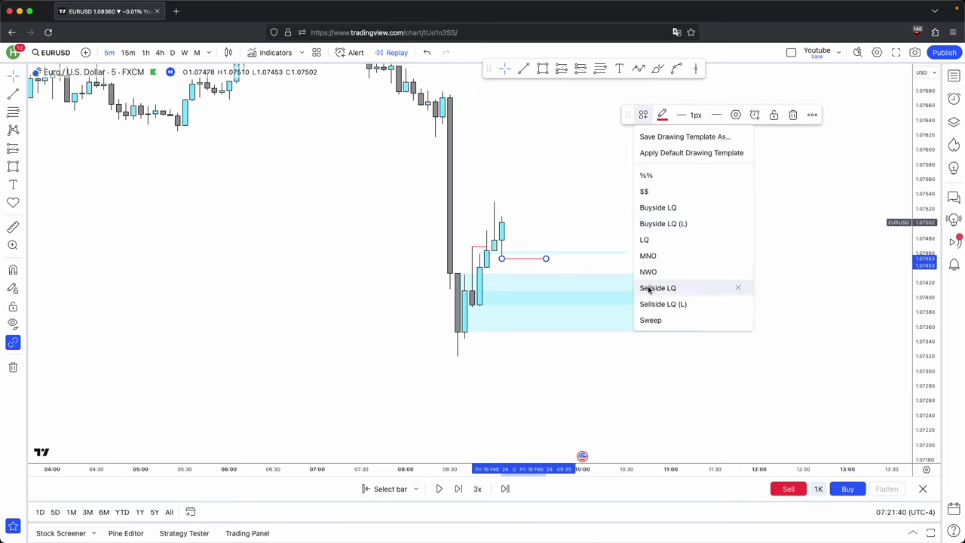
pyautogui.click(646, 304)
# - Sketch a price path dipping below the Sellside LQ line into the zone and zigzagging upward, and delete it
pyautogui.moveTo(545, 207); pyautogui.dragTo(563, 276)
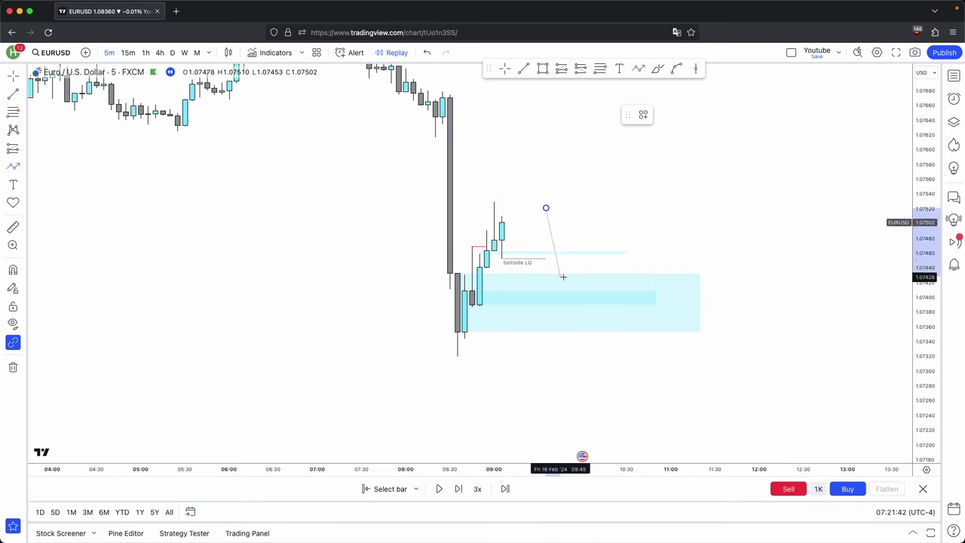
pyautogui.click(560, 279)
pyautogui.click(619, 142)
pyautogui.click(654, 188)
pyautogui.click(707, 108)
pyautogui.click(771, 114)
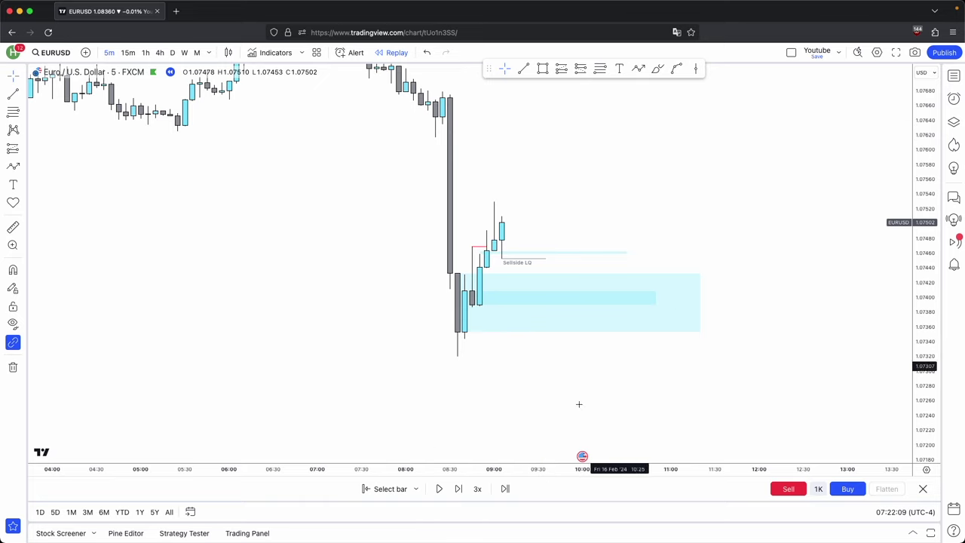
# - Advance the replay four candles, up to 09:25
pyautogui.moveTo(925, 284); pyautogui.dragTo(924, 377)
pyautogui.moveTo(407, 469); pyautogui.dragTo(159, 468)
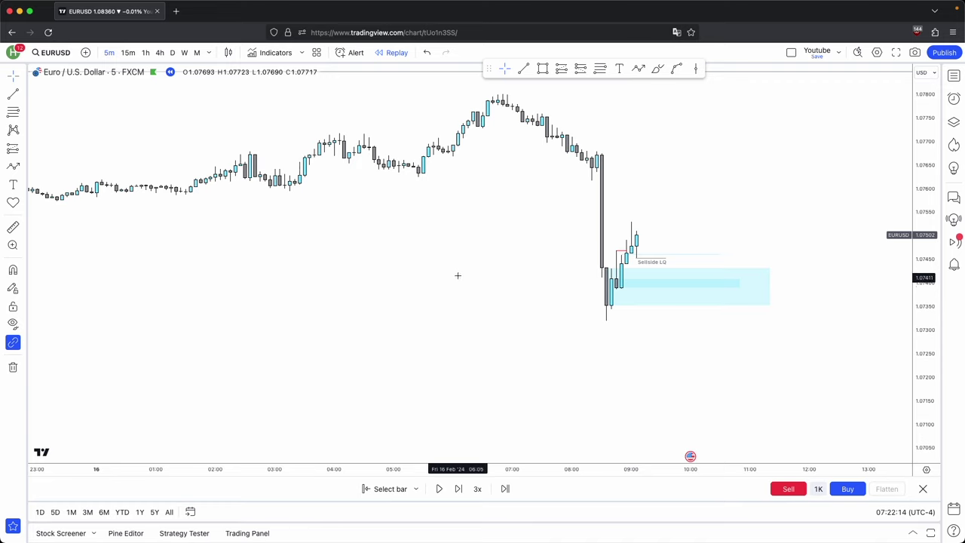
pyautogui.scroll(5, 685, 359)
pyautogui.click(458, 488)
pyautogui.click(458, 489)
pyautogui.click(459, 488)
pyautogui.click(459, 489)
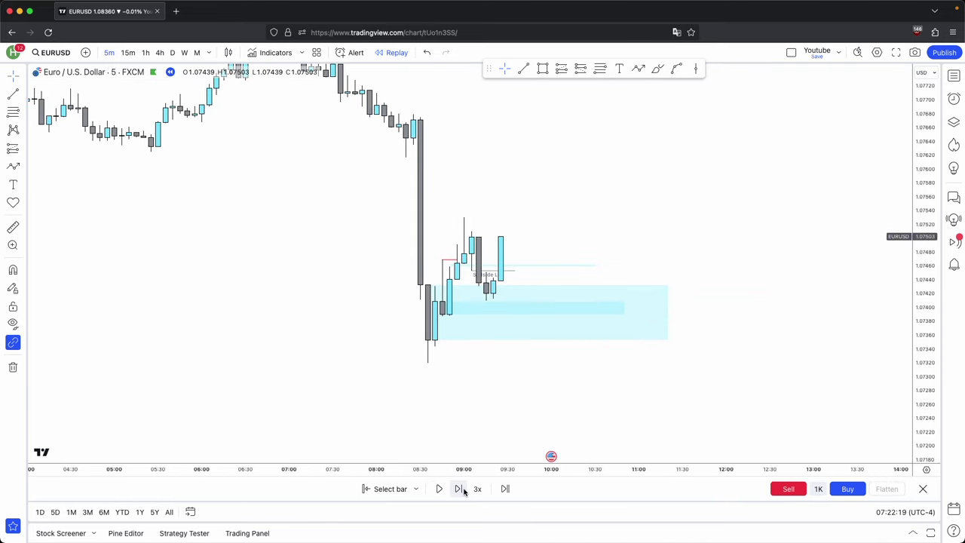
# - Delete the Sellside LQ line and the thin gap rectangle beside it
pyautogui.click(517, 297)
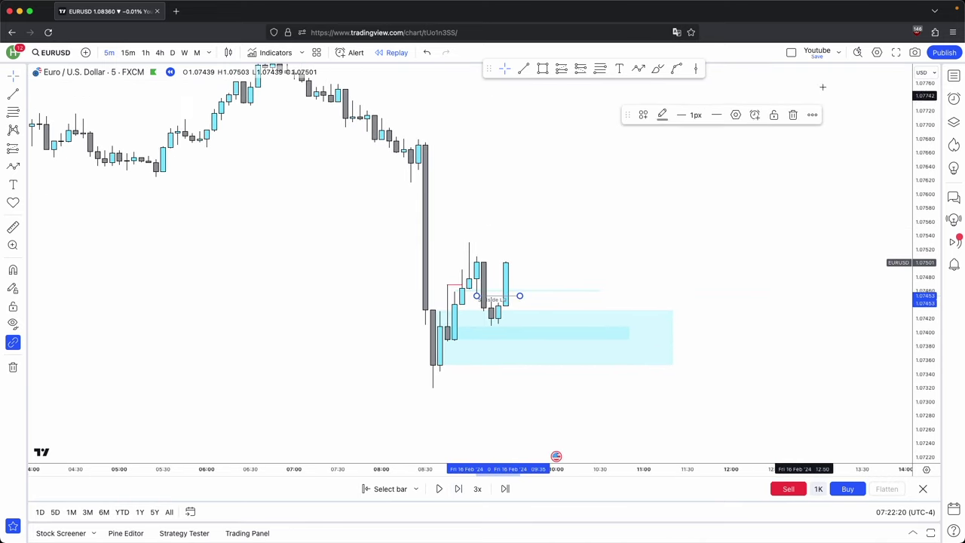
pyautogui.click(792, 116)
pyautogui.click(437, 311)
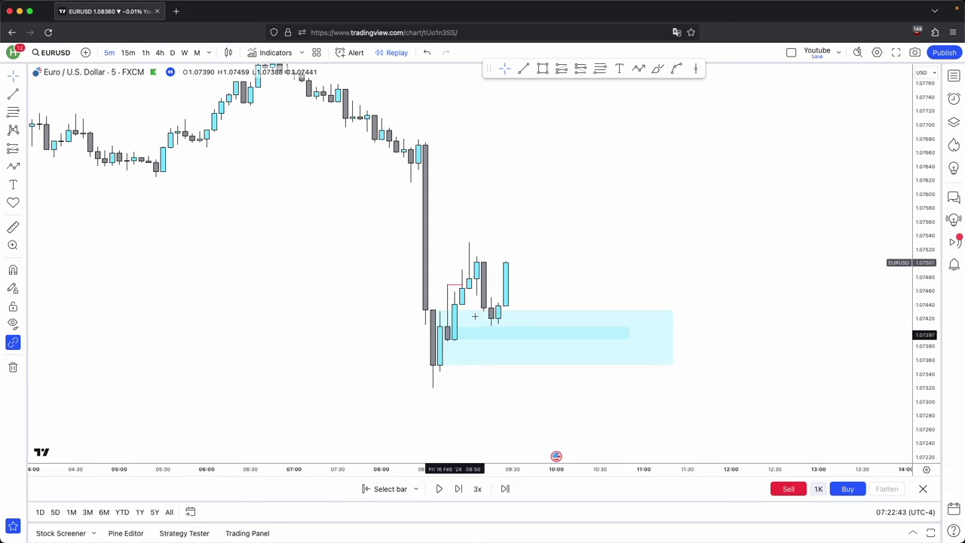
# - Advance the replay to 09:30 and draw a rectangle from about 1.07500 to 1.07420, starting at 09:10 and extended to about 11:10
pyautogui.moveTo(551, 238); pyautogui.dragTo(567, 234)
pyautogui.scroll(1, 567, 235)
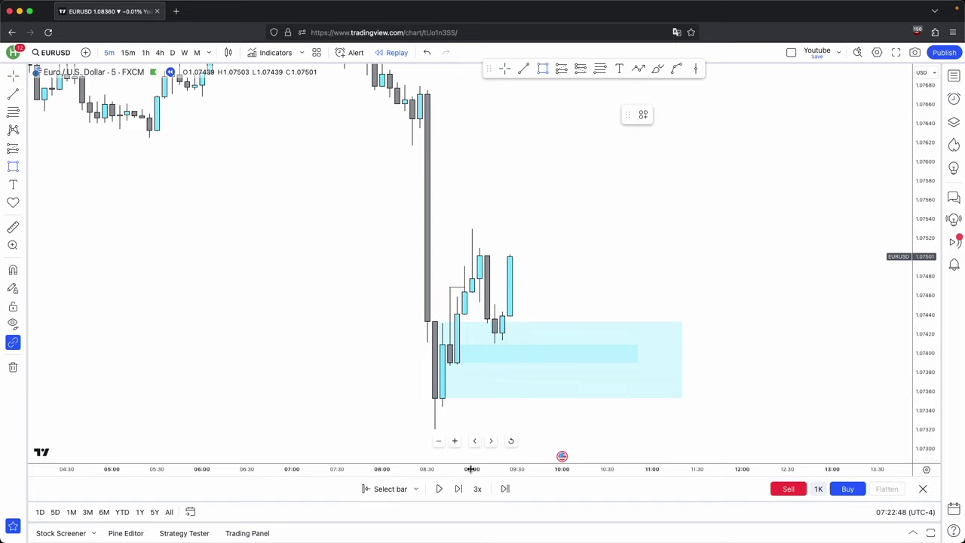
pyautogui.click(458, 488)
pyautogui.moveTo(480, 258); pyautogui.dragTo(486, 332)
pyautogui.moveTo(486, 295); pyautogui.dragTo(661, 302)
pyautogui.click(689, 357)
# - Delete the two lower gap rectangles together, keeping the one that starts at 09:10
pyautogui.moveTo(712, 413); pyautogui.dragTo(520, 353)
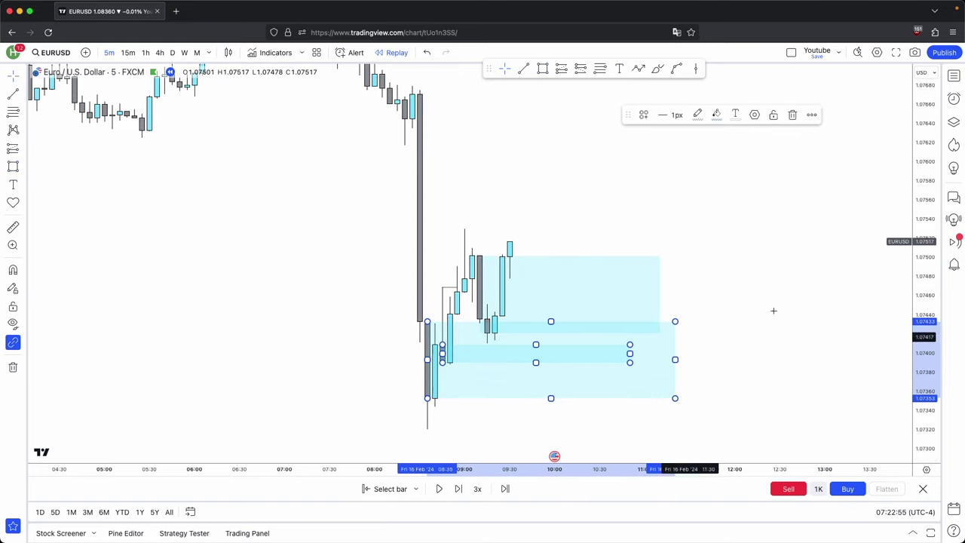
pyautogui.click(807, 118)
pyautogui.moveTo(929, 274); pyautogui.dragTo(927, 302)
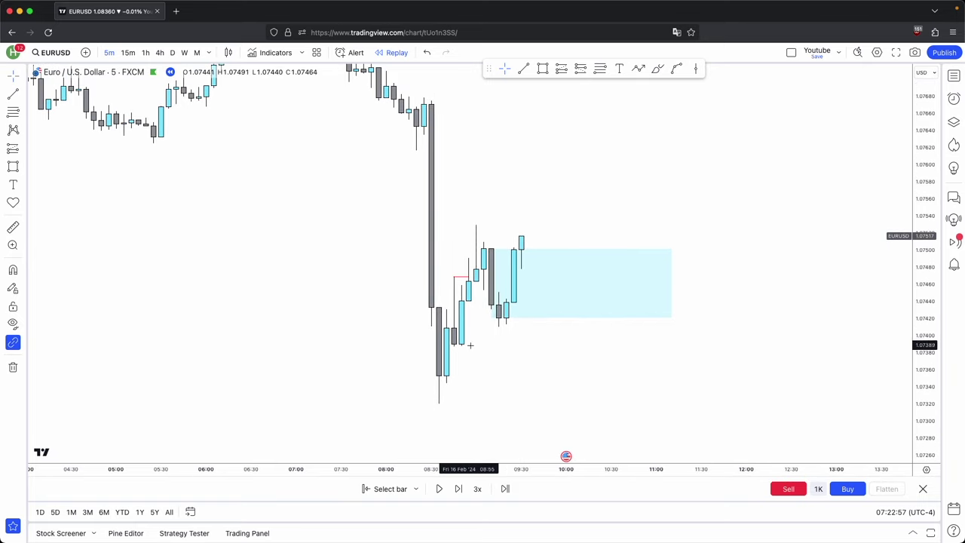
# - Advance the replay three candles, up to 09:45
pyautogui.moveTo(515, 323); pyautogui.dragTo(511, 331)
pyautogui.scroll(1, 507, 321)
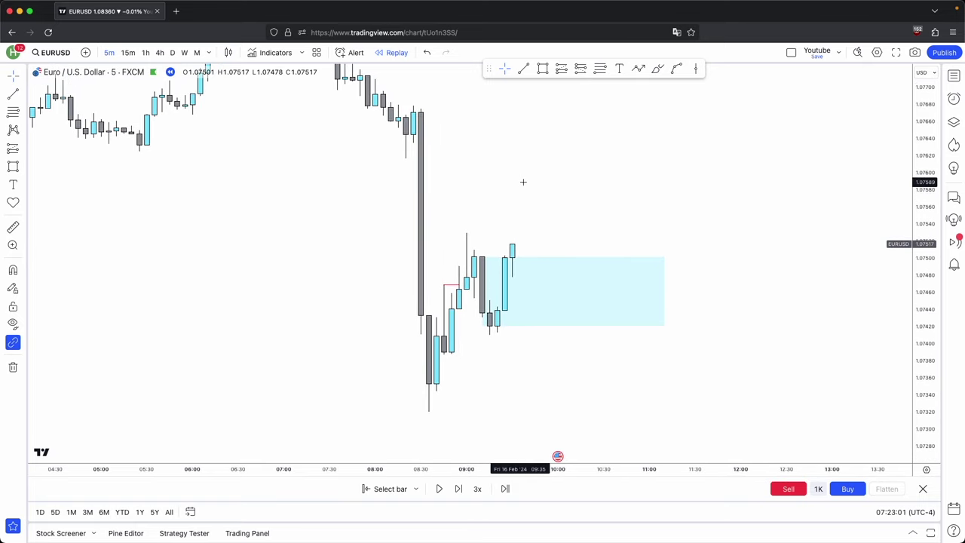
pyautogui.click(458, 488)
pyautogui.click(458, 489)
pyautogui.click(459, 488)
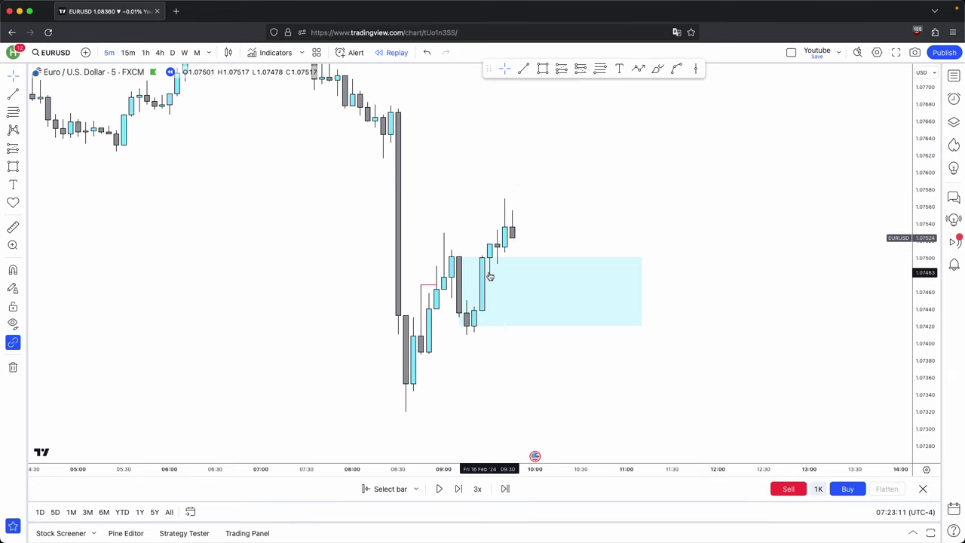
# - Mark the structure break with a horizontal line at 1.07530 from 09:00 to 09:30 using the $$ template
pyautogui.click(523, 69)
pyautogui.click(443, 233)
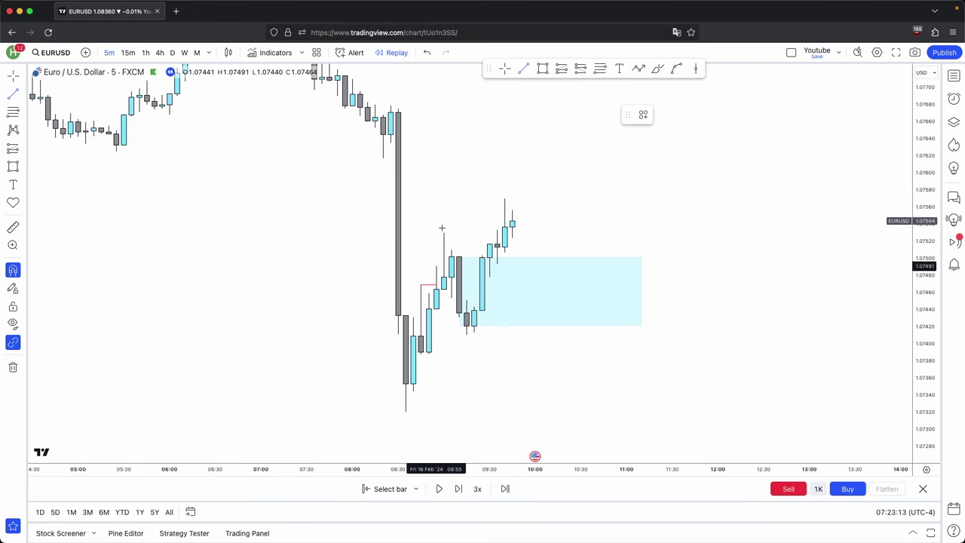
pyautogui.click(489, 232)
pyautogui.click(643, 114)
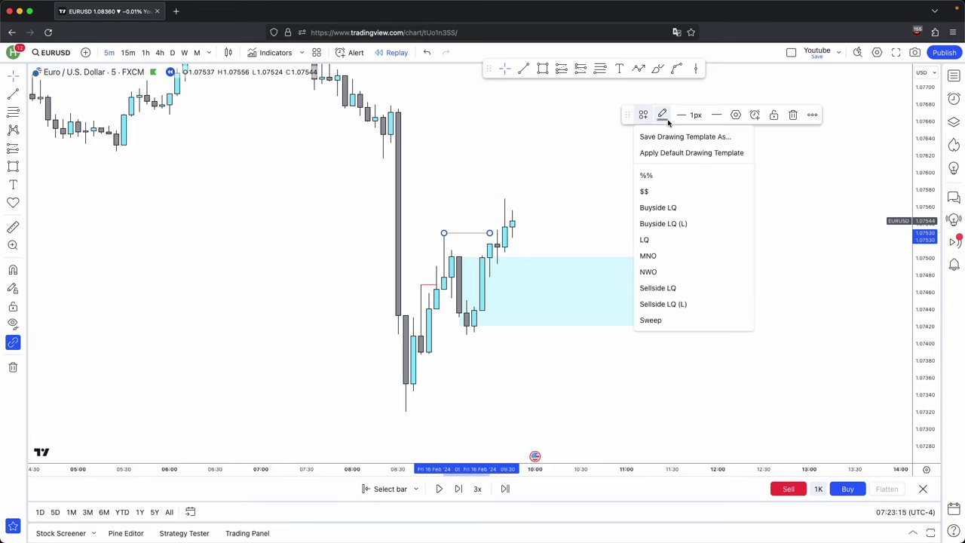
pyautogui.click(669, 194)
# - Draw an inner gap rectangle from 1.07478 to 1.07443, starting at 09:20 and extended to about 10:50
pyautogui.click(543, 68)
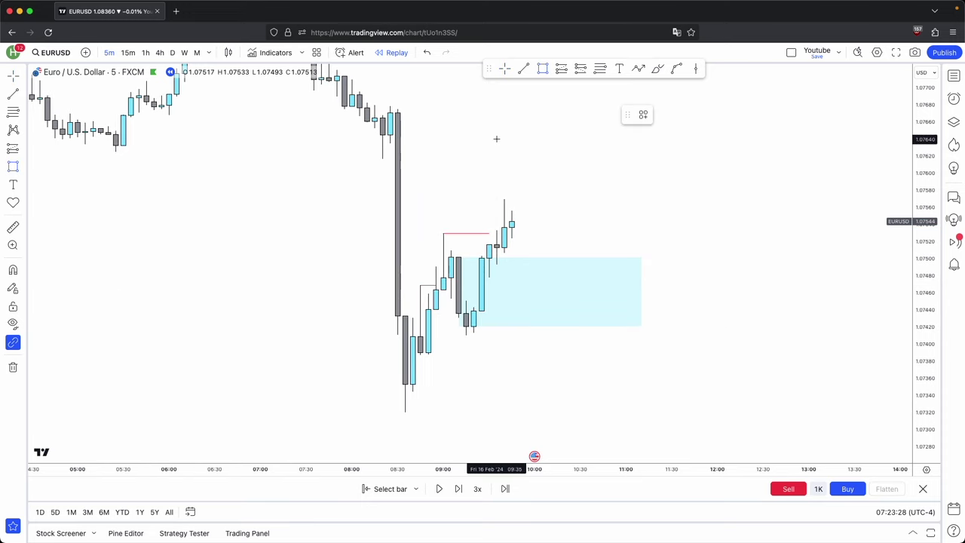
pyautogui.click(474, 307)
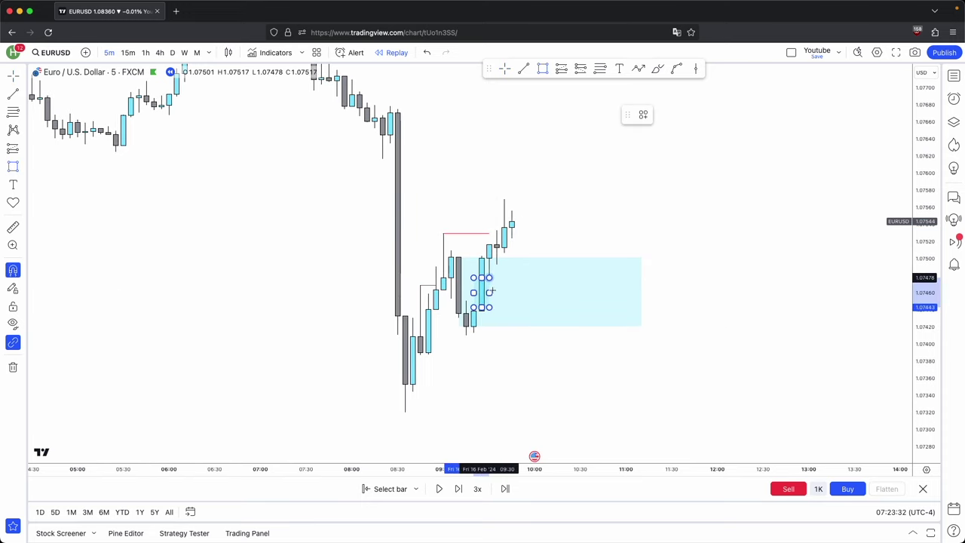
pyautogui.click(490, 277)
pyautogui.moveTo(490, 292); pyautogui.dragTo(618, 302)
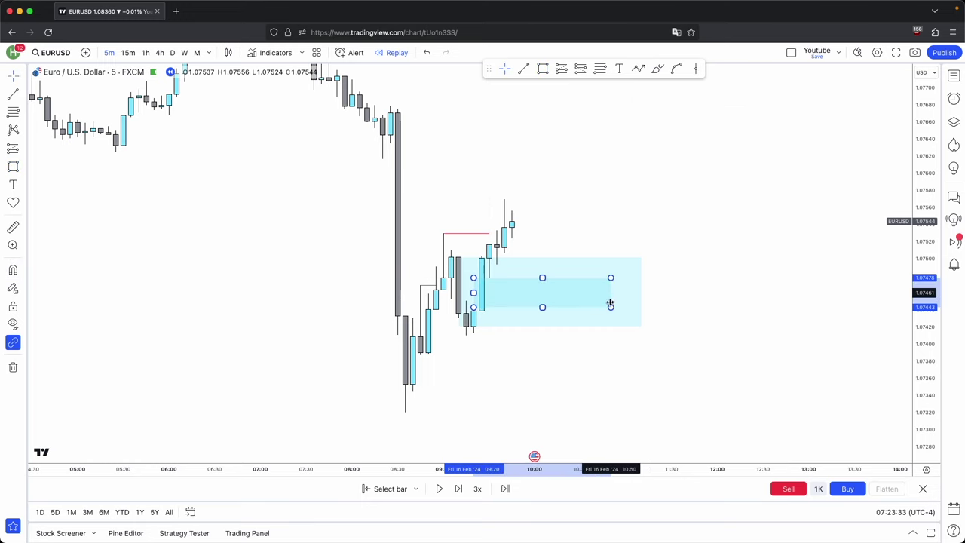
pyautogui.click(595, 190)
pyautogui.moveTo(595, 191); pyautogui.dragTo(584, 183)
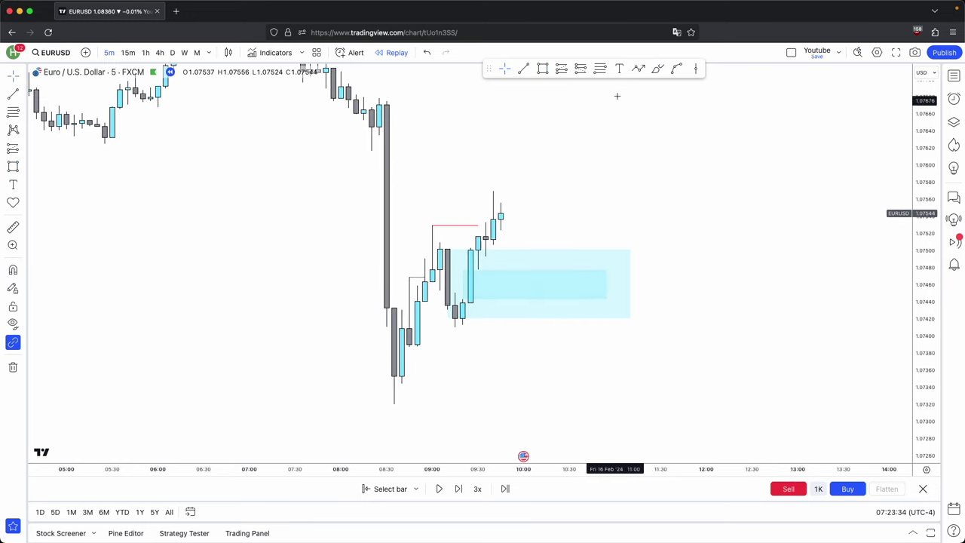
# - Draw a projected price path from the last candle into the inner gap rectangle and back up, and delete it
pyautogui.click(638, 69)
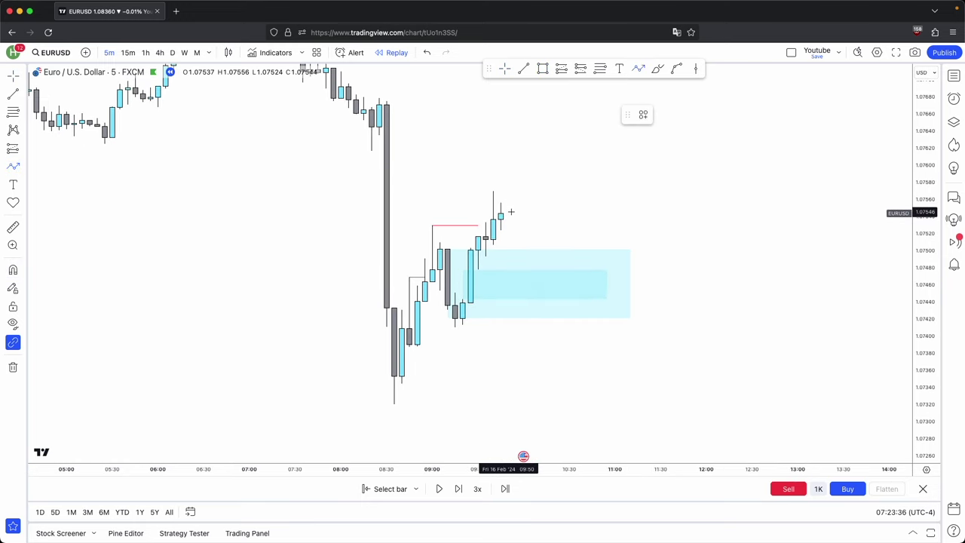
pyautogui.click(547, 283)
pyautogui.click(593, 137)
pyautogui.click(622, 173)
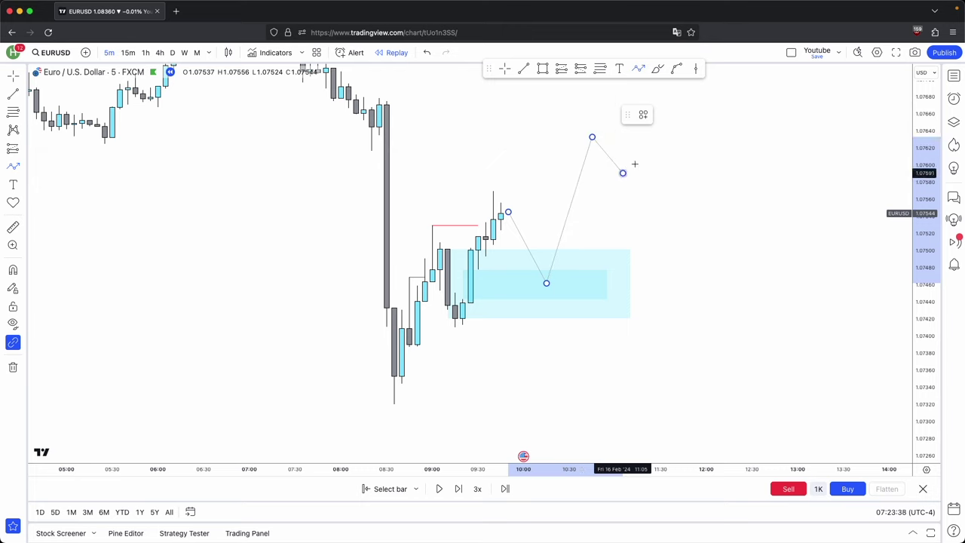
pyautogui.doubleClick(714, 72)
pyautogui.moveTo(736, 104); pyautogui.dragTo(717, 112)
pyautogui.click(636, 219)
pyautogui.click(767, 114)
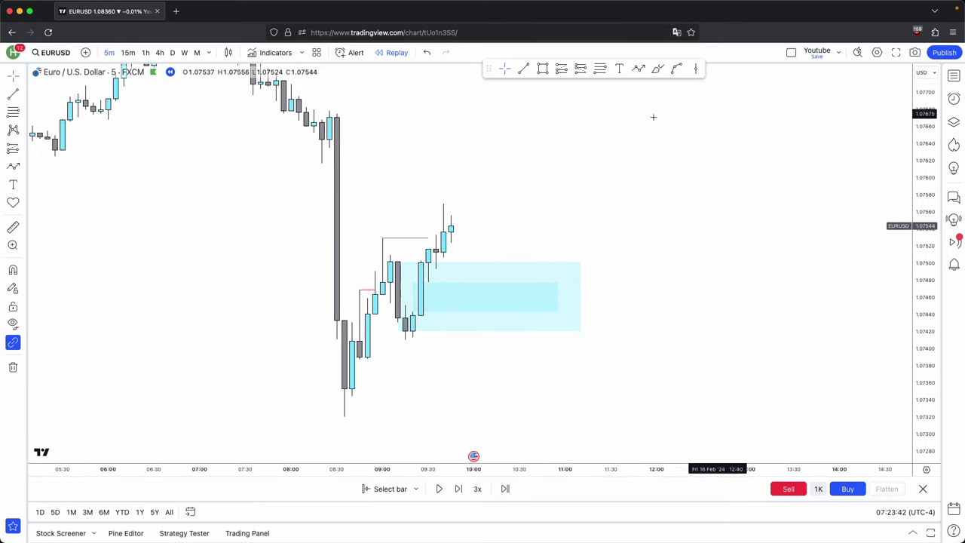
# - Place a long position starting at 10:00 with its entry at 1.07478 and its stop at 1.07409, below the swing low
pyautogui.click(561, 69)
pyautogui.click(504, 242)
pyautogui.moveTo(516, 270); pyautogui.dragTo(485, 309)
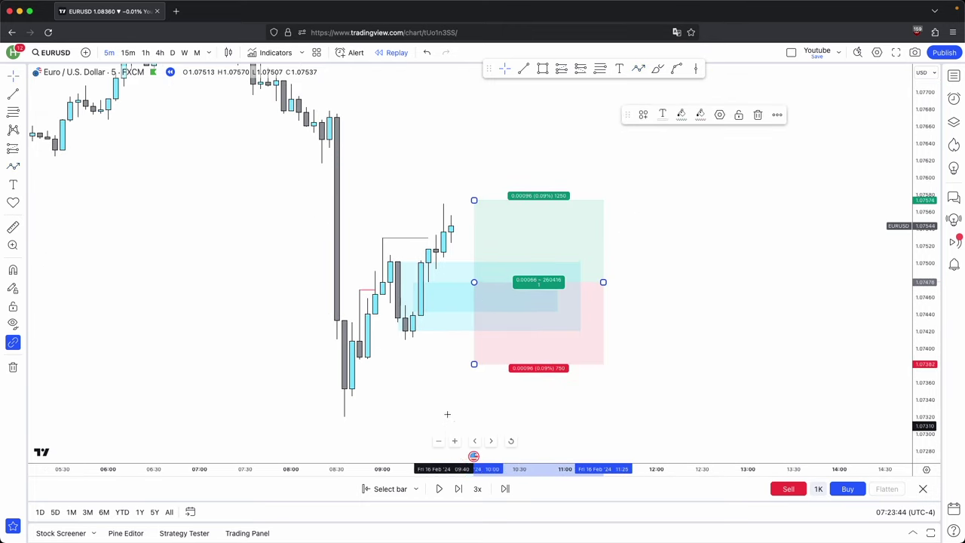
pyautogui.moveTo(475, 364); pyautogui.dragTo(465, 341)
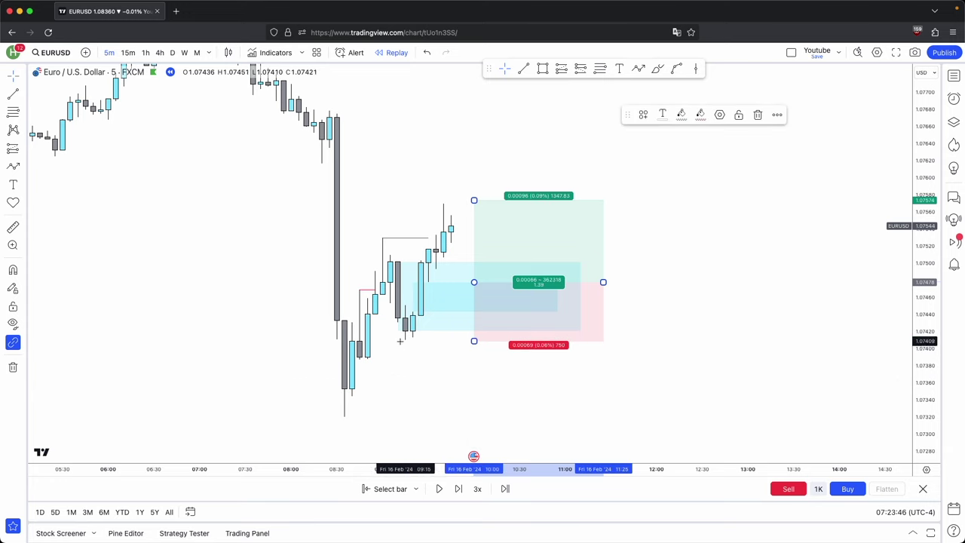
pyautogui.click(419, 347)
# - Set the long position's target to 1.07799 at the level of the earlier swing high
pyautogui.scroll(-5, 654, 416)
pyautogui.click(638, 344)
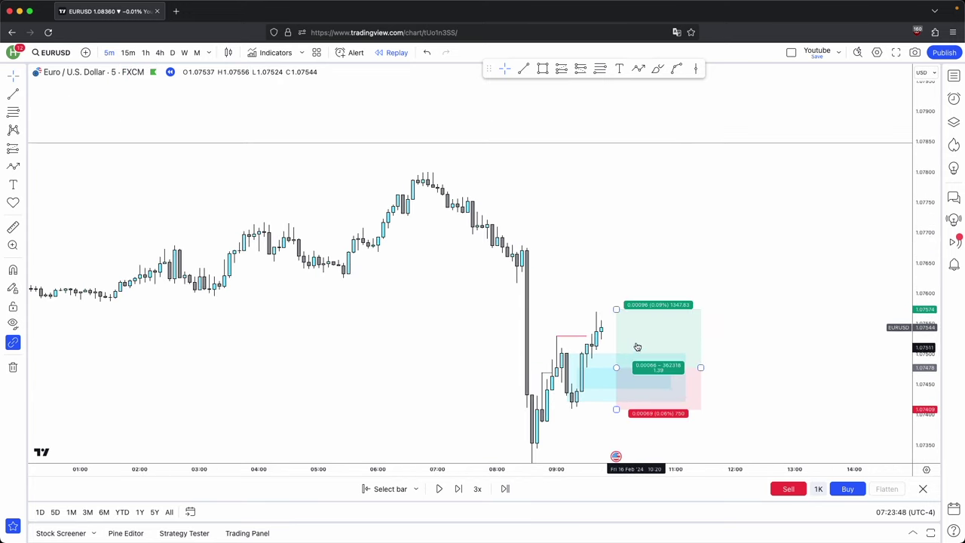
pyautogui.moveTo(616, 302)
pyautogui.mouseDown()
pyautogui.moveTo(601, 142)
pyautogui.moveTo(595, 170)
pyautogui.moveTo(617, 166)
pyautogui.moveTo(616, 142)
pyautogui.moveTo(608, 172)
pyautogui.mouseUp()
# - Draw a trial horizontal line from the swing high near 07:00 at the target level and delete it
pyautogui.click(522, 68)
pyautogui.click(430, 173)
pyautogui.click(596, 172)
pyautogui.click(596, 186)
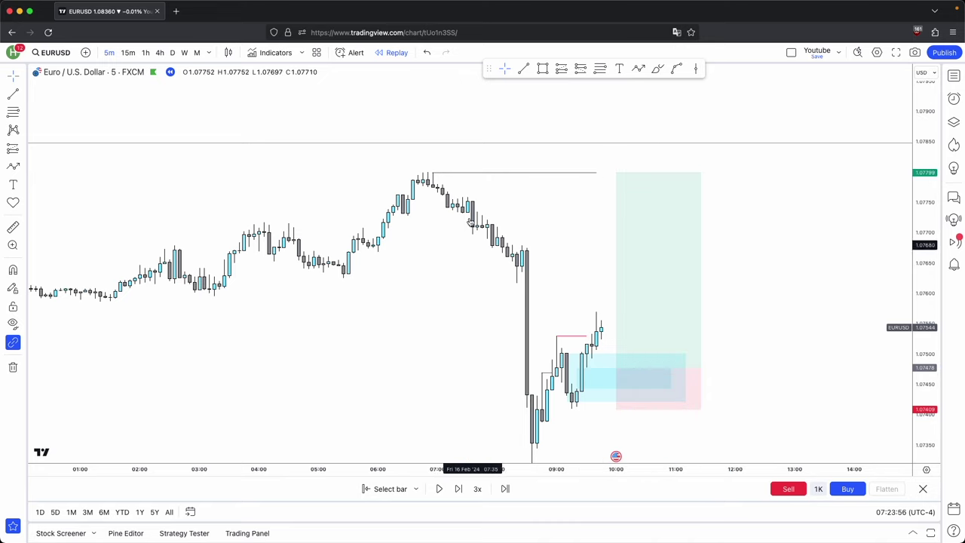
pyautogui.click(595, 173)
pyautogui.press('Delete')
# - Advance the replay candle by candle from 09:45 to about 13:50 to play out the long position
pyautogui.moveTo(789, 348); pyautogui.dragTo(734, 311)
pyautogui.moveTo(933, 329); pyautogui.dragTo(933, 366)
pyautogui.moveTo(797, 367); pyautogui.dragTo(775, 360)
pyautogui.click(456, 488)
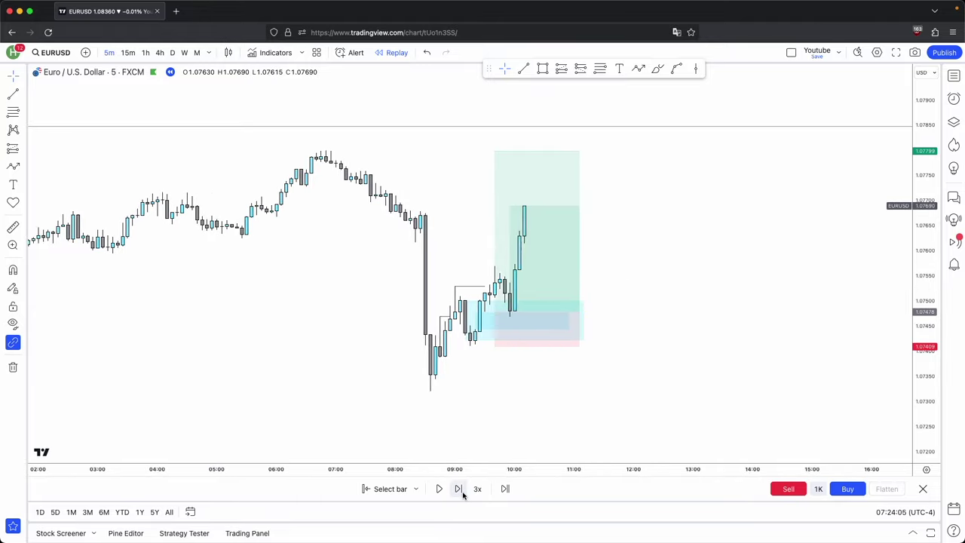
pyautogui.click(456, 488)
pyautogui.click(456, 489)
pyautogui.click(455, 488)
pyautogui.click(455, 488)
pyautogui.click(455, 489)
pyautogui.click(454, 488)
pyautogui.click(455, 488)
pyautogui.click(455, 488)
pyautogui.click(454, 488)
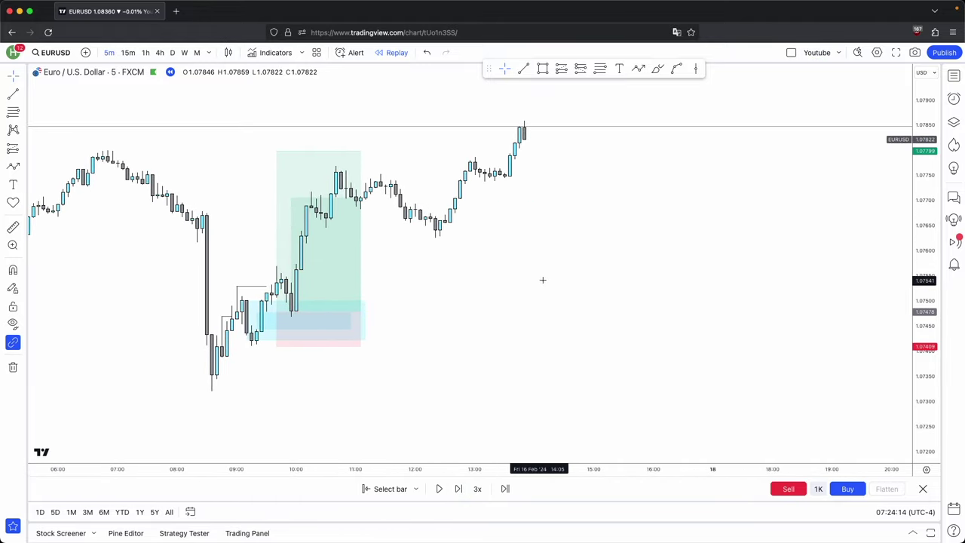
# - Draw a horizontal line at the target level from the swing high at about 06:45 to about 11:20
pyautogui.scroll(-2, 540, 280)
pyautogui.click(523, 69)
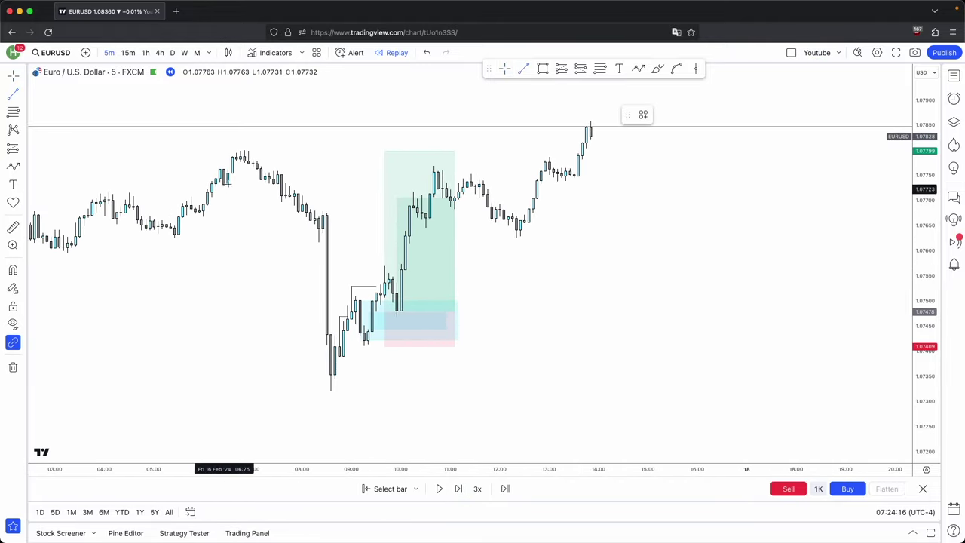
pyautogui.moveTo(240, 151); pyautogui.dragTo(467, 151)
pyautogui.click(602, 257)
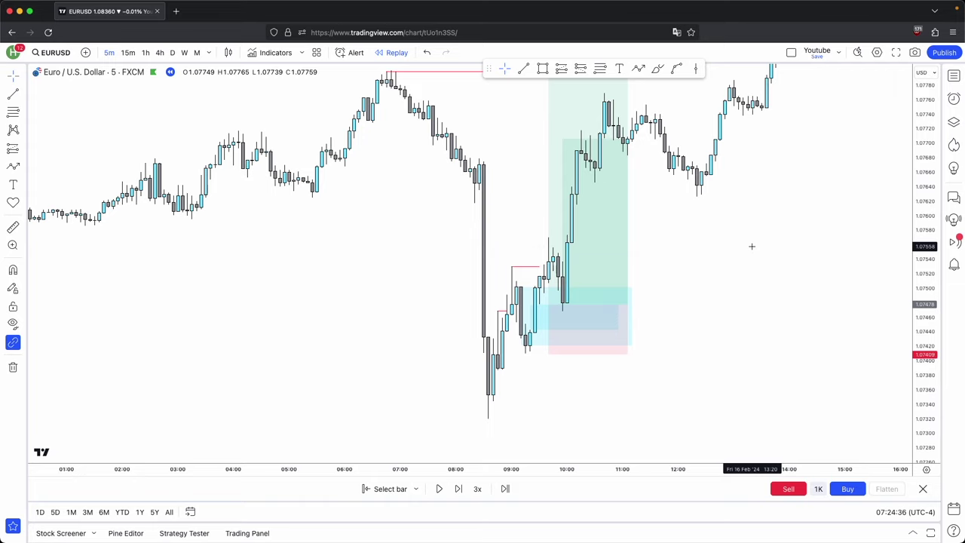
pyautogui.scroll(5, 751, 246)
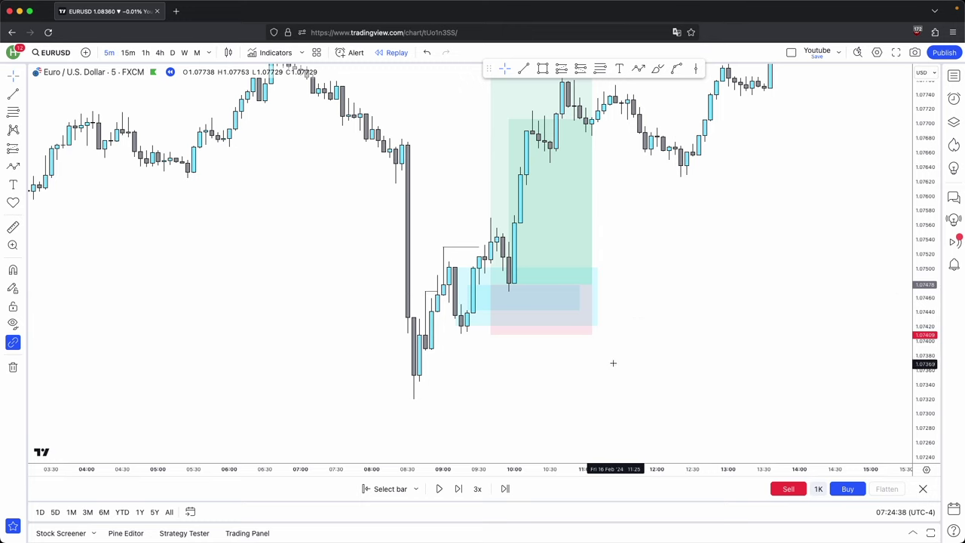
pyautogui.scroll(1, 614, 364)
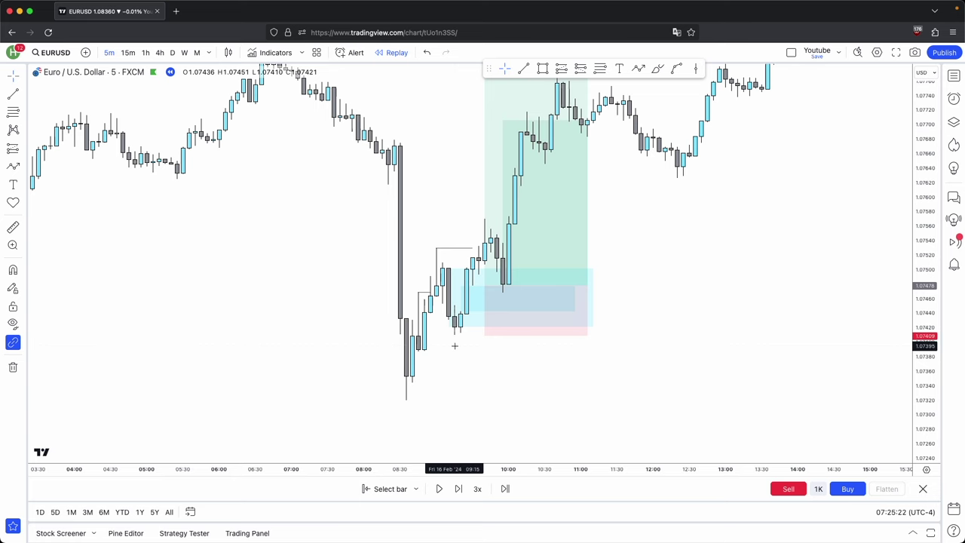
pyautogui.moveTo(457, 345); pyautogui.dragTo(455, 371)
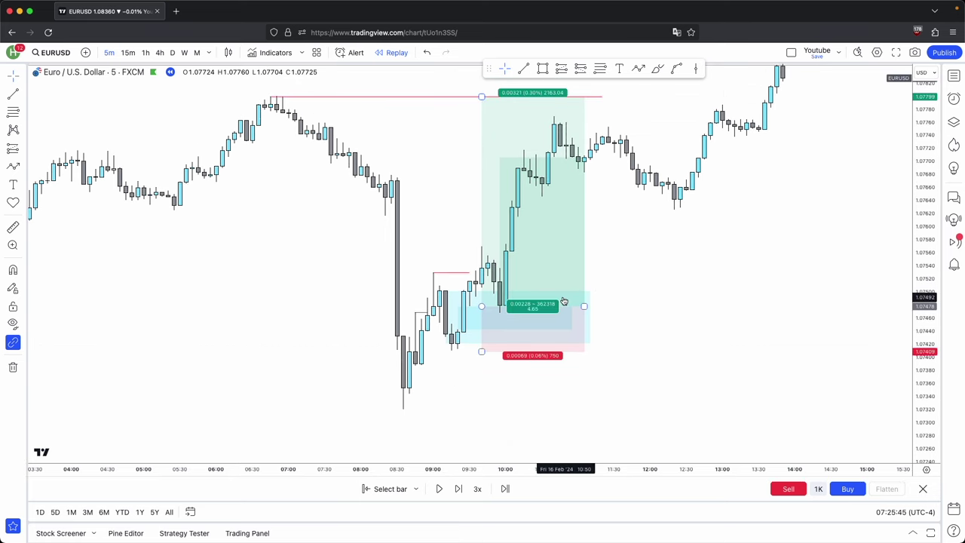
pyautogui.click(445, 373)
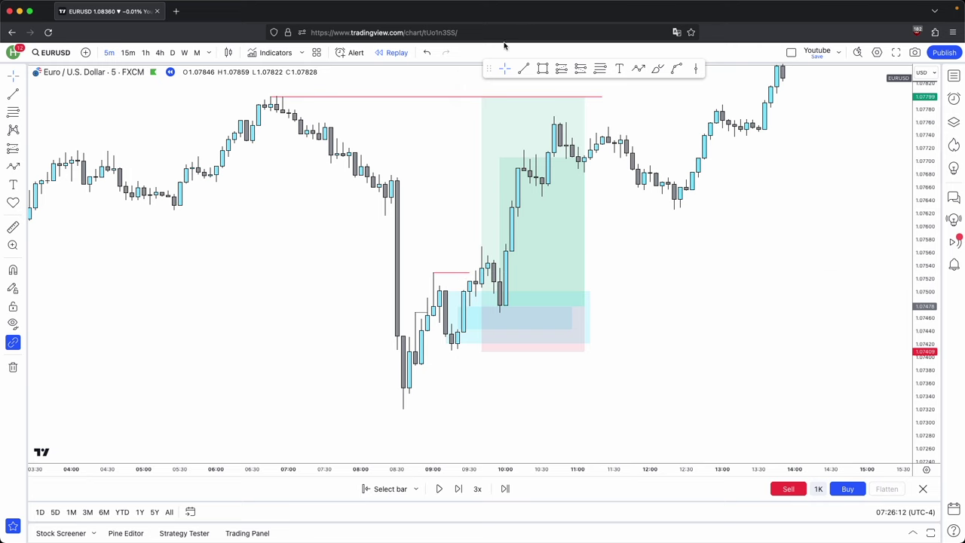
pyautogui.moveTo(436, 146); pyautogui.dragTo(462, 166)
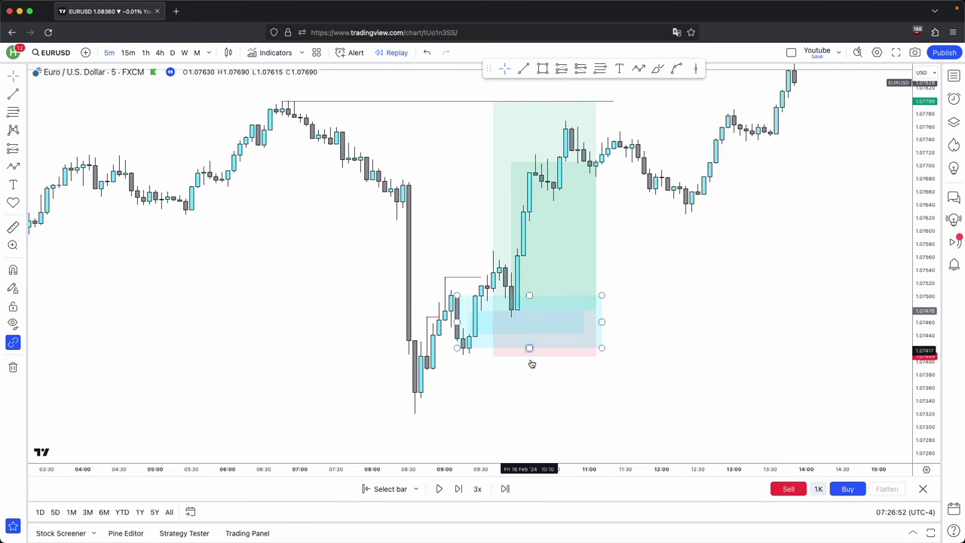
# - Switch the chart to the 4-hour timeframe
pyautogui.write('240')
pyautogui.press('Return')
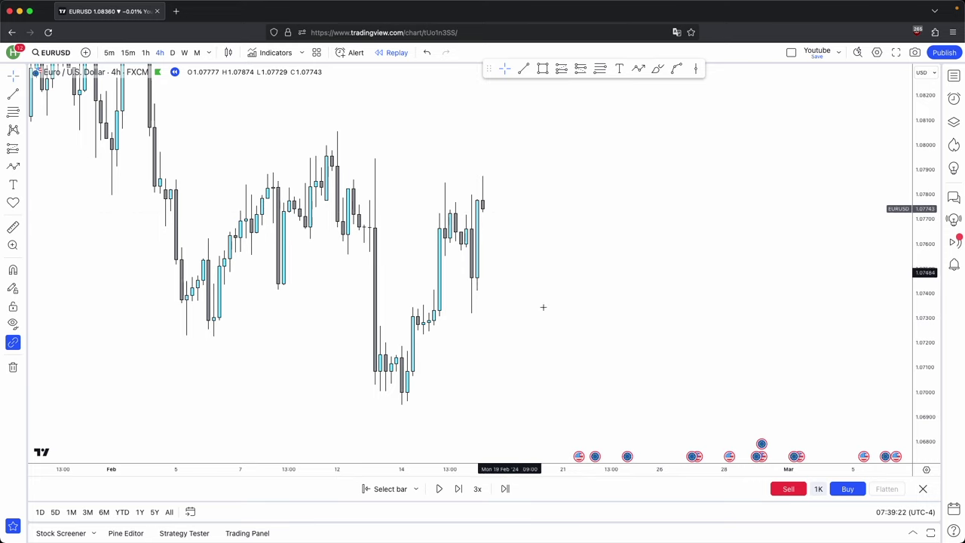
pyautogui.moveTo(563, 313); pyautogui.dragTo(569, 321)
pyautogui.scroll(1, 567, 320)
pyautogui.moveTo(506, 300); pyautogui.dragTo(522, 282)
pyautogui.scroll(1, 517, 274)
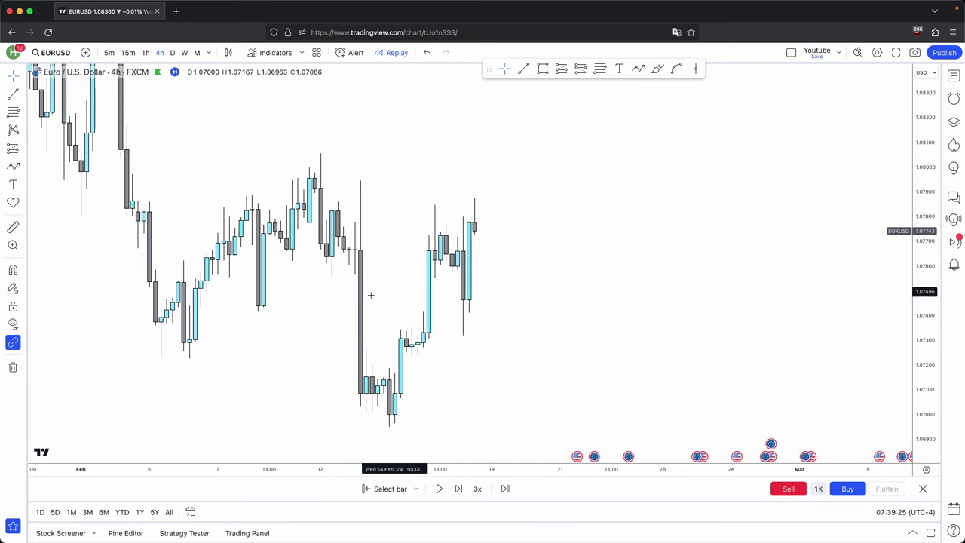
# - Draw a gap rectangle from 1.07660 to 1.07464, starting at the 16 February 05:00 candle and extended to about 23 February
pyautogui.click(543, 69)
pyautogui.click(463, 251)
pyautogui.click(622, 300)
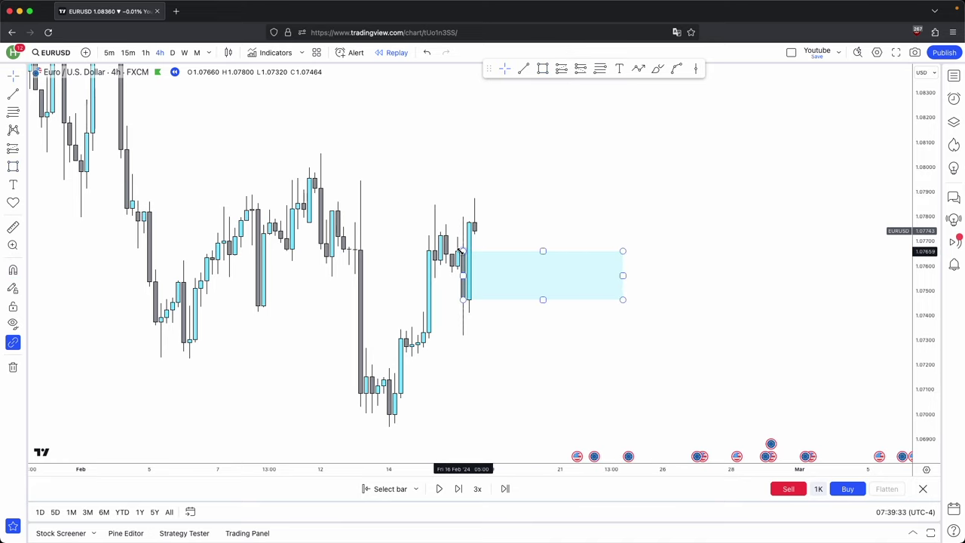
# - Draw a projected price path from the last candle into the gap rectangle near 1.07543 and zigzagging up to about 1.08220
pyautogui.moveTo(504, 226); pyautogui.dragTo(515, 233)
pyautogui.scroll(1, 515, 233)
pyautogui.click(638, 68)
pyautogui.click(483, 232)
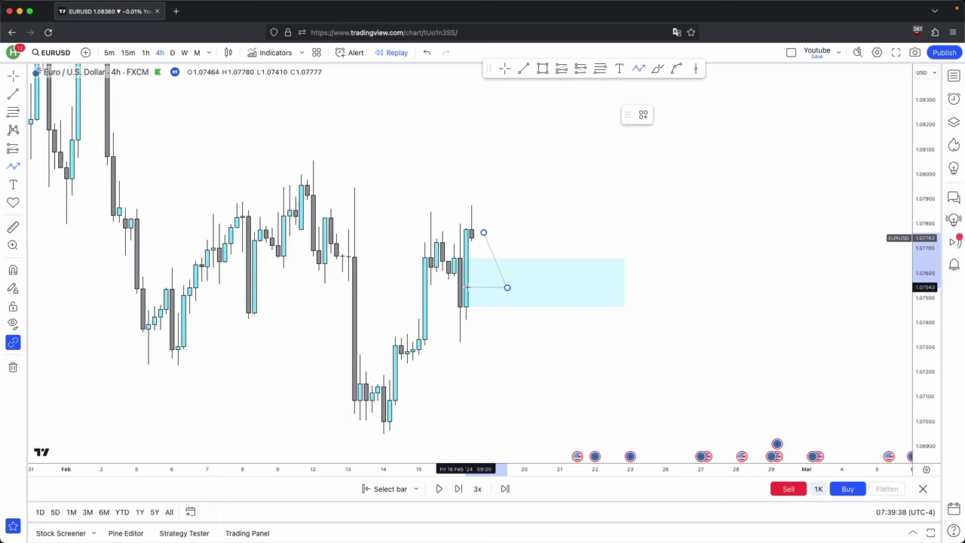
pyautogui.click(547, 141)
pyautogui.click(578, 182)
pyautogui.doubleClick(601, 118)
# - Mark the 12 February high at 1.08055 and the 16 February high at 1.07874 with Buyside LQ lines
pyautogui.click(524, 69)
pyautogui.keyDown('super'); pyautogui.click(314, 147); pyautogui.keyUp('super')
pyautogui.keyDown('shift'); pyautogui.click(496, 176); pyautogui.keyUp('shift')
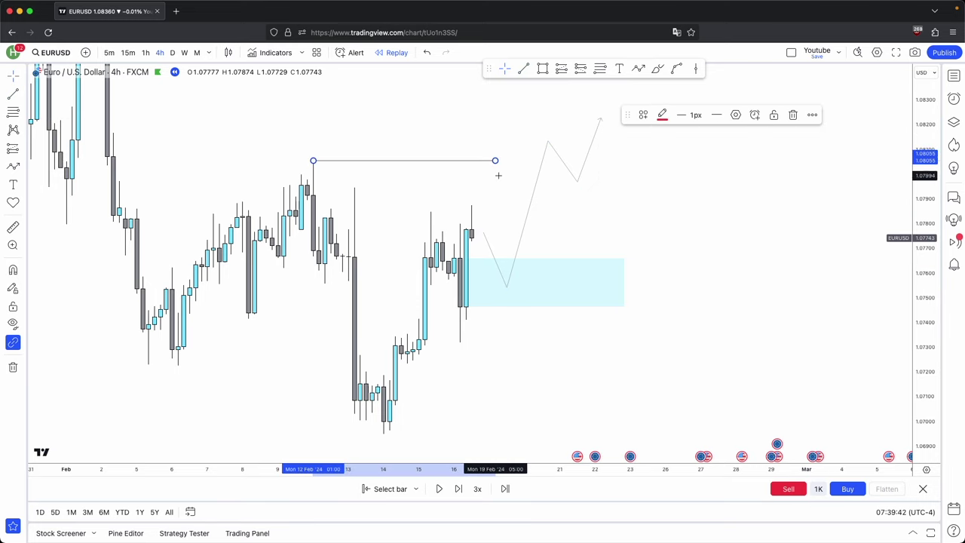
pyautogui.click(643, 115)
pyautogui.click(650, 206)
pyautogui.hotkey('alt', 't')
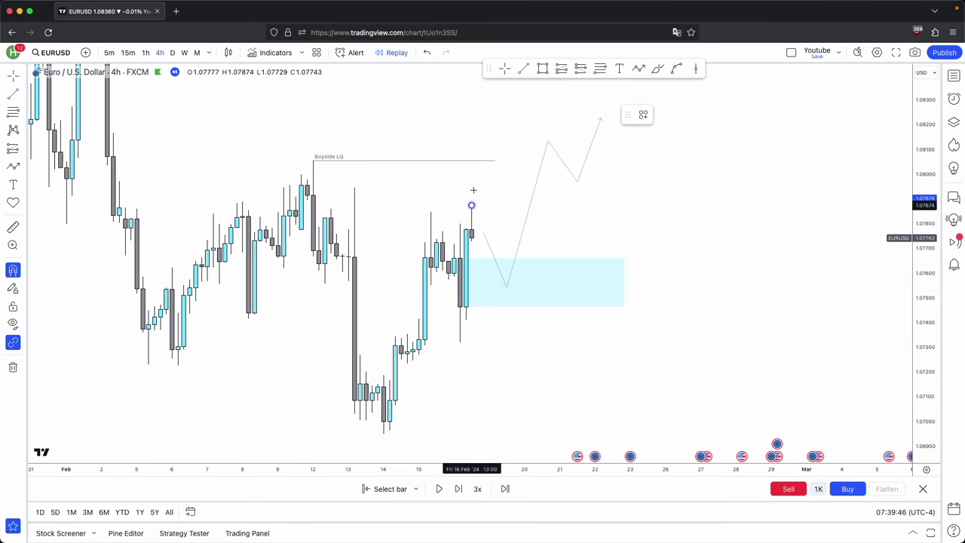
pyautogui.moveTo(474, 191); pyautogui.dragTo(547, 205)
# - Advance the replay five candles to 19 February 09:00 and move the lower Buyside LQ line to the newer high at about 1.07895
pyautogui.click(460, 488)
pyautogui.click(460, 488)
pyautogui.click(460, 488)
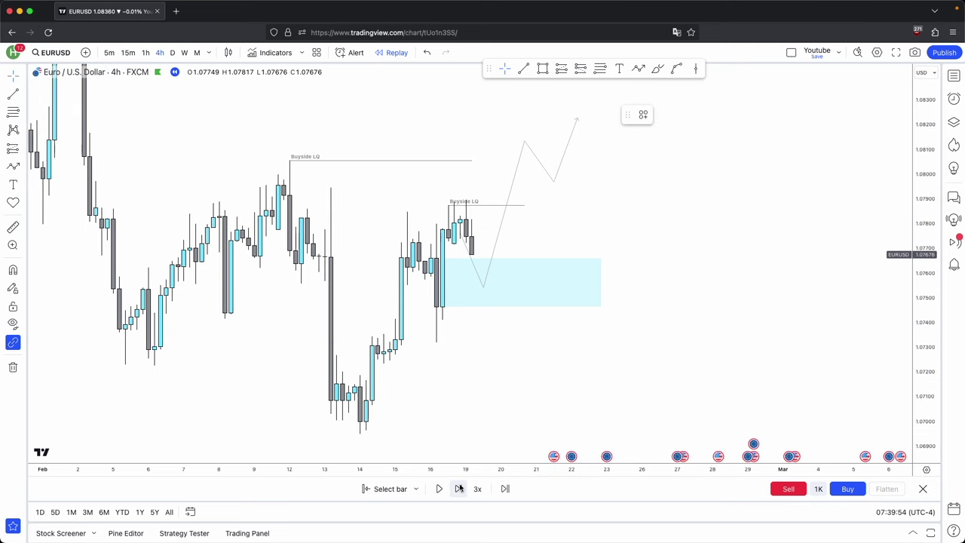
pyautogui.click(459, 488)
pyautogui.moveTo(475, 204); pyautogui.dragTo(476, 207)
pyautogui.click(559, 215)
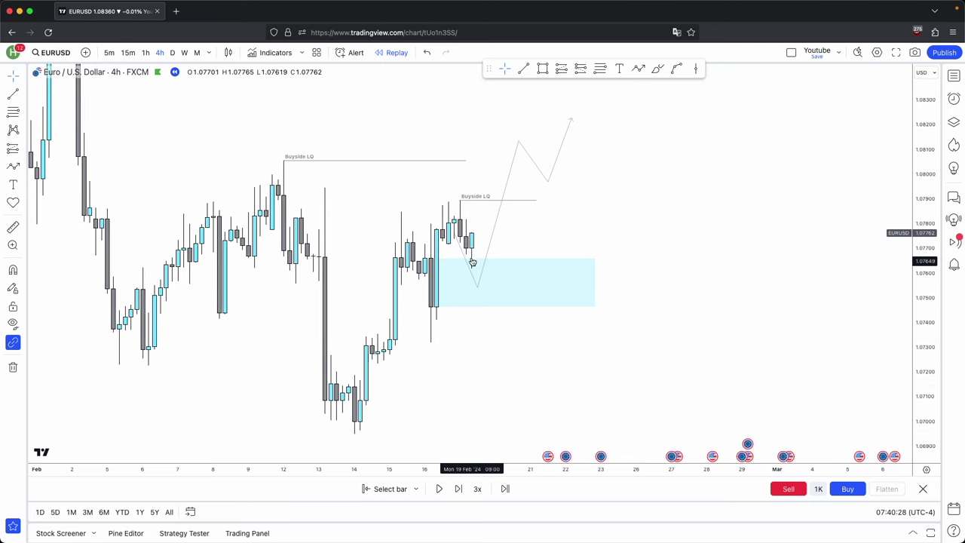
# - Switch the chart to the 5-minute timeframe and restart the replay from about 11:35 on 19 February
pyautogui.click(110, 52)
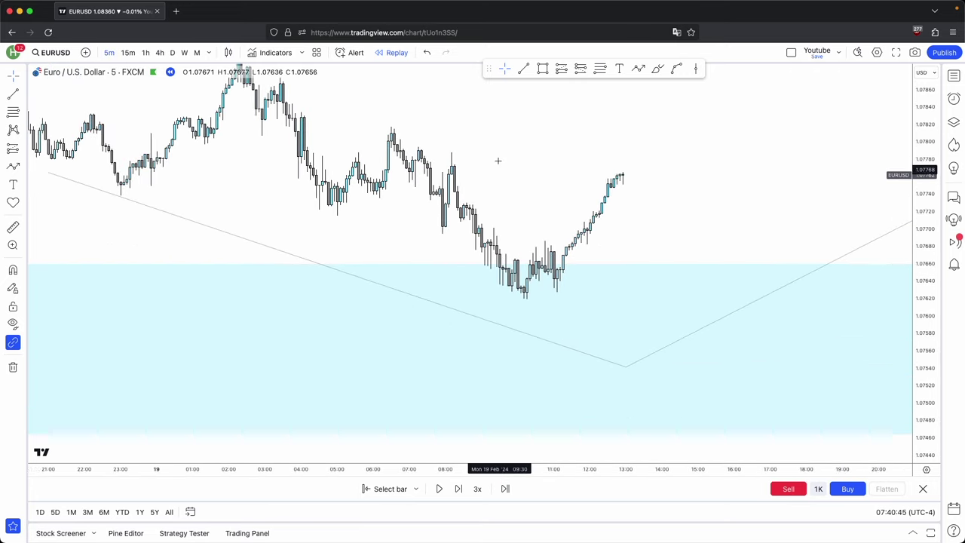
pyautogui.click(393, 486)
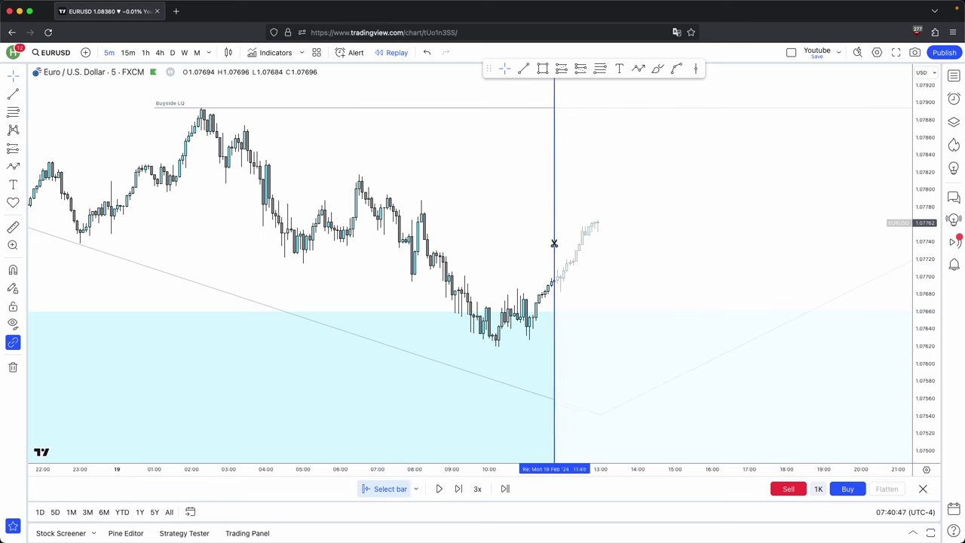
pyautogui.click(553, 243)
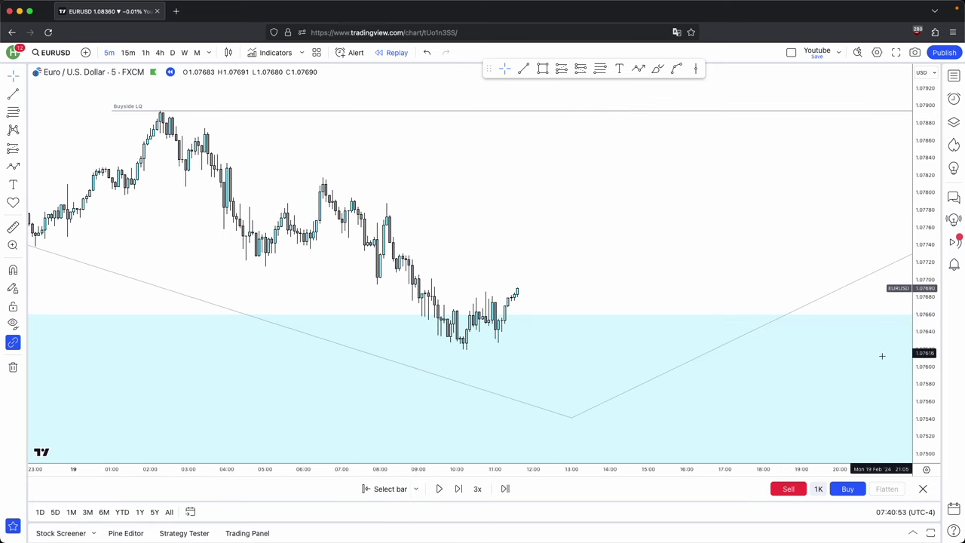
# - Delete the projected price path crossing the gap rectangle
pyautogui.click(709, 387)
pyautogui.click(773, 114)
# - Mark the 09:50 low at 1.07628 with a short line to 10:20 and apply the Sellside LQ template
pyautogui.scroll(2, 473, 301)
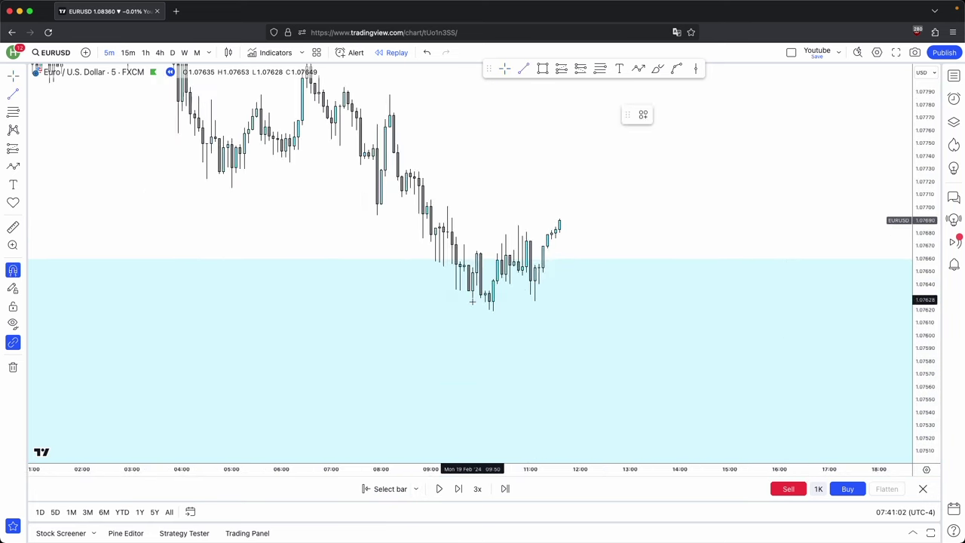
pyautogui.click(643, 114)
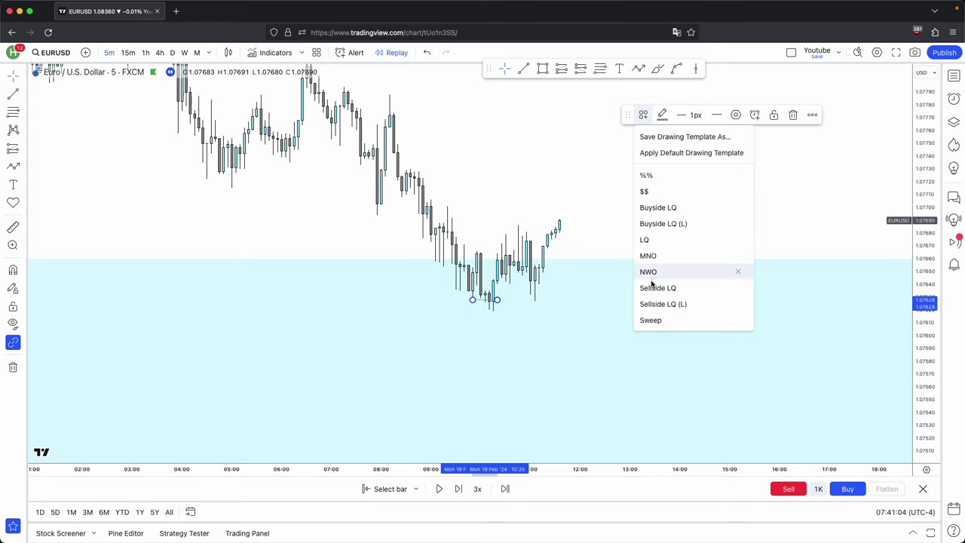
pyautogui.click(653, 287)
# - Draw a red structure-break line from the 09:55 high at 1.07666 to 10:20
pyautogui.scroll(1, 672, 205)
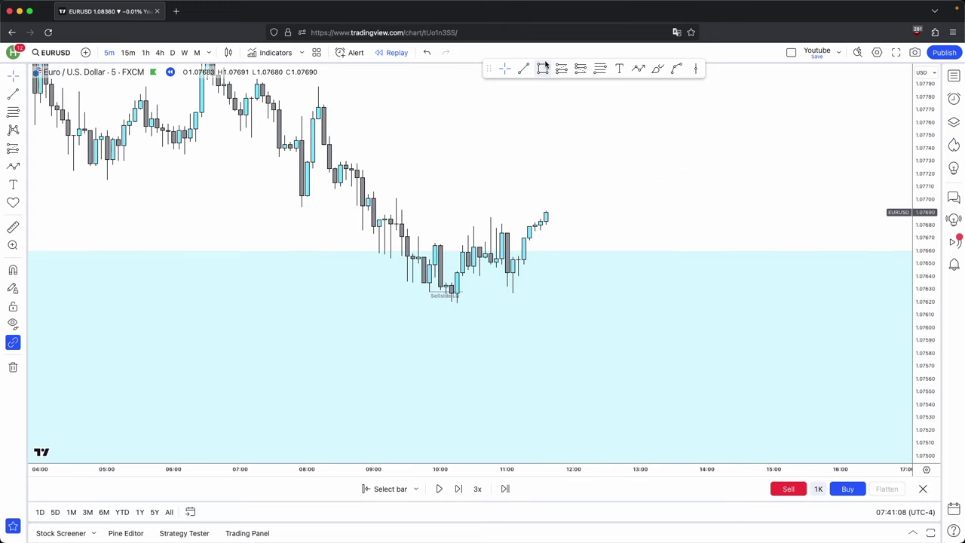
pyautogui.click(434, 243)
pyautogui.click(462, 243)
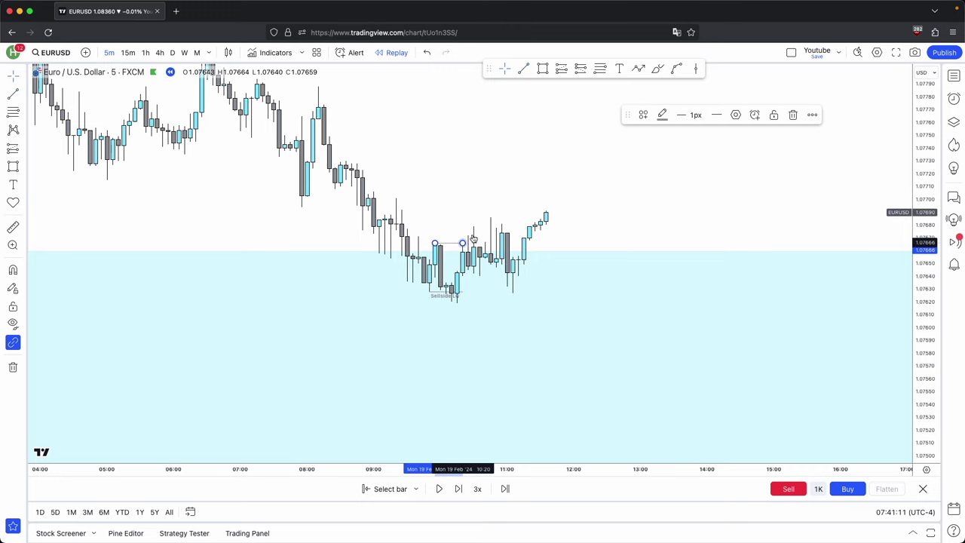
pyautogui.click(661, 114)
pyautogui.click(670, 166)
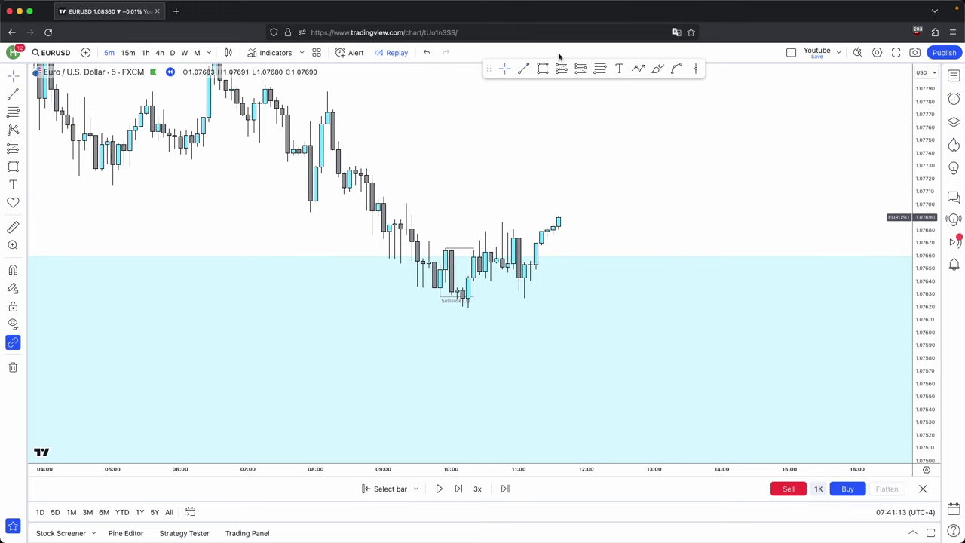
# - Shade the small gap above the Sellside LQ line with a rectangle from about 1.07640 to 1.07635, extending to about 11:10
pyautogui.click(474, 282)
pyautogui.moveTo(457, 287); pyautogui.dragTo(531, 282)
pyautogui.moveTo(578, 243); pyautogui.dragTo(567, 259)
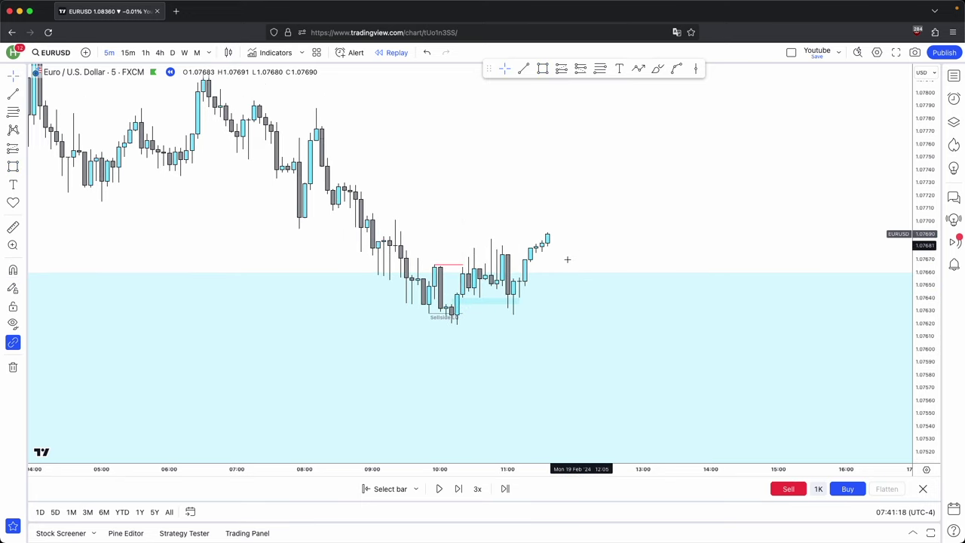
# - Draw a second structure-break line from the 10:45 high at 1.07686 to about 11:25
pyautogui.click(520, 72)
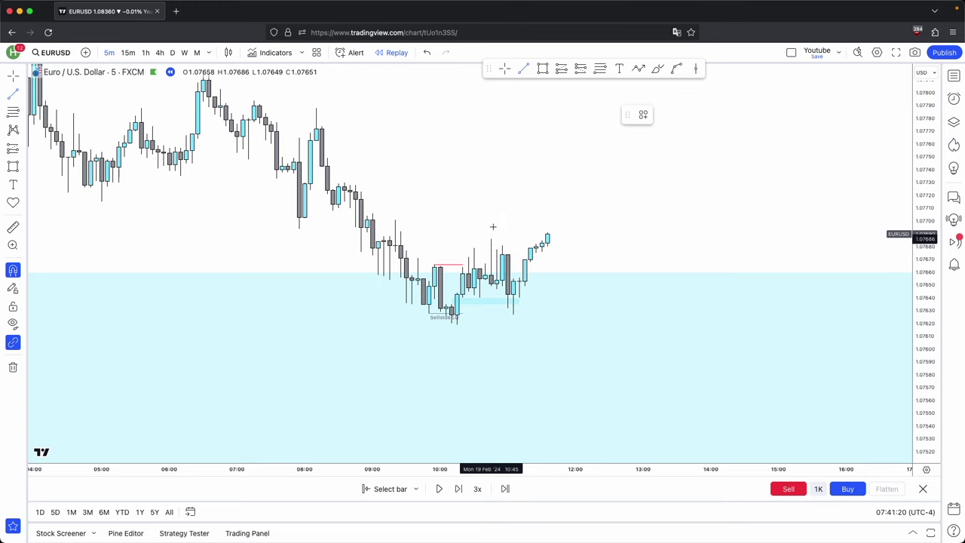
pyautogui.keyDown('super'); pyautogui.click(491, 239); pyautogui.keyUp('super')
pyautogui.keyDown('shift'); pyautogui.click(536, 239); pyautogui.keyUp('shift')
pyautogui.moveTo(931, 324); pyautogui.dragTo(930, 292)
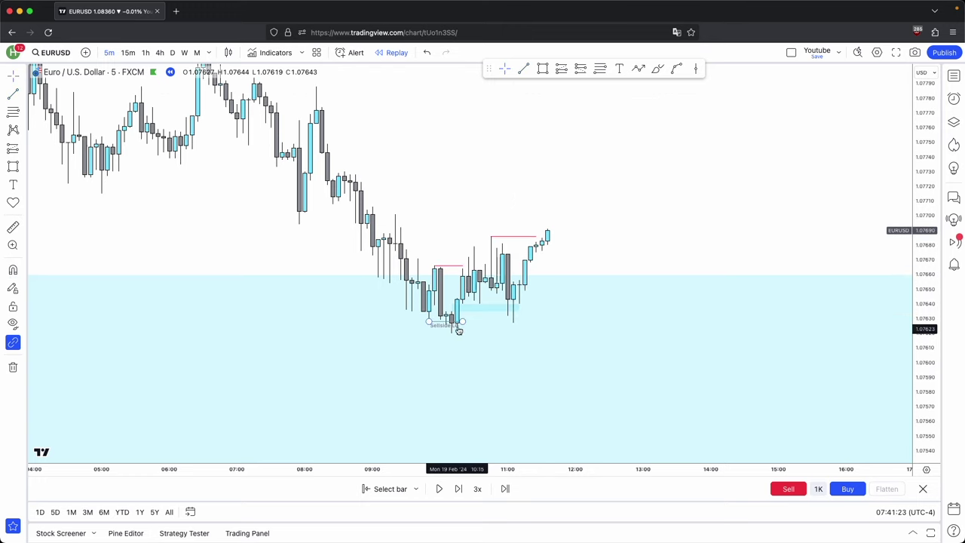
# - Shade the gap beneath the second structure break with a rectangle from about 1.07673 to 1.07643, extending to about 13:05
pyautogui.click(542, 67)
pyautogui.moveTo(507, 255)
pyautogui.mouseDown()
pyautogui.moveTo(507, 299)
pyautogui.moveTo(648, 277)
pyautogui.mouseUp()
pyautogui.click(569, 142)
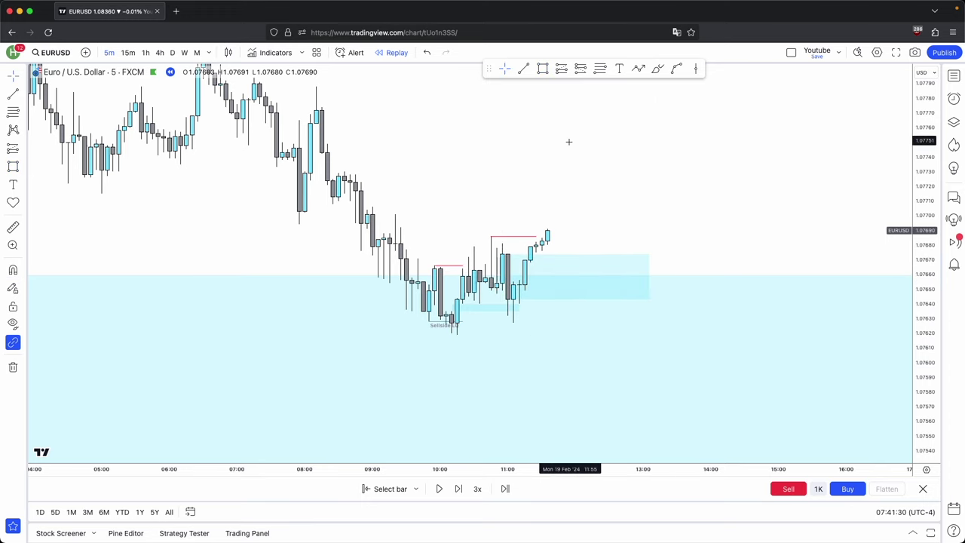
# - Advance the 5-minute replay candle by candle to about 11:50 on 19 February
pyautogui.click(459, 488)
pyautogui.click(459, 487)
pyautogui.click(459, 487)
# - Place a long position from 11:40 with entry at 1.07689 and stop loss at 1.07643, below the gap rectangle
pyautogui.click(542, 68)
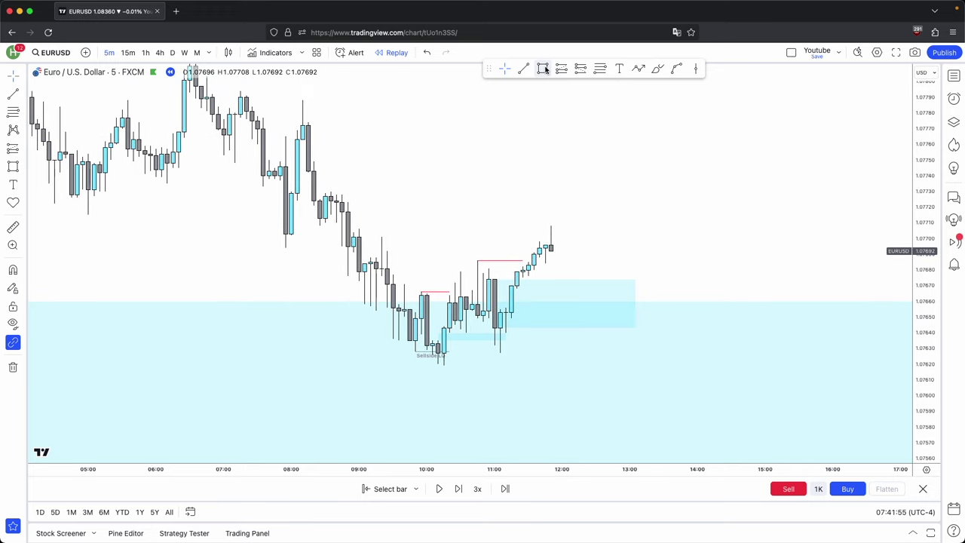
pyautogui.click(552, 262)
pyautogui.moveTo(571, 263); pyautogui.dragTo(598, 269)
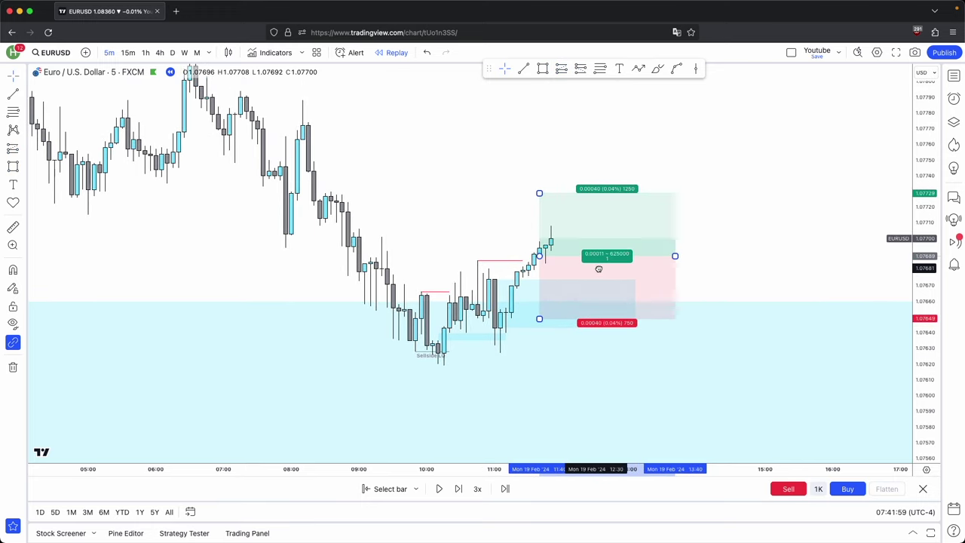
pyautogui.moveTo(539, 318); pyautogui.dragTo(541, 328)
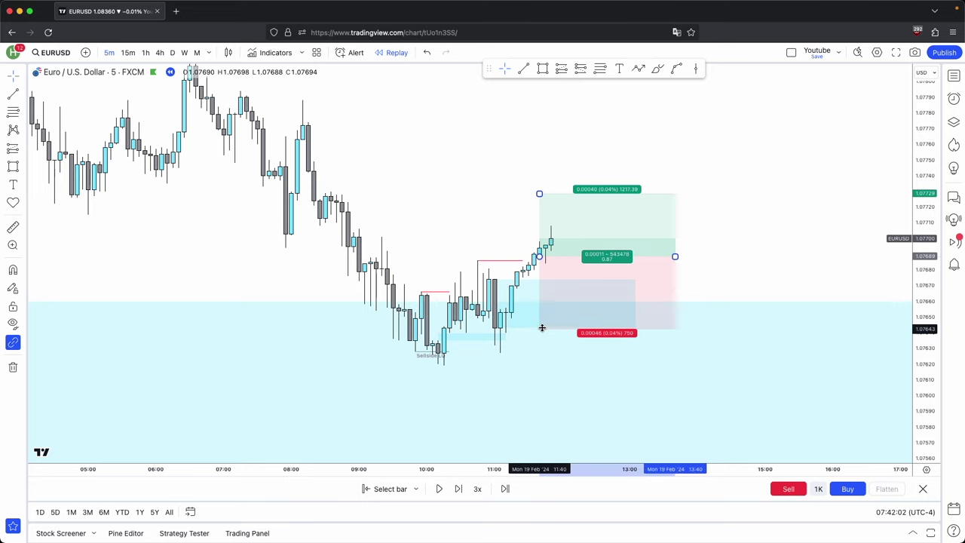
pyautogui.scroll(-5, 495, 183)
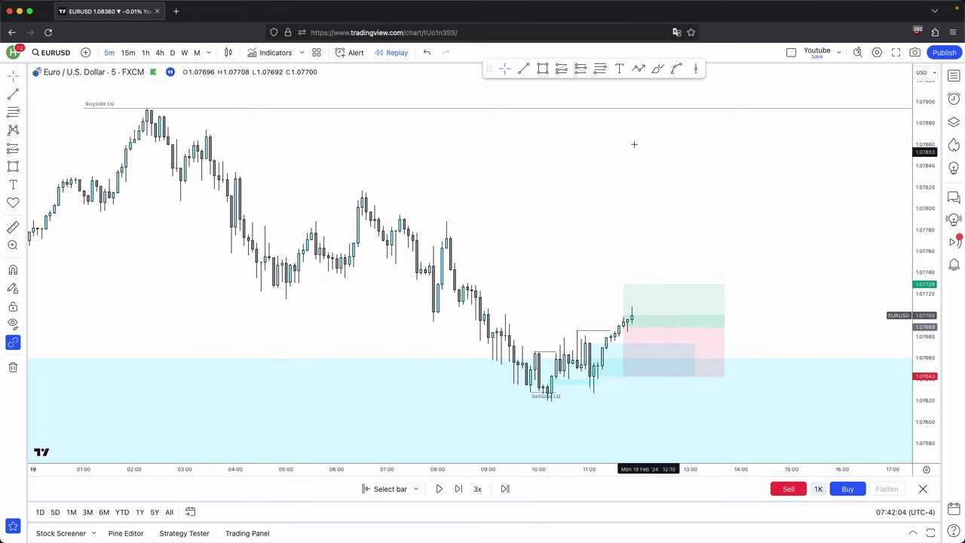
# - Connect the 06:30 high at 1.07817 and the 08:10 high at 1.07788 with a sloping line using the Buyside LQ template
pyautogui.scroll(-2, 634, 144)
pyautogui.click(523, 68)
pyautogui.click(399, 198)
pyautogui.click(468, 220)
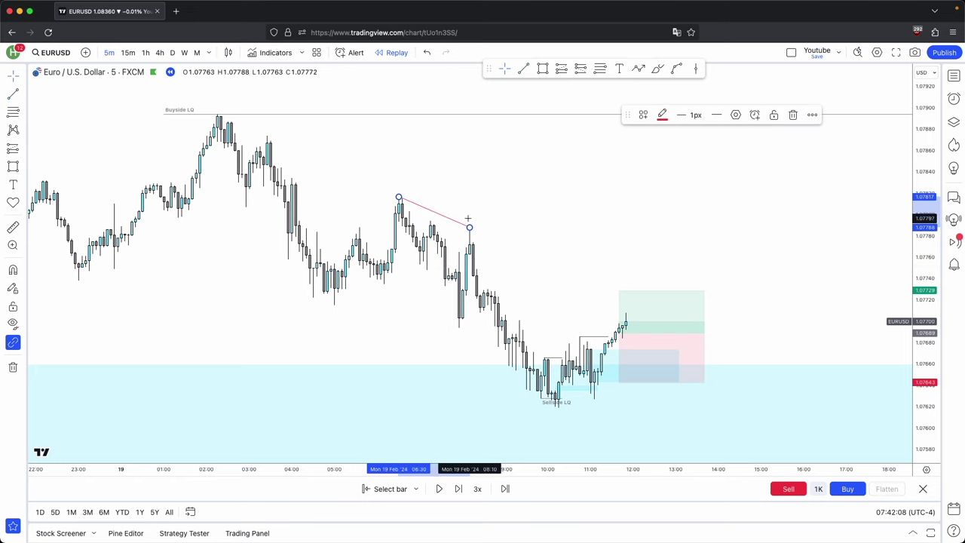
pyautogui.click(643, 115)
pyautogui.click(665, 224)
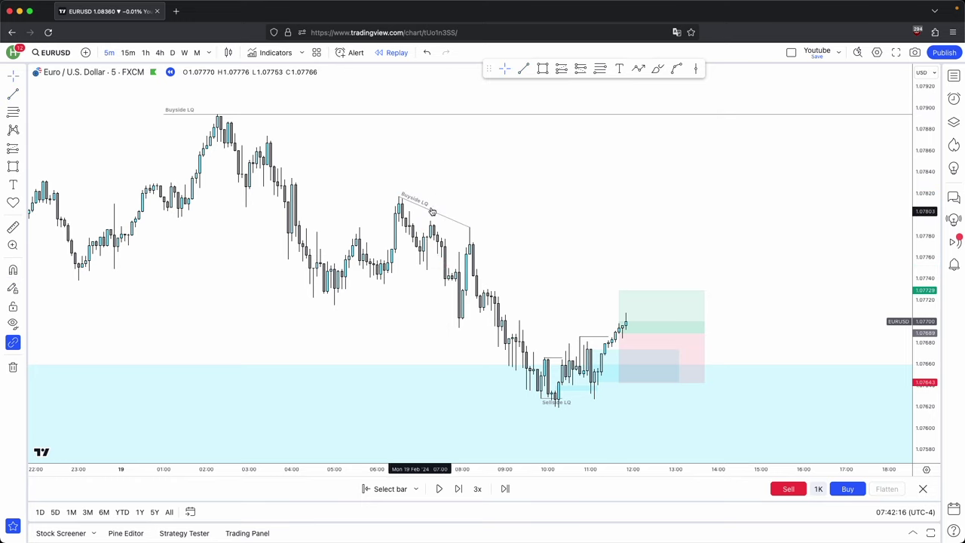
# - Raise the long position's target to the 06:30 high at 1.07817
pyautogui.moveTo(620, 291); pyautogui.dragTo(612, 198)
pyautogui.moveTo(500, 213); pyautogui.dragTo(478, 228)
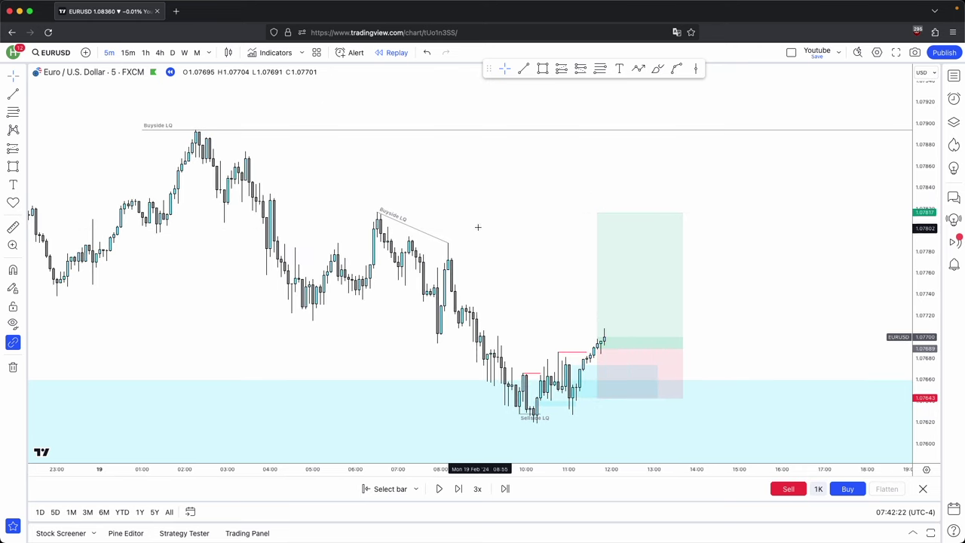
pyautogui.scroll(-1, 478, 218)
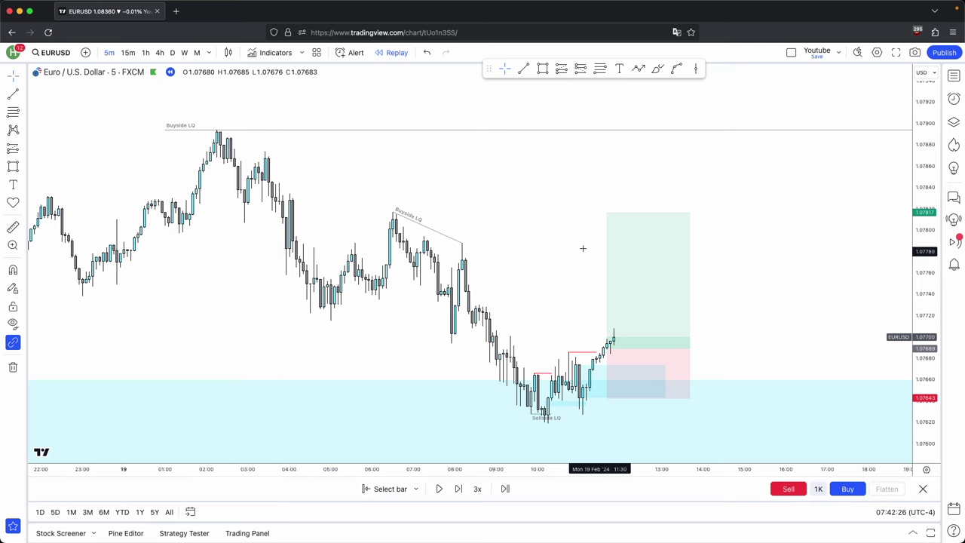
pyautogui.scroll(-1, 596, 245)
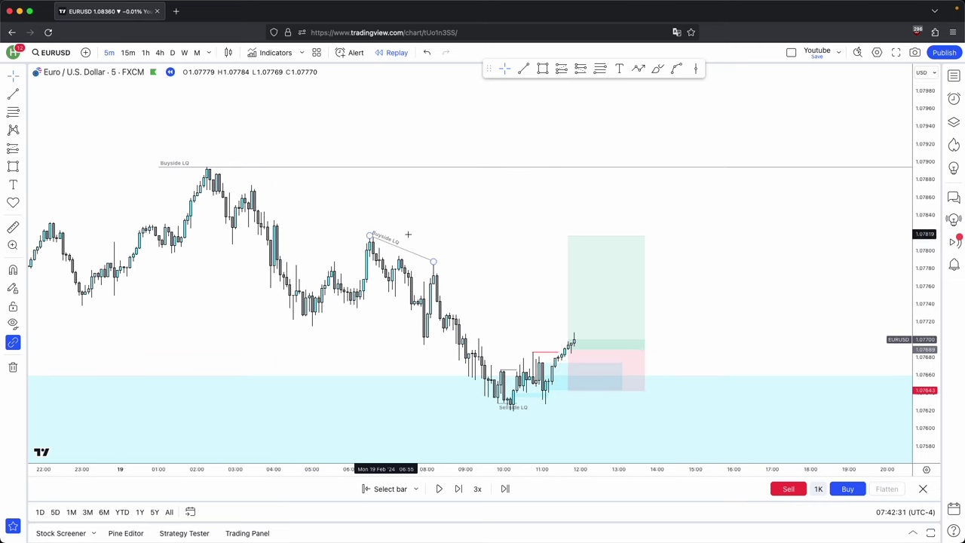
# - Try extending the long position's target to the upper Buyside LQ line at 1.07894
pyautogui.click(568, 236)
pyautogui.moveTo(567, 236); pyautogui.dragTo(556, 169)
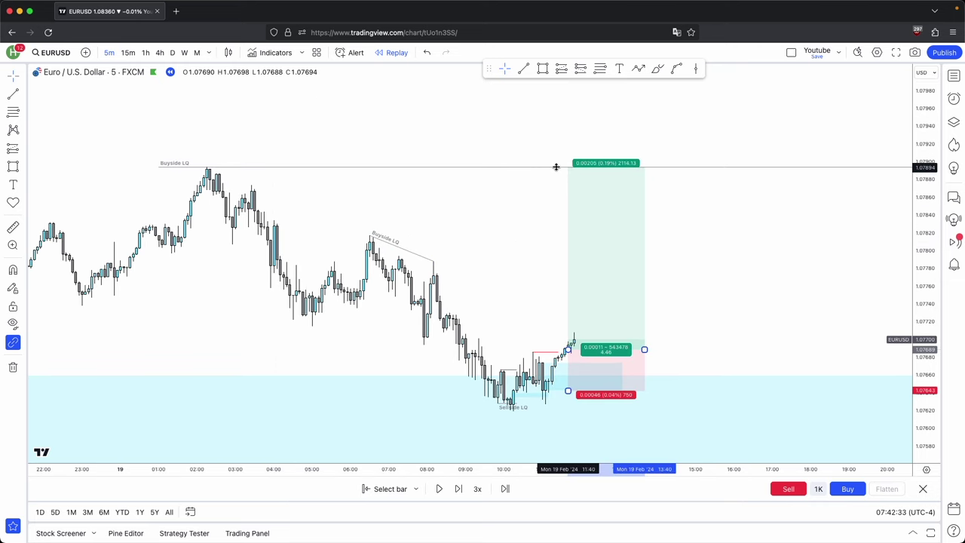
pyautogui.click(532, 196)
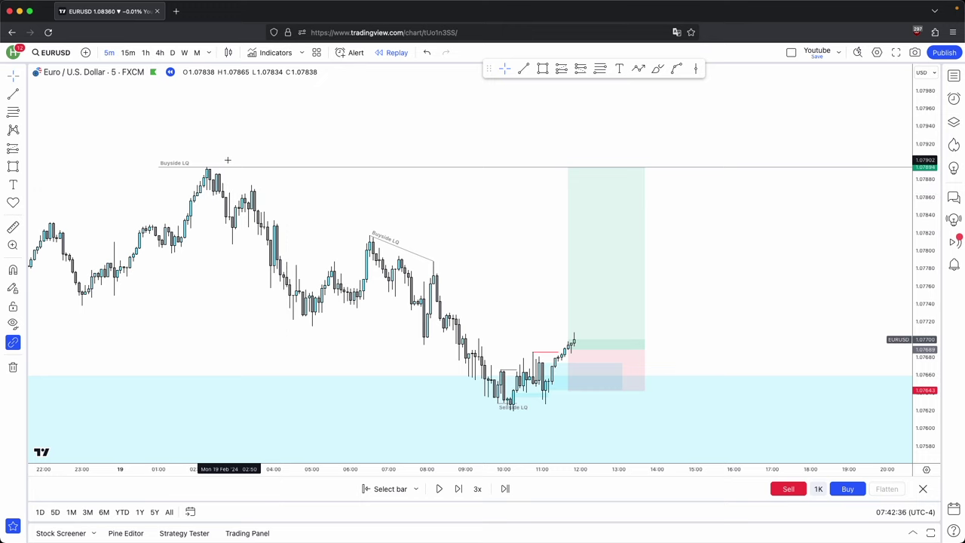
# - Play the long trade out by advancing the 5-minute replay past 14:15 on 19 February
pyautogui.click(456, 489)
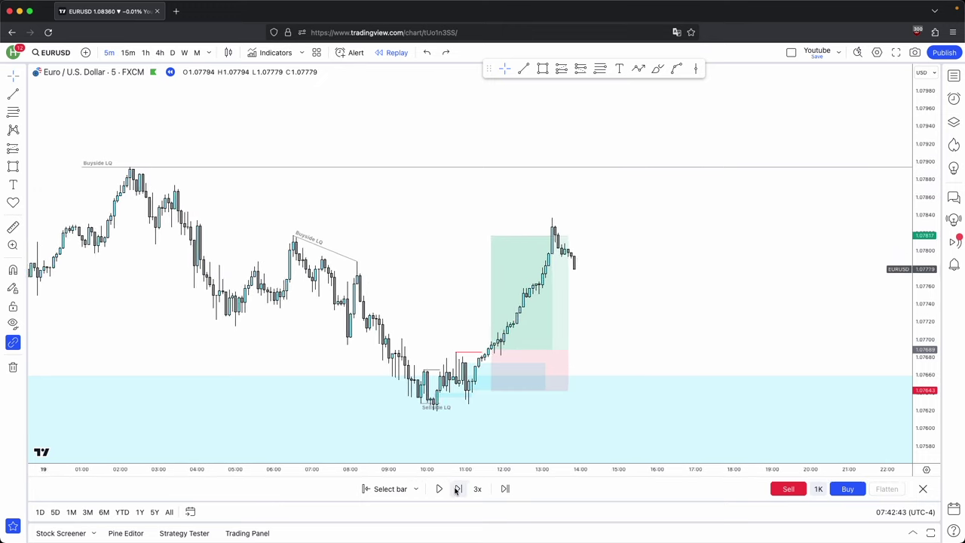
pyautogui.click(456, 489)
pyautogui.click(459, 488)
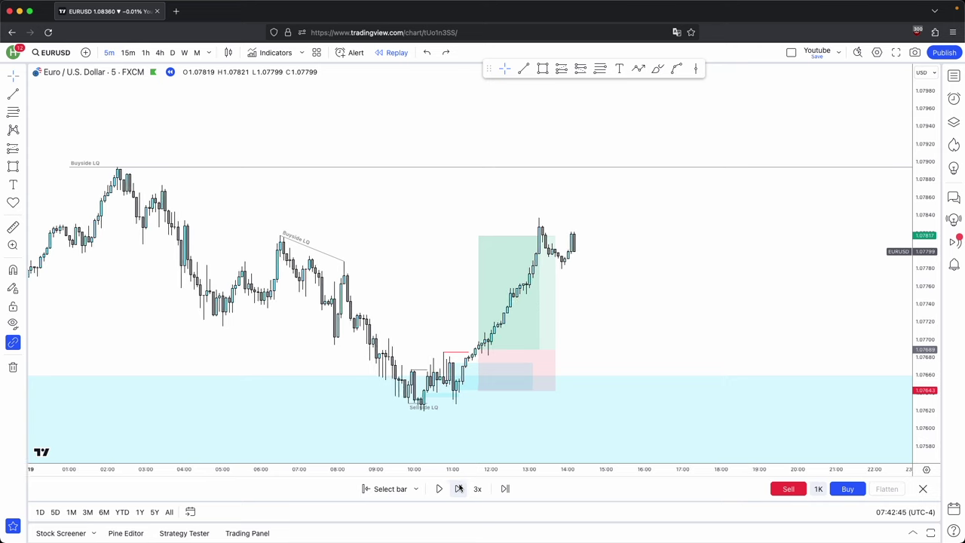
pyautogui.click(506, 257)
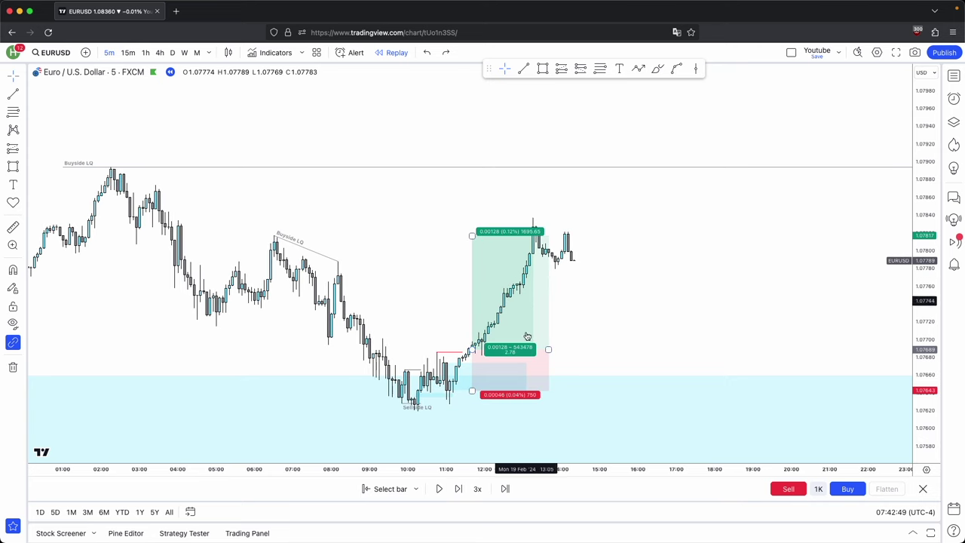
pyautogui.click(458, 488)
pyautogui.click(457, 488)
pyautogui.click(458, 488)
# - Switch the chart to the 15-minute timeframe and advance the replay to the 21:15 candle on 19 February
pyautogui.scroll(-2, 416, 301)
pyautogui.click(128, 53)
pyautogui.moveTo(936, 328); pyautogui.dragTo(936, 366)
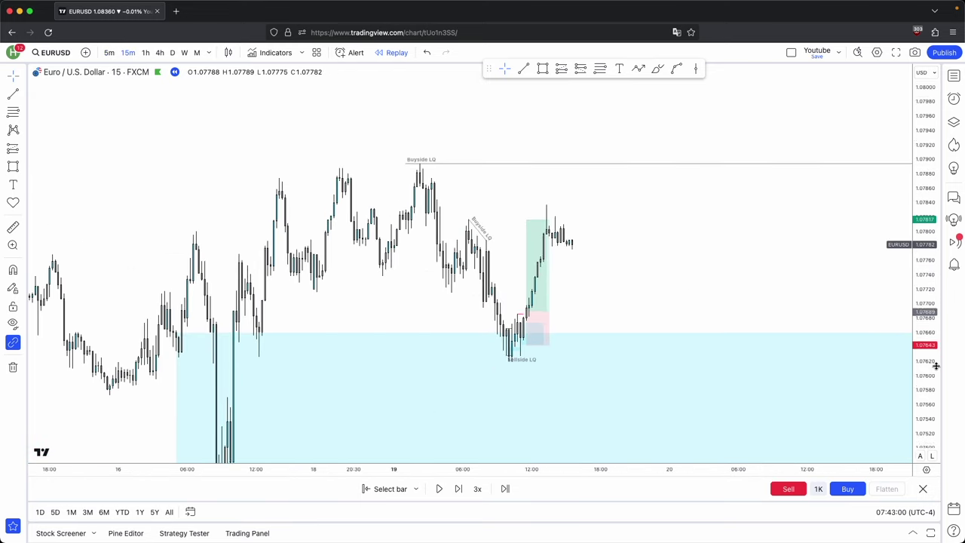
pyautogui.click(458, 489)
pyautogui.click(459, 489)
pyautogui.click(458, 489)
pyautogui.click(458, 489)
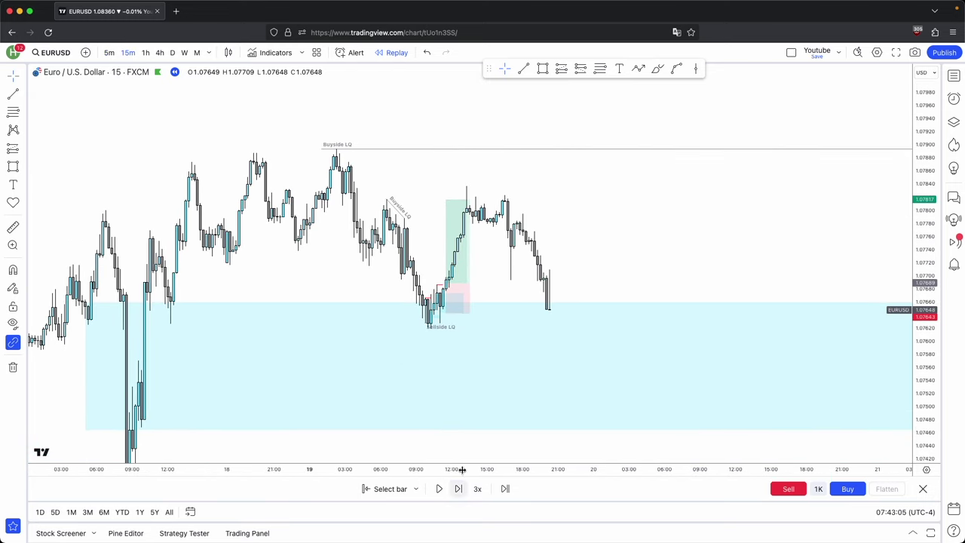
pyautogui.click(457, 489)
pyautogui.click(458, 488)
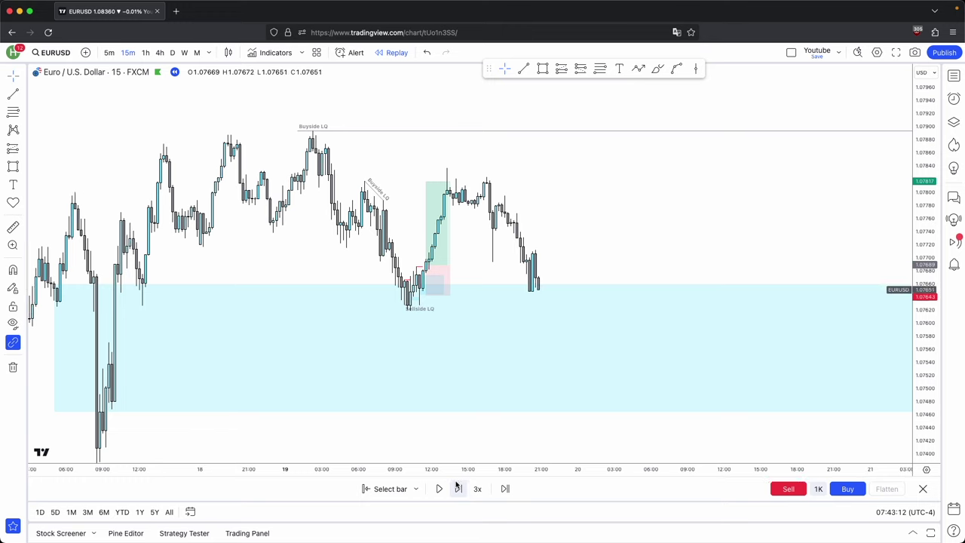
pyautogui.click(457, 489)
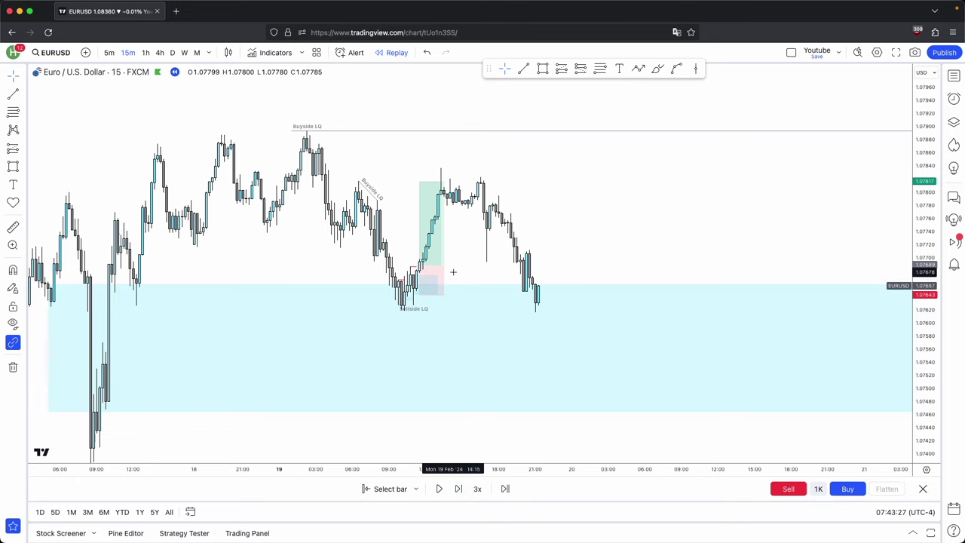
# - Delete all drawings of the finished long trade and switch the chart to the 4-hour timeframe
pyautogui.moveTo(468, 326); pyautogui.dragTo(340, 172)
pyautogui.press('Delete')
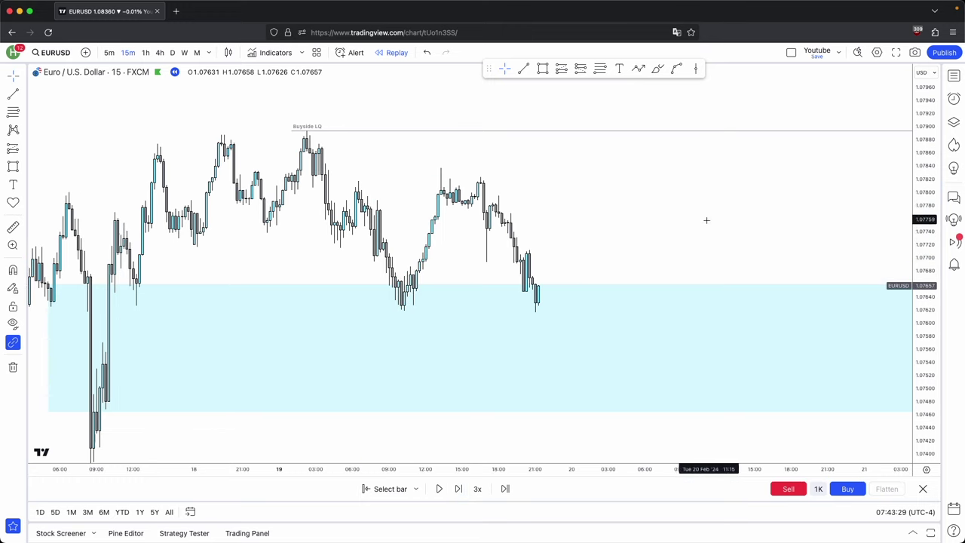
pyautogui.click(159, 53)
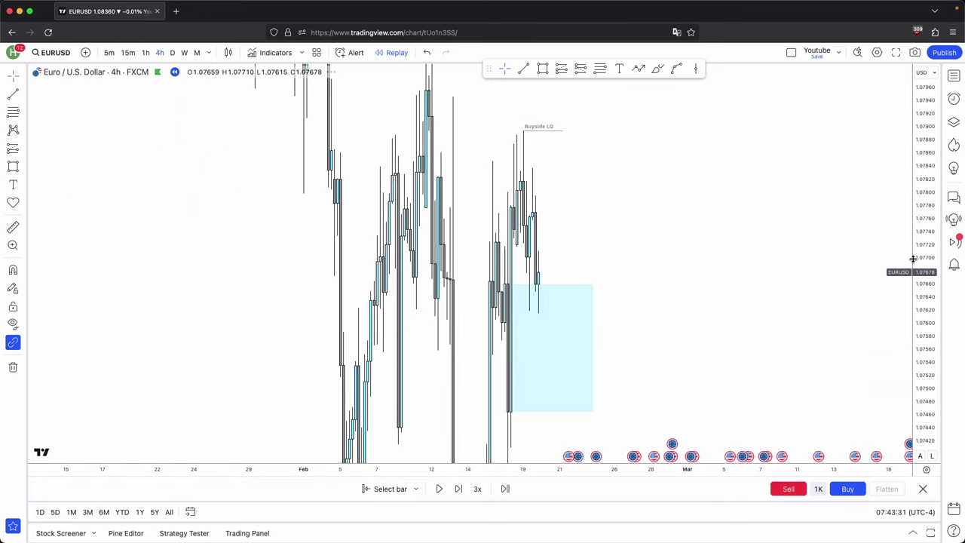
pyautogui.moveTo(484, 388); pyautogui.dragTo(567, 377)
pyautogui.scroll(2, 568, 377)
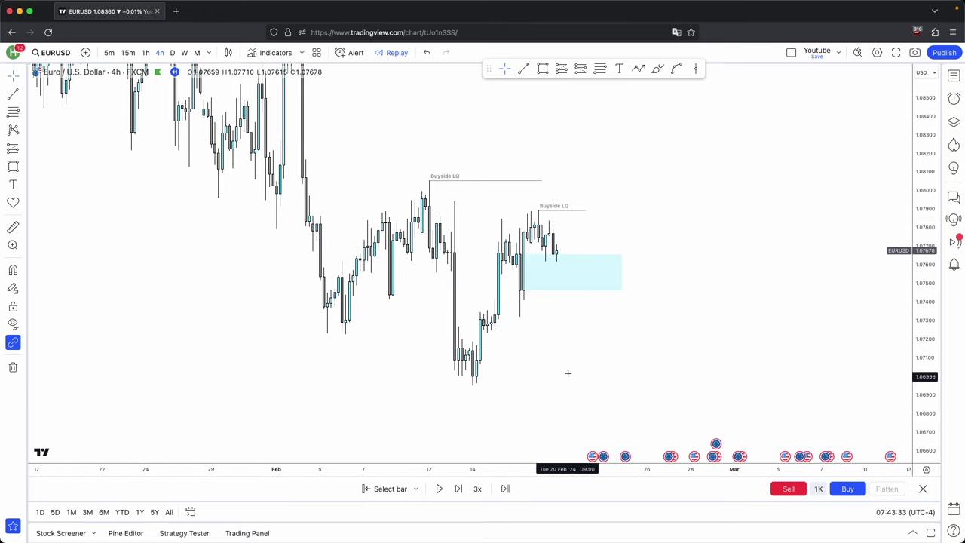
pyautogui.moveTo(916, 380); pyautogui.dragTo(917, 340)
pyautogui.scroll(1, 693, 350)
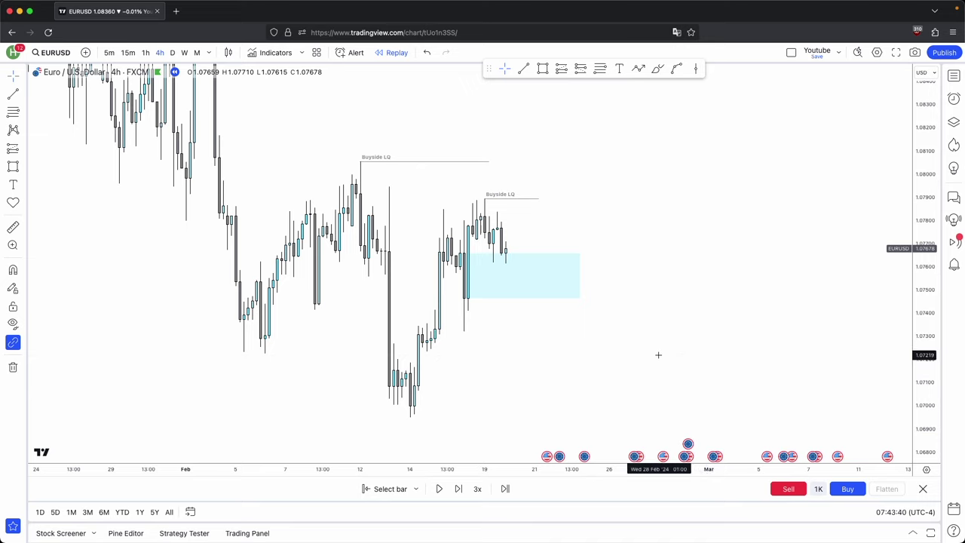
# - Sketch a projected zigzag path from about 1.07633 in the gap zone up past both Buyside LQ lines, and remove it
pyautogui.click(637, 68)
pyautogui.click(514, 259)
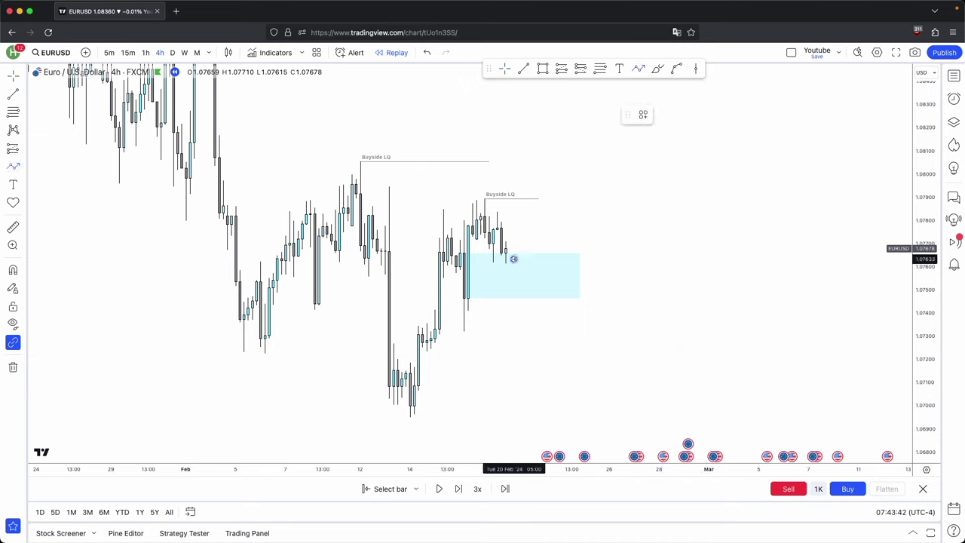
pyautogui.click(535, 155)
pyautogui.click(559, 177)
pyautogui.doubleClick(569, 127)
pyautogui.click(774, 115)
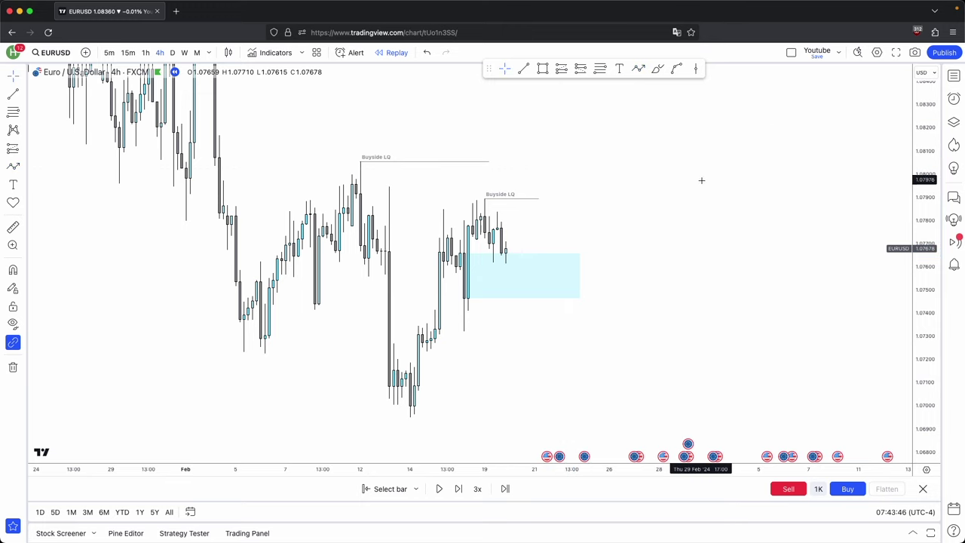
# - Switch the chart to the 5-minute timeframe at the latest candles inside the gap zone
pyautogui.scroll(1, 549, 243)
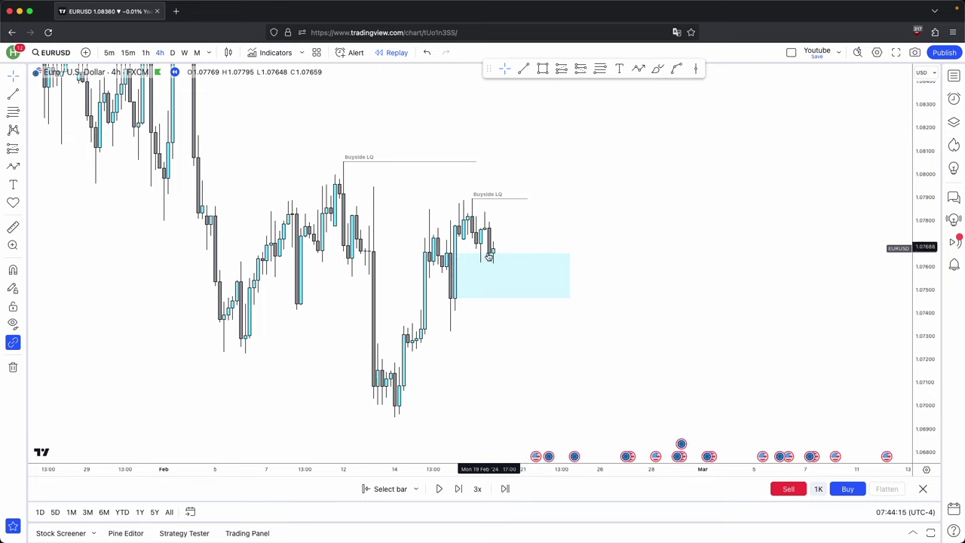
pyautogui.click(110, 52)
pyautogui.scroll(2, 599, 237)
pyautogui.moveTo(583, 228); pyautogui.dragTo(615, 219)
pyautogui.scroll(1, 616, 216)
pyautogui.moveTo(924, 353); pyautogui.dragTo(921, 268)
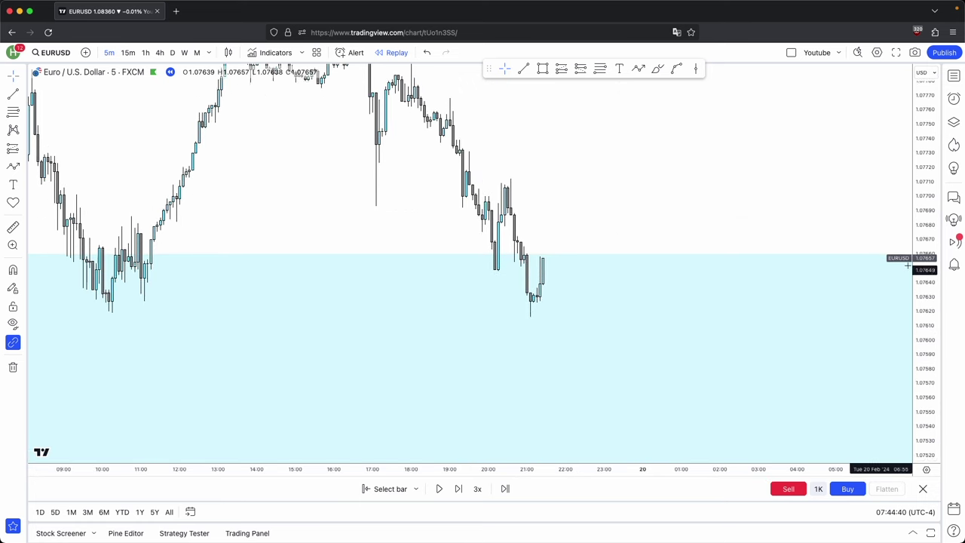
# - Advance the 5-minute replay six candles to the 21:55 candle on 19 February
pyautogui.moveTo(531, 473); pyautogui.dragTo(519, 472)
pyautogui.click(459, 490)
pyautogui.click(460, 489)
pyautogui.click(459, 489)
pyautogui.click(459, 489)
pyautogui.click(460, 490)
pyautogui.click(459, 489)
# - Draw a line under the two lows at about 1.07616, from 21:05 to 21:55, and apply the Sellside LQ template
pyautogui.click(524, 68)
pyautogui.click(502, 301)
pyautogui.click(532, 318)
pyautogui.click(643, 115)
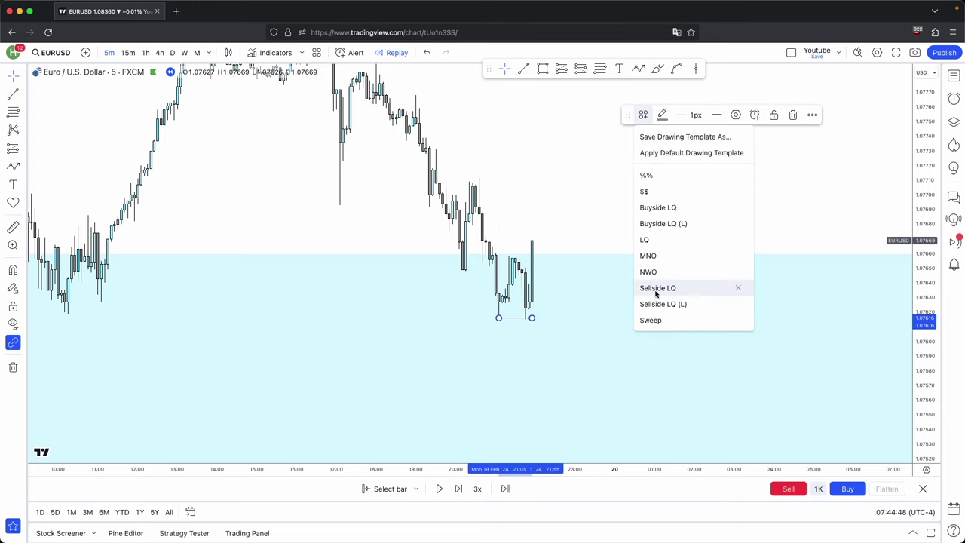
pyautogui.click(656, 288)
pyautogui.scroll(3, 619, 234)
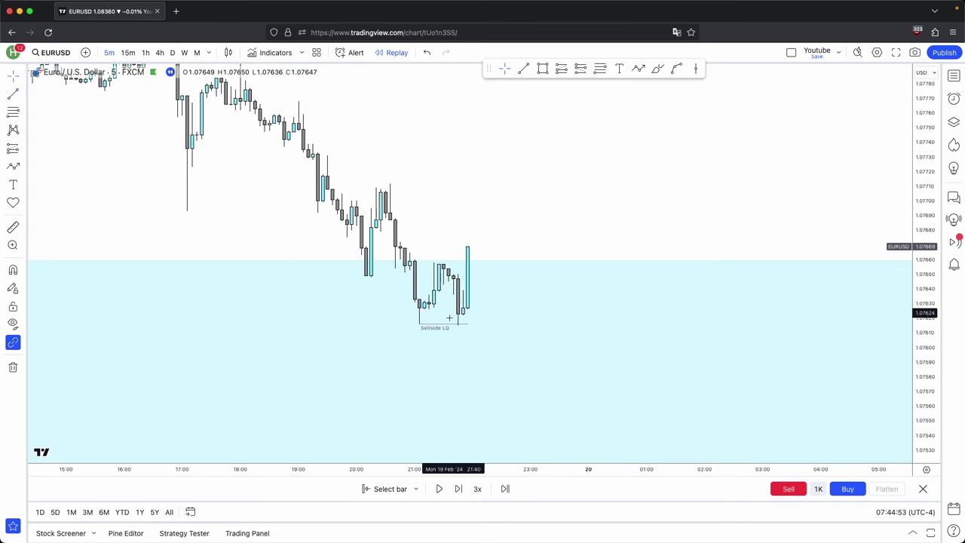
# - Mark the swing high at about 1.07658 between the two lows with a short line and apply a drawing template
pyautogui.moveTo(504, 164); pyautogui.dragTo(529, 159)
pyautogui.moveTo(933, 323); pyautogui.dragTo(931, 345)
pyautogui.click(523, 68)
pyautogui.keyDown('super'); pyautogui.click(457, 253); pyautogui.keyUp('super')
pyautogui.click(481, 259)
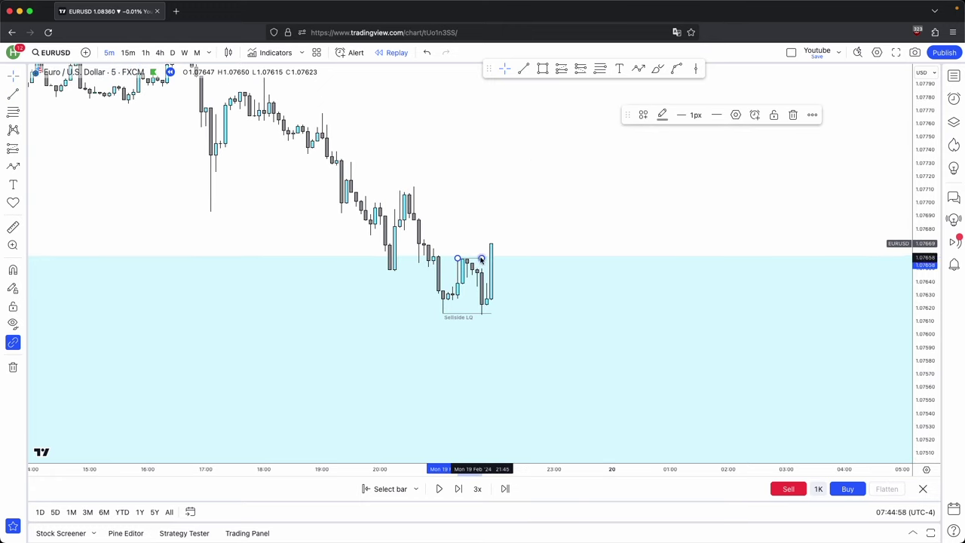
pyautogui.click(643, 114)
pyautogui.click(663, 249)
pyautogui.click(456, 306)
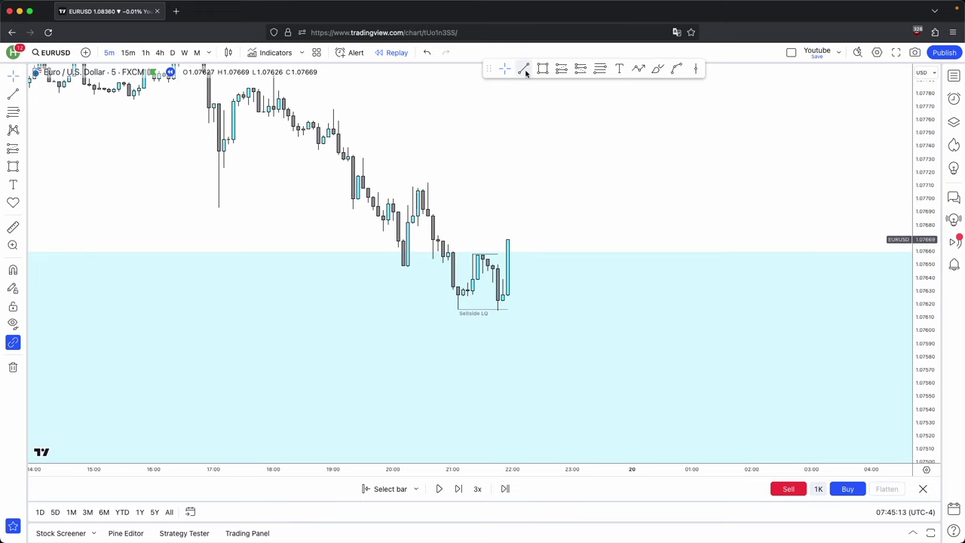
# - Draw a gap rectangle from about 1.07656 to 1.07622 at the displacement candle and advance the replay two candles
pyautogui.moveTo(482, 255)
pyautogui.mouseDown()
pyautogui.moveTo(499, 302)
pyautogui.moveTo(553, 279)
pyautogui.mouseUp()
pyautogui.click(525, 194)
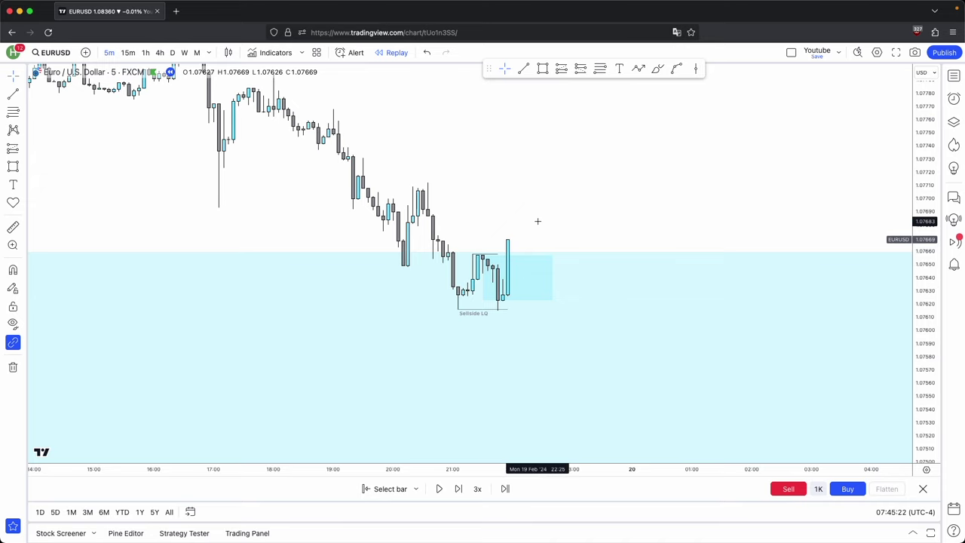
pyautogui.hotkey('shift', 'Right')
pyautogui.hotkey('shift', 'Right')
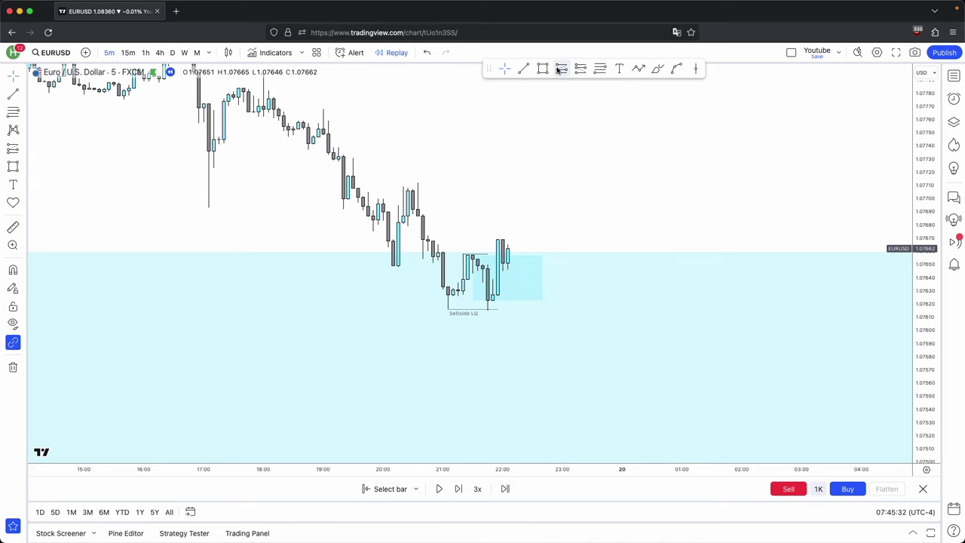
# - Place a long position with entry at 1.07656, stop at 1.07614 below the lows and target at about 1.07831
pyautogui.click(559, 70)
pyautogui.click(513, 246)
pyautogui.moveTo(519, 258)
pyautogui.mouseDown()
pyautogui.moveTo(512, 278)
pyautogui.moveTo(503, 266)
pyautogui.mouseUp()
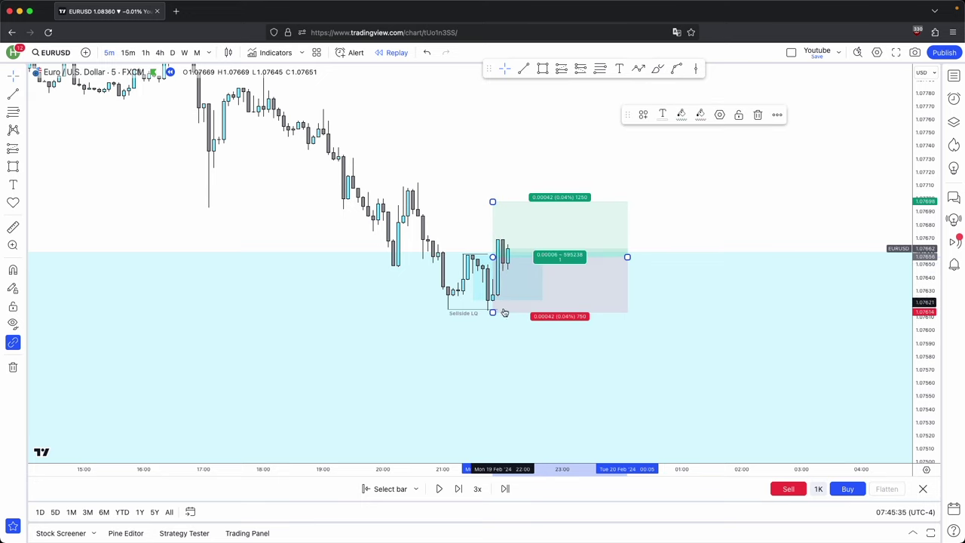
pyautogui.moveTo(492, 309); pyautogui.dragTo(494, 312)
pyautogui.moveTo(465, 205); pyautogui.dragTo(465, 239)
pyautogui.scroll(-1, 508, 199)
pyautogui.moveTo(509, 201); pyautogui.dragTo(504, 261)
pyautogui.moveTo(527, 296); pyautogui.dragTo(534, 101)
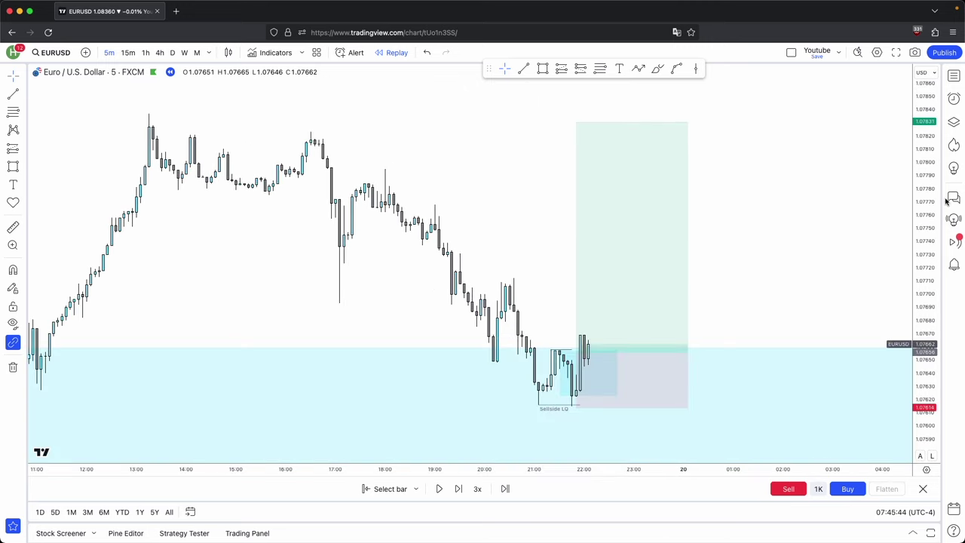
# - Connect the 13:15 high at about 1.07837 with the later high near 16:30 and label the line Buyside LQ
pyautogui.moveTo(916, 233); pyautogui.dragTo(914, 306)
pyautogui.moveTo(816, 269); pyautogui.dragTo(810, 276)
pyautogui.scroll(-3, 810, 276)
pyautogui.click(523, 73)
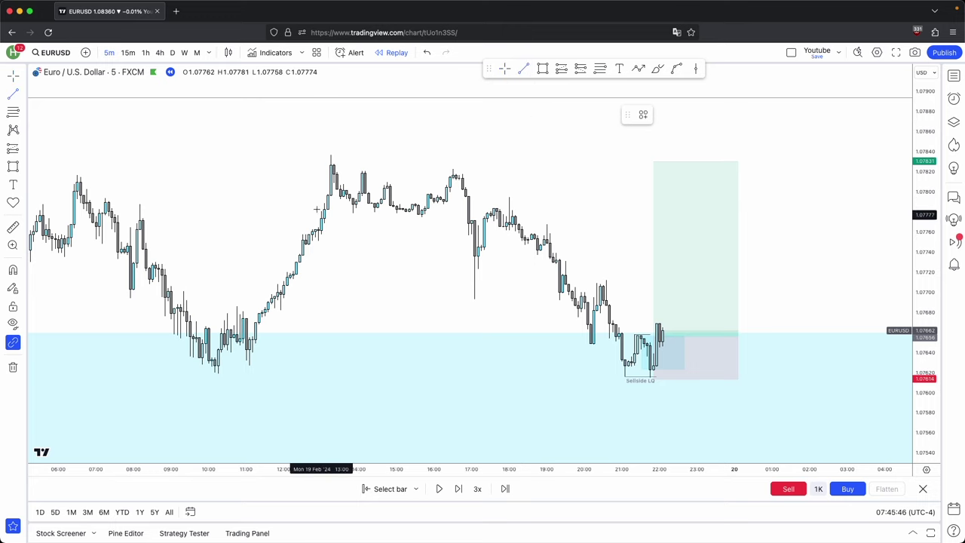
pyautogui.click(330, 154)
pyautogui.click(450, 159)
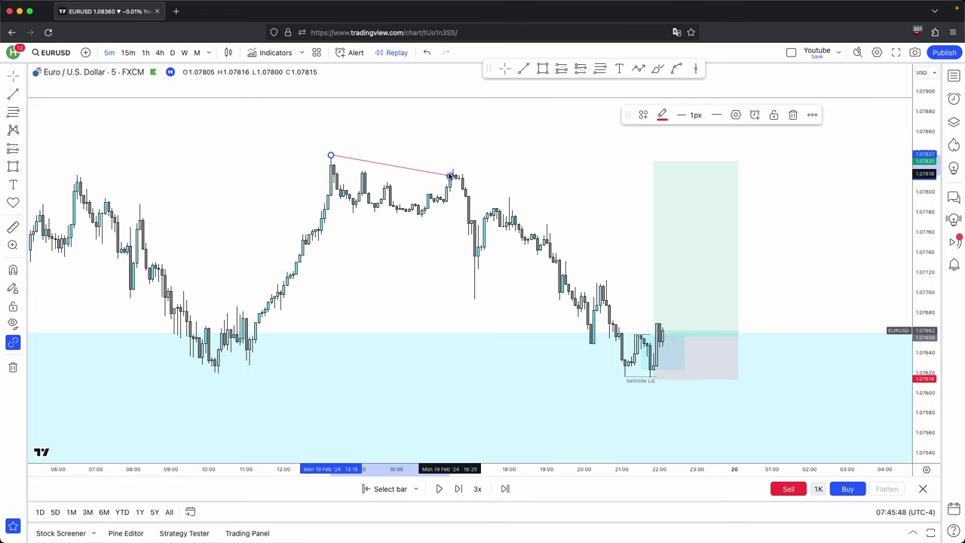
pyautogui.moveTo(450, 176); pyautogui.dragTo(454, 171)
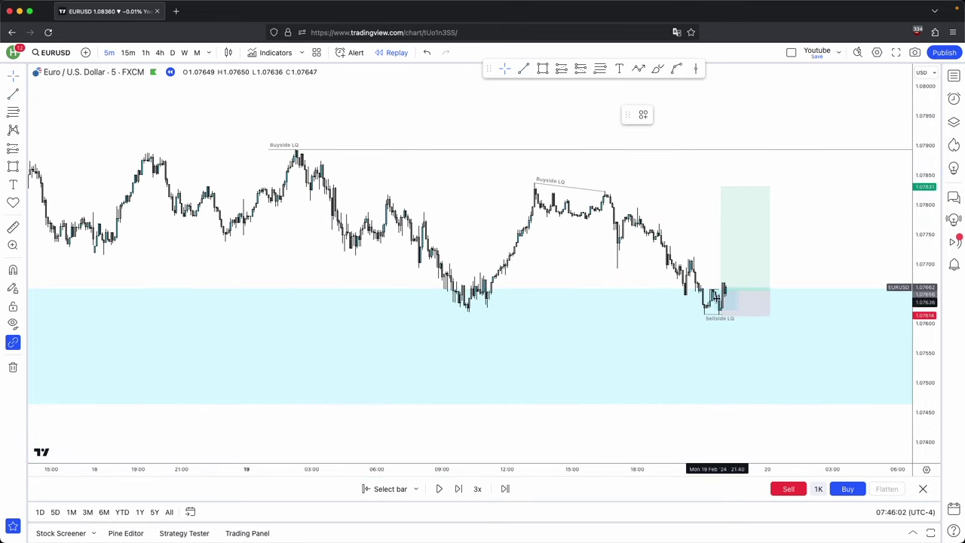
# - Raise the long position's target to 1.07894 at the upper Buyside LQ line
pyautogui.click(713, 307)
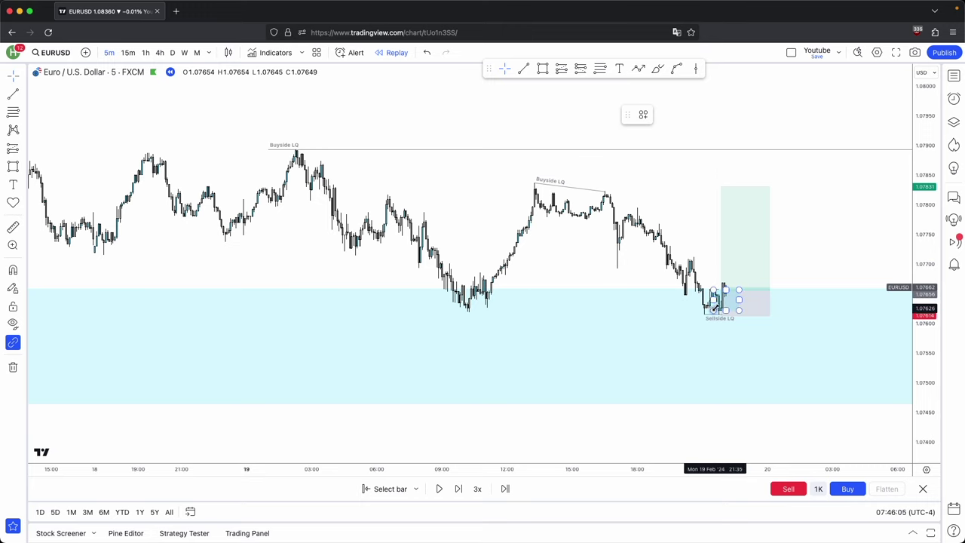
pyautogui.moveTo(695, 263); pyautogui.dragTo(606, 256)
pyautogui.moveTo(632, 180); pyautogui.dragTo(632, 142)
# - Switch to the 15-minute timeframe and advance the replay until price trades above the long position's target
pyautogui.click(547, 418)
pyautogui.moveTo(546, 419); pyautogui.dragTo(455, 422)
pyautogui.click(458, 490)
pyautogui.click(128, 53)
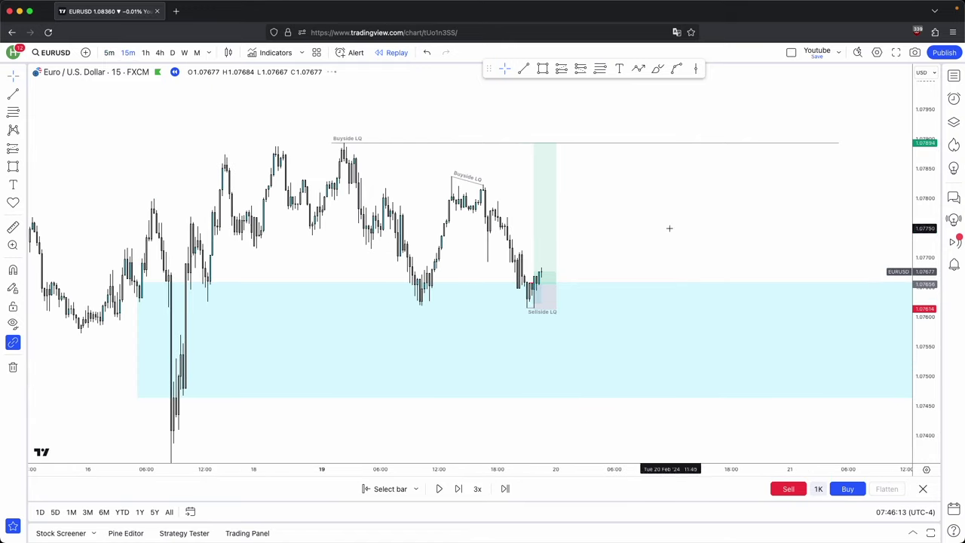
pyautogui.click(458, 491)
pyautogui.click(458, 492)
pyautogui.click(459, 493)
pyautogui.click(458, 493)
pyautogui.moveTo(654, 195); pyautogui.dragTo(653, 227)
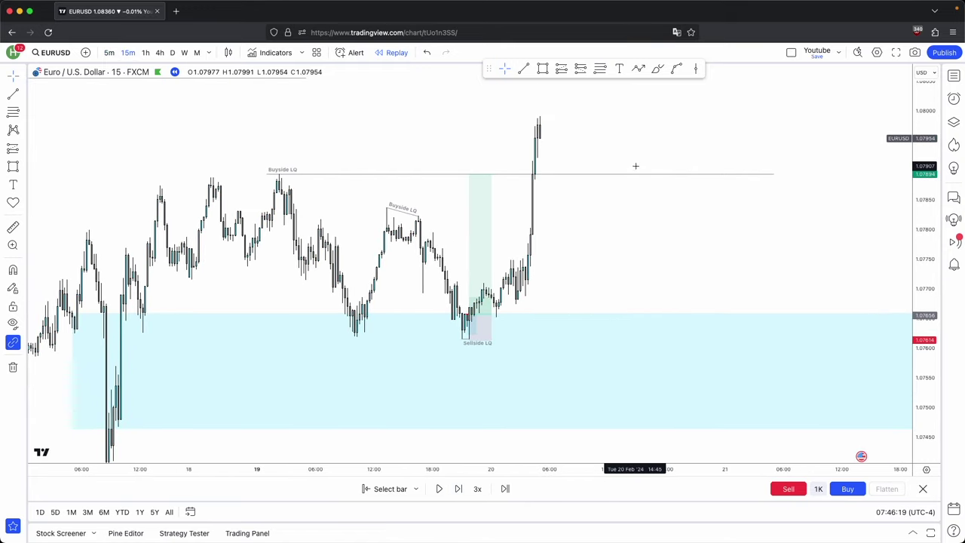
pyautogui.moveTo(489, 314); pyautogui.dragTo(534, 321)
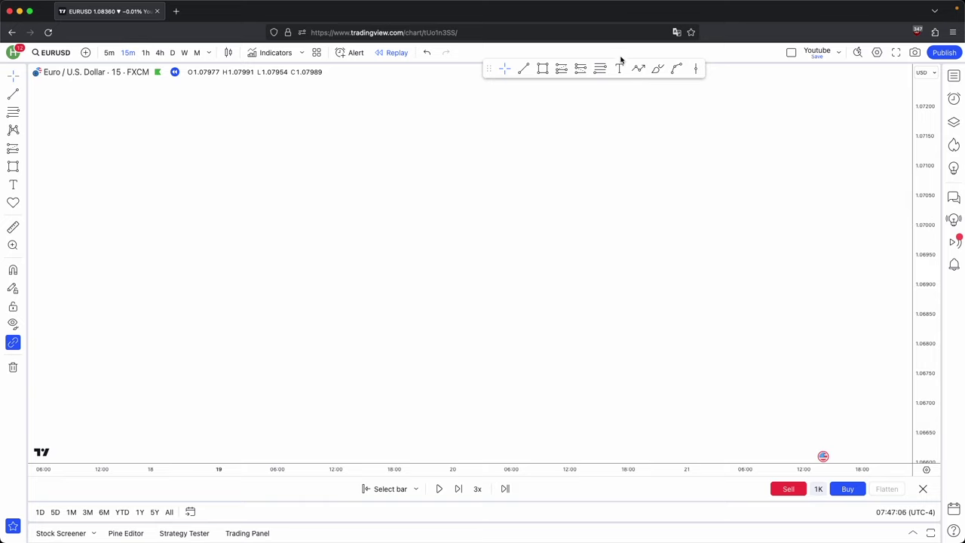
# - Add a text note in an empty chart area reading "1. HTF / LTF KEY LEVELS", "2. DISPLACEMENT", "3. PATIENCE" and centre it
pyautogui.click(619, 68)
pyautogui.click(395, 223)
pyautogui.write('1. HTF / LTF KEY LEVELS')
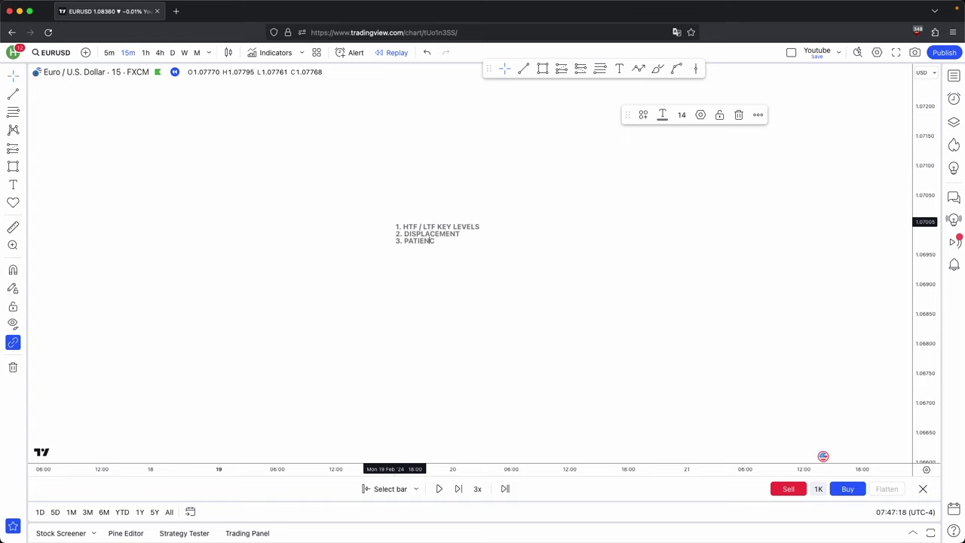
pyautogui.write('E')
pyautogui.moveTo(422, 244); pyautogui.dragTo(454, 286)
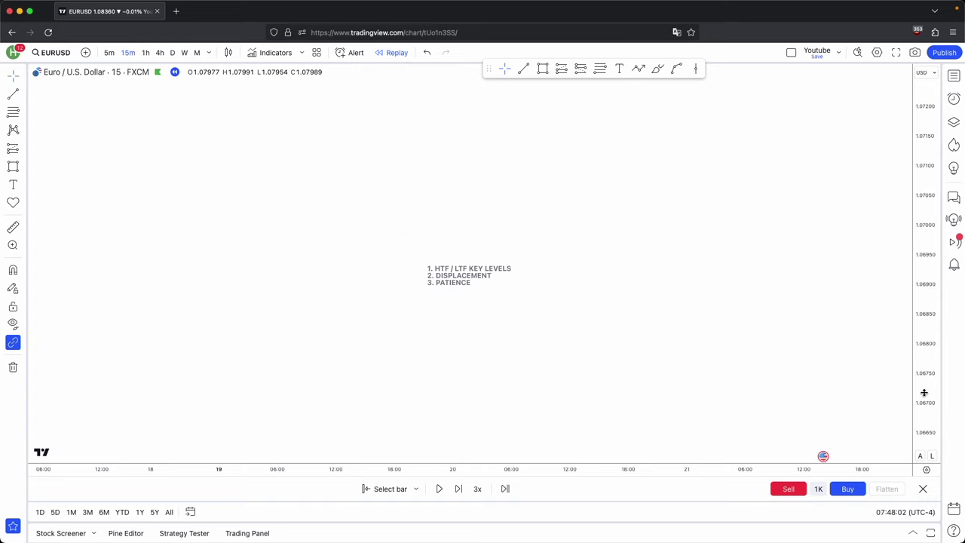
pyautogui.moveTo(924, 394); pyautogui.dragTo(925, 354)
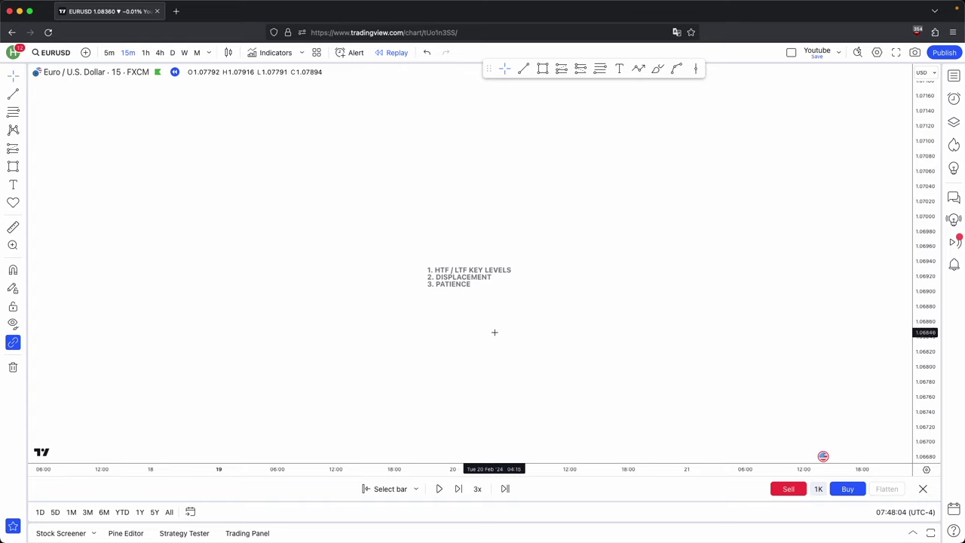